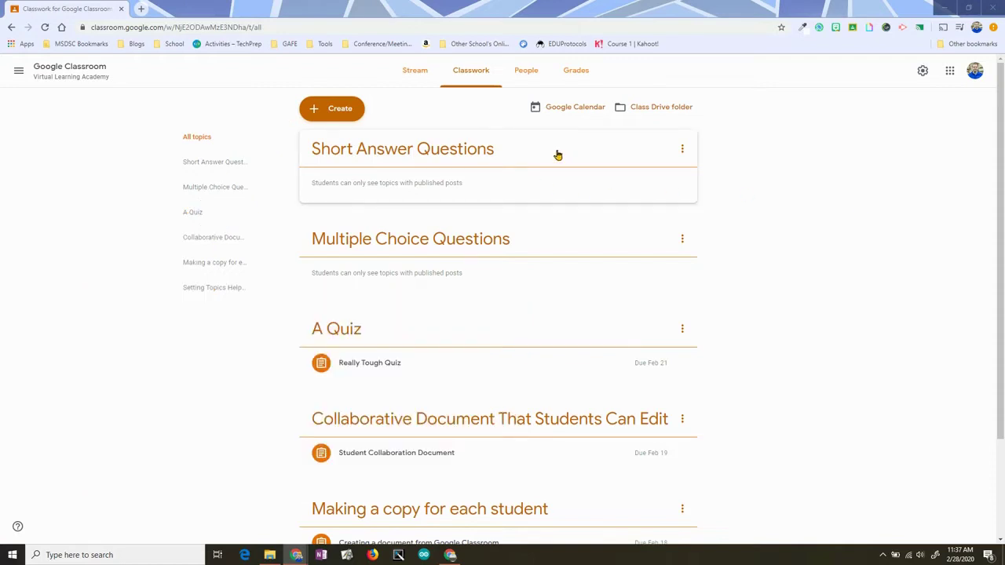
Start a new question post and change its type from Short answer to Multiple choice
left_click(346, 117)
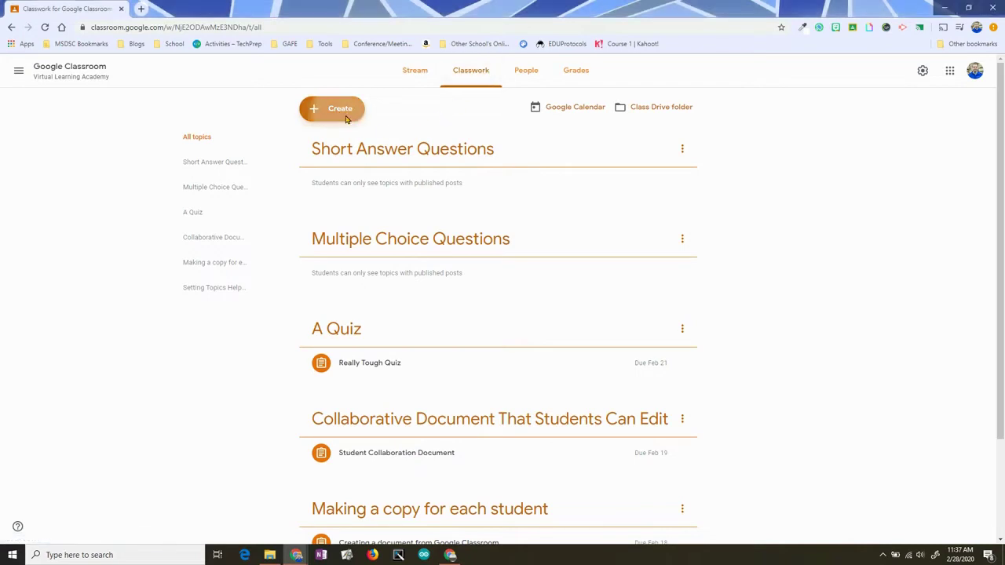
left_click(343, 172)
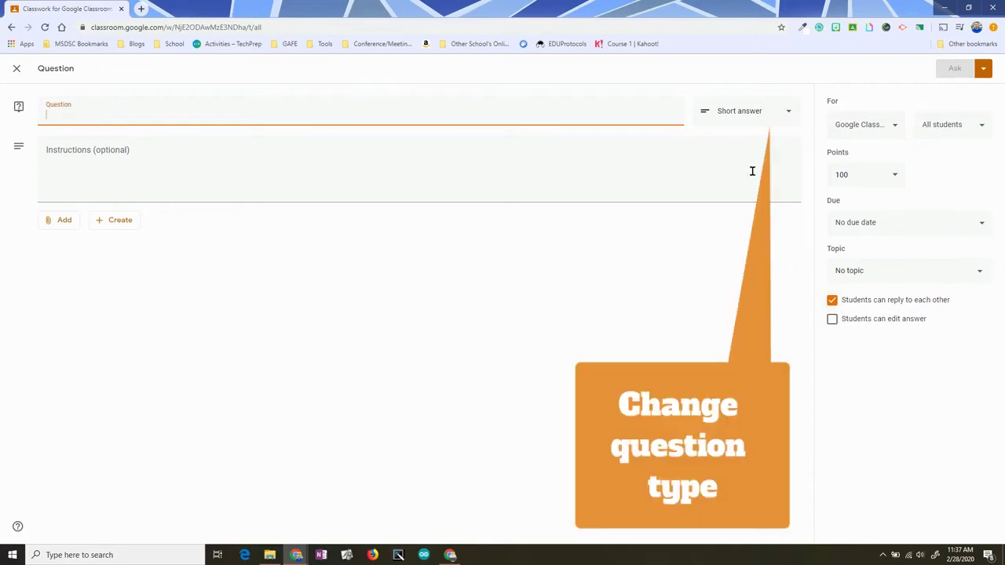
left_click(777, 116)
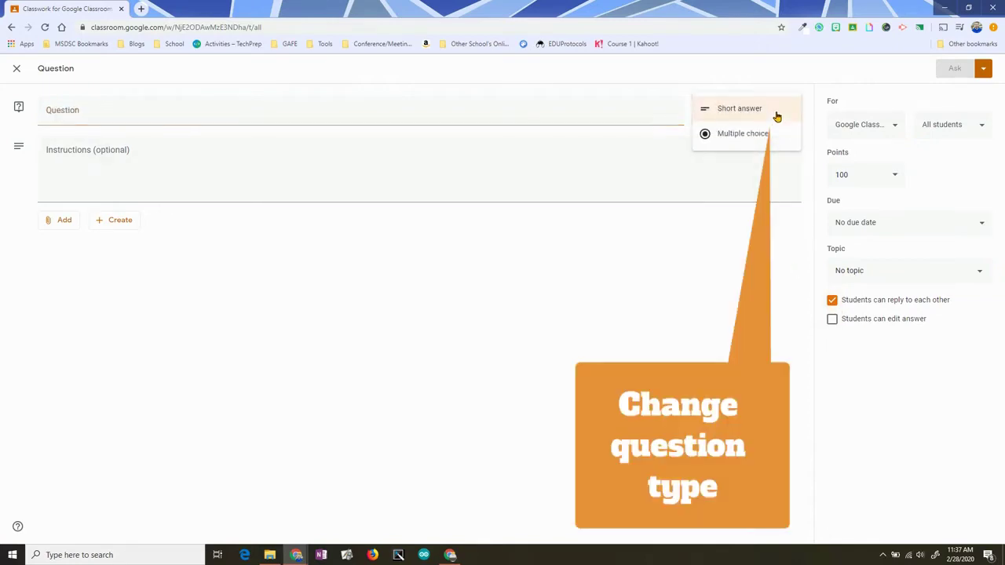
left_click(756, 134)
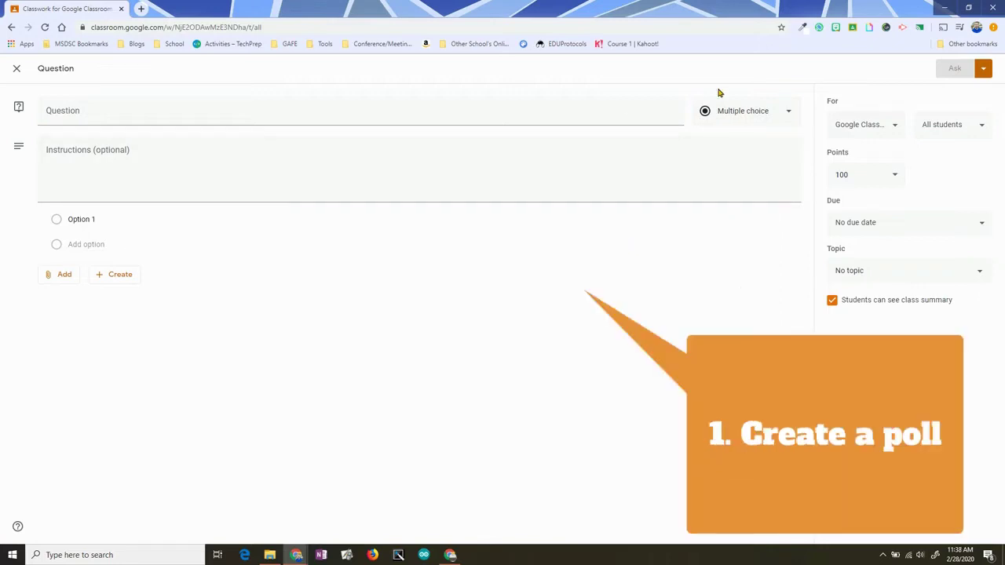
Enter the question 'What is your favorite Google tool?' with instructions 'Go to the website, read the information and respond.'
left_click(643, 117)
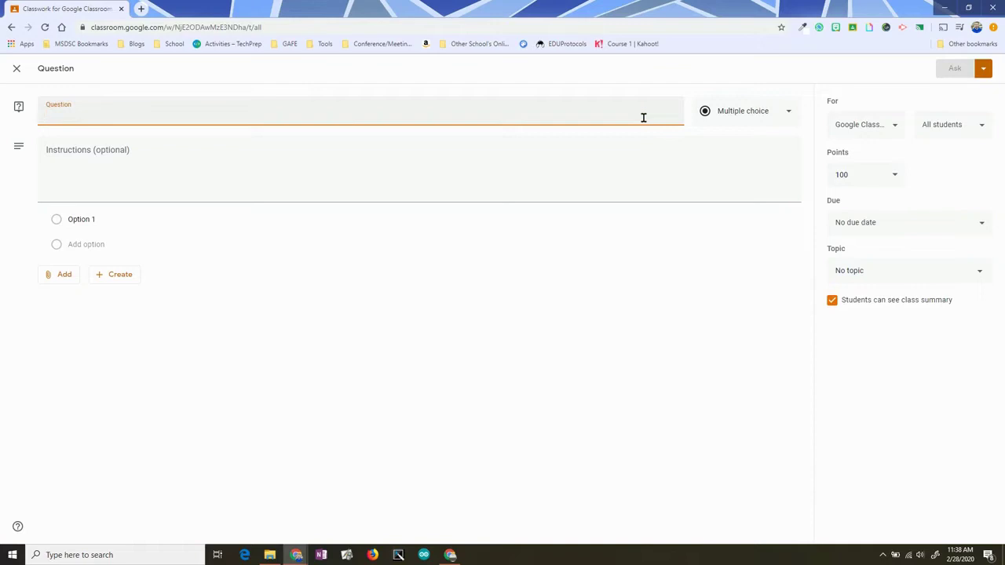
type("What is your favorite Google tool?")
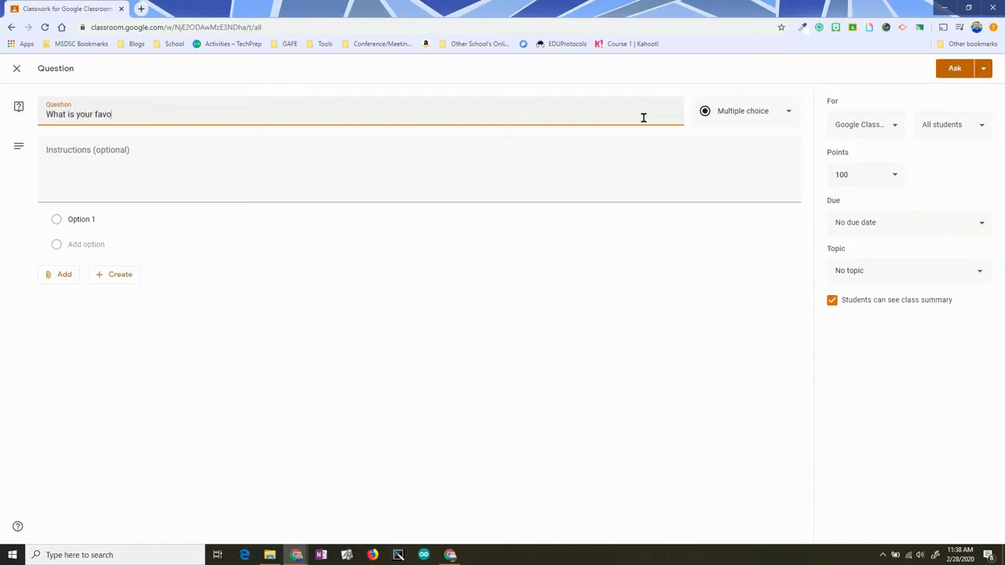
left_click(475, 182)
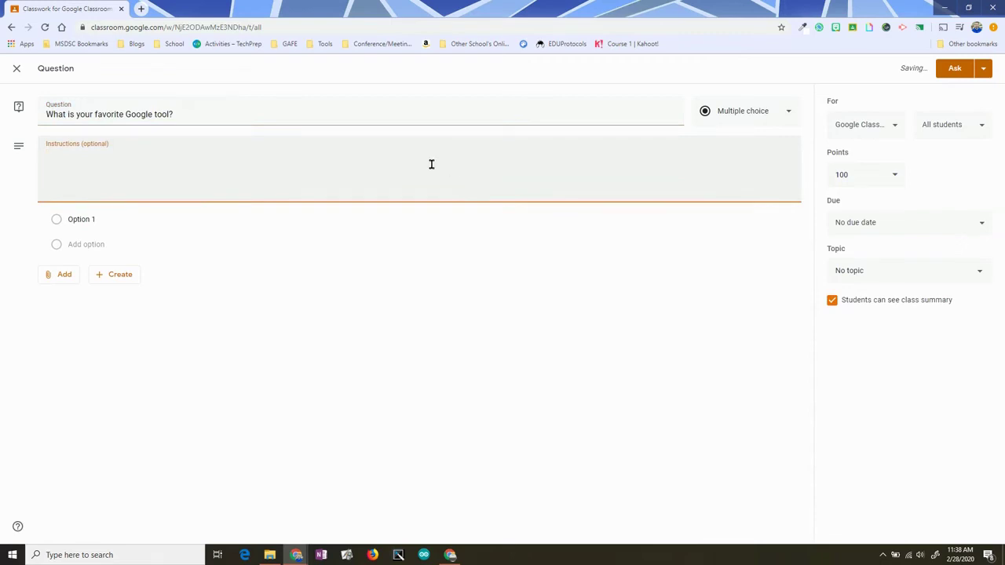
type("Go to the website, read the information and respond.")
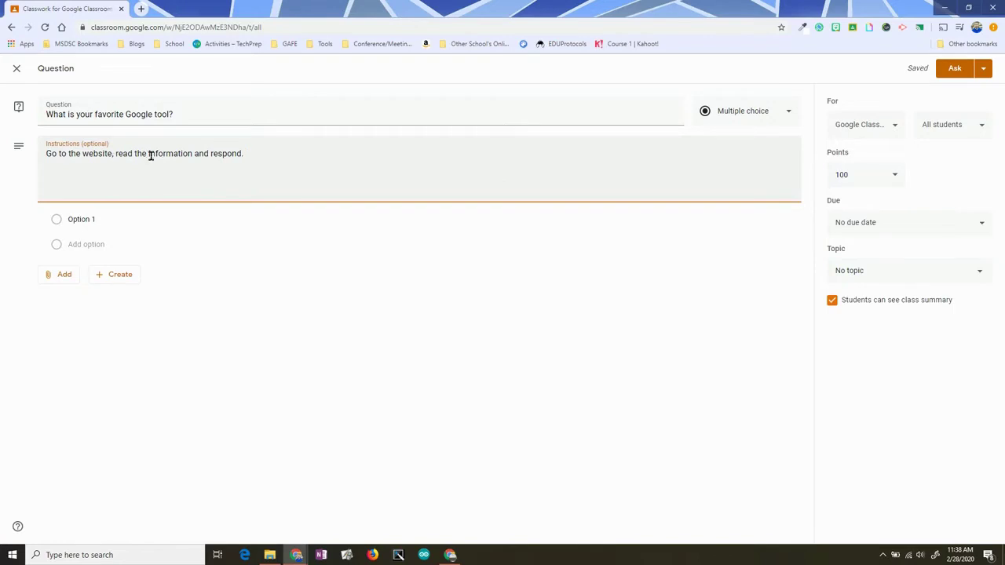
Add the answer options Docs, Sheets, Slides, Jamboard, Drawings and Sites
left_click(97, 220)
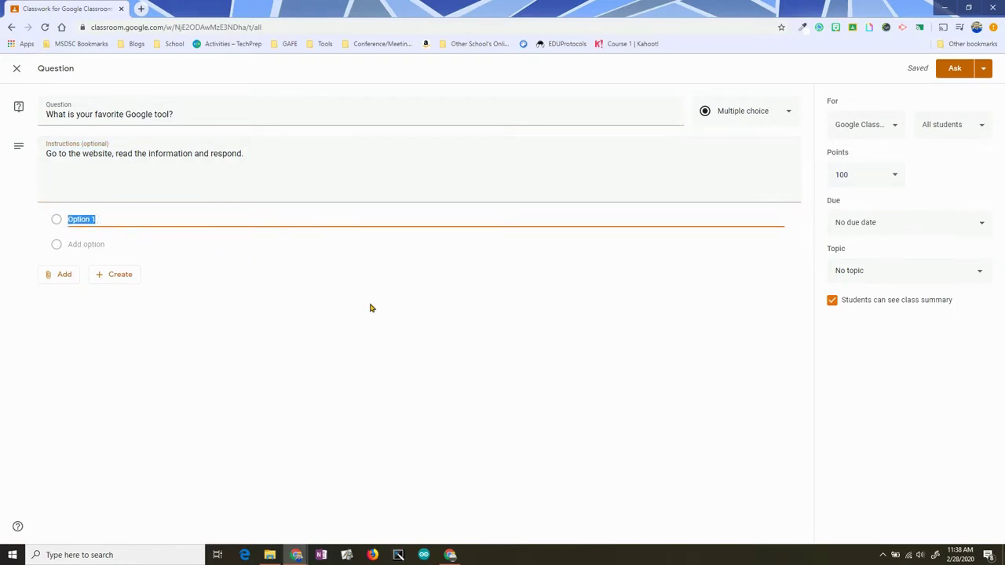
type("Docs")
key("Return")
type("Sheets")
key("Return")
type("Slides")
key("Return")
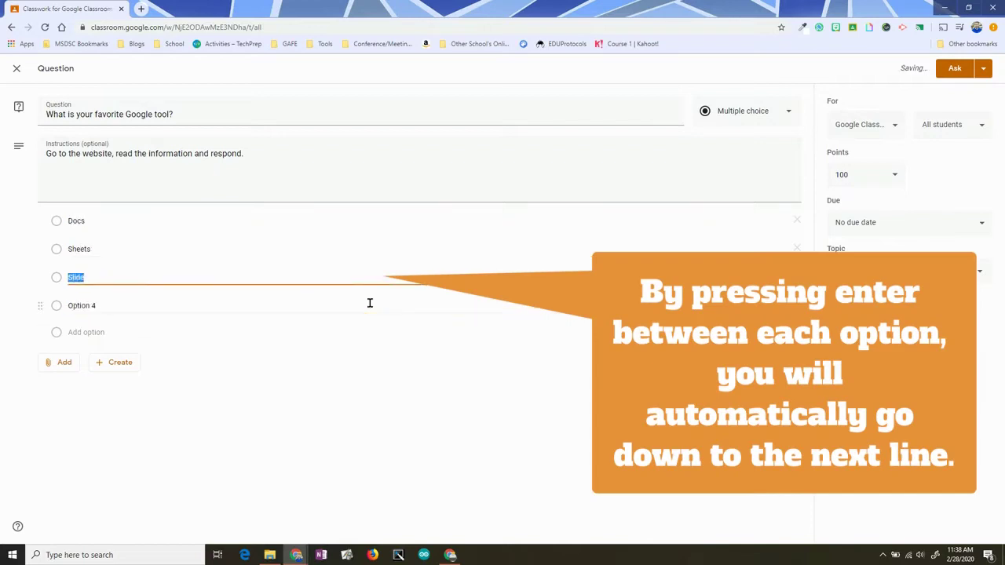
type("Jamboard")
key("Return")
type("Drawings")
key("Return")
type("Sites")
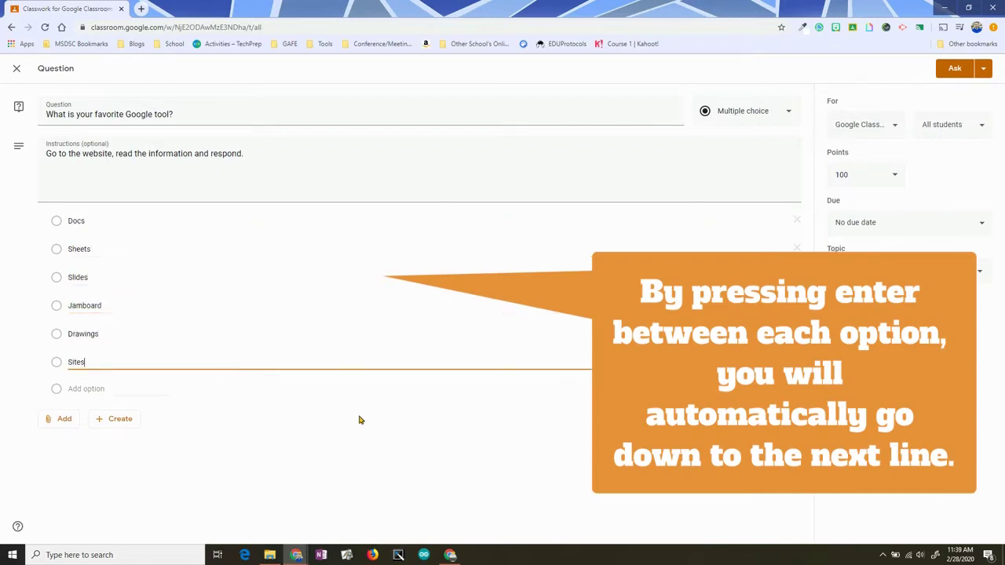
left_click(56, 366)
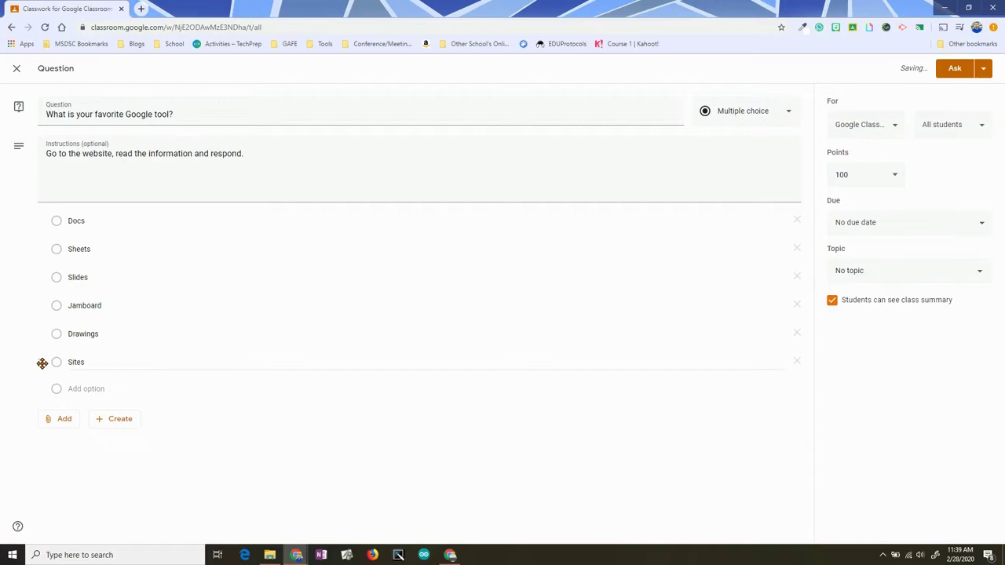
mouse_move(39, 362)
left_mouse_down()
mouse_move(40, 321)
mouse_move(38, 366)
left_mouse_up()
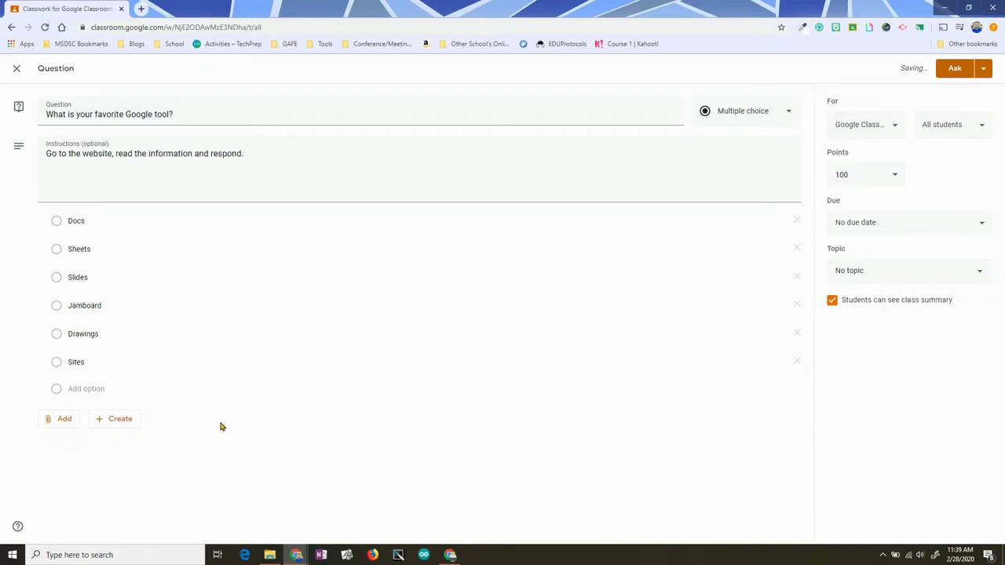
Attach the link drive.google.com to the question
left_click(65, 424)
left_click(73, 460)
type("drive.google.com")
key("Return")
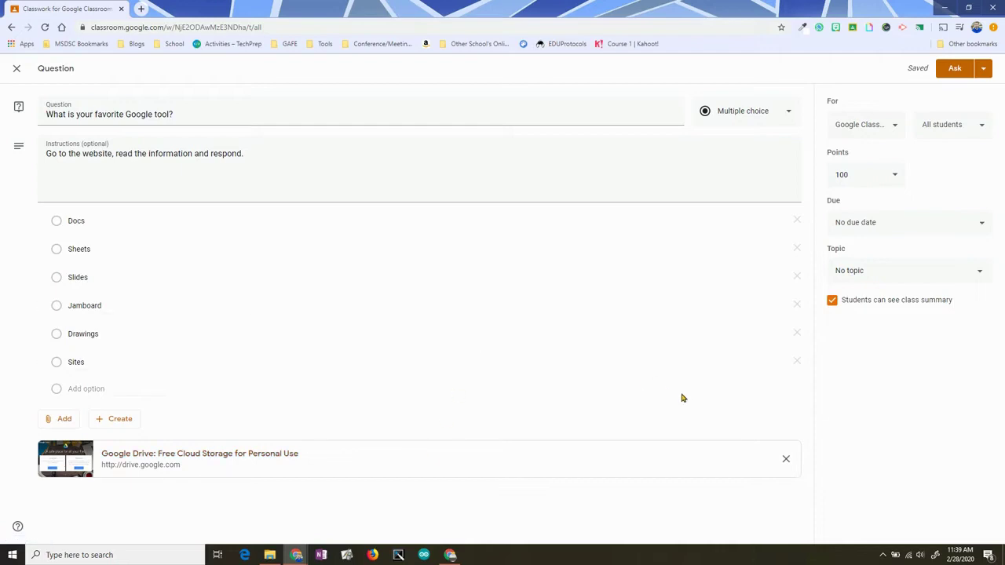
Review the class and student selections and make the question Ungraded
left_click(890, 129)
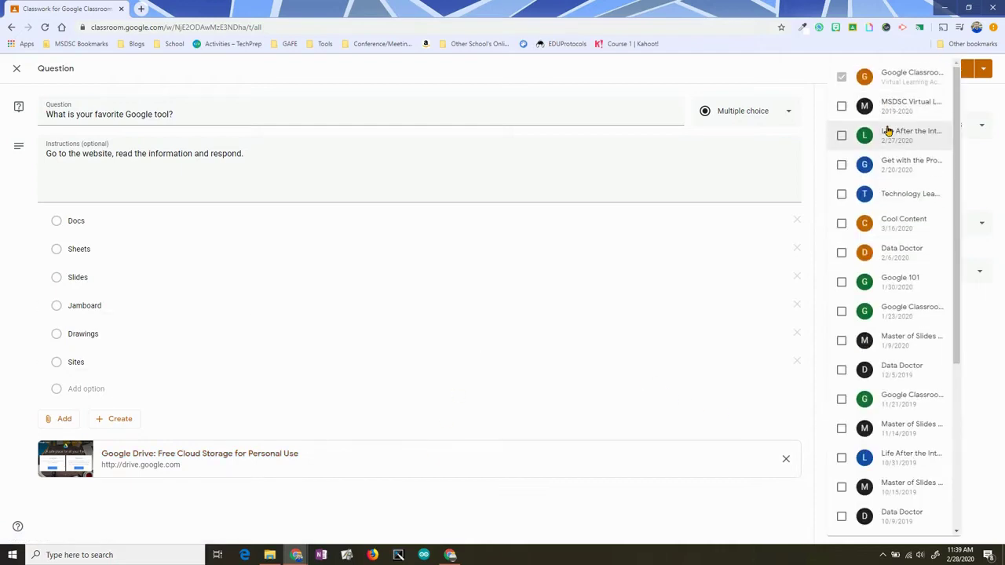
left_click(793, 180)
left_click(947, 124)
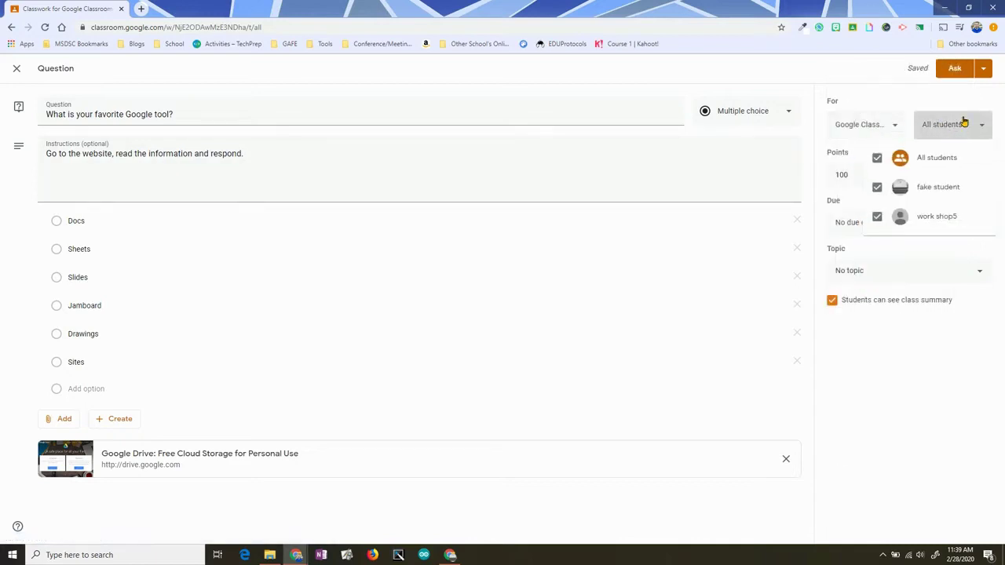
left_click(869, 376)
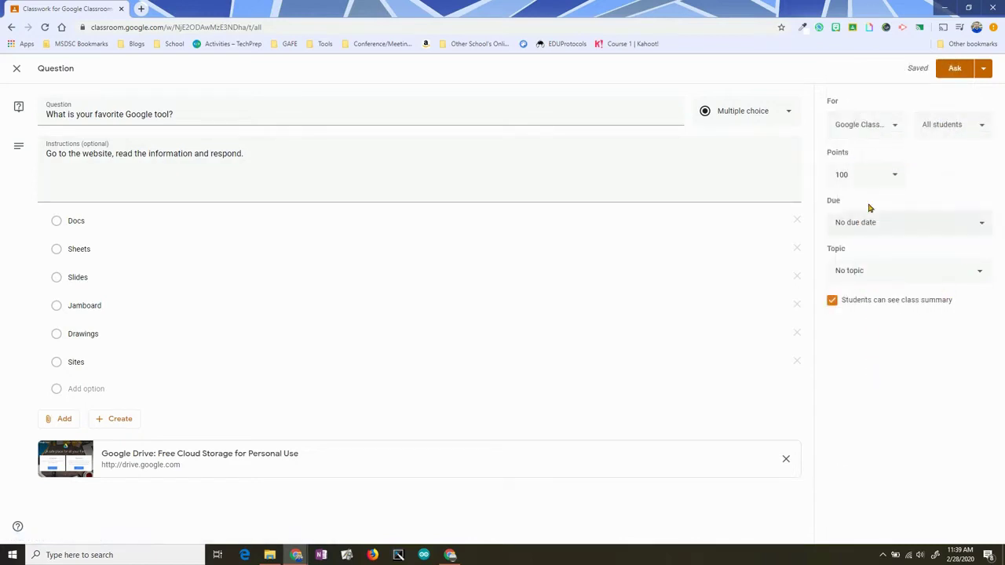
left_click(894, 178)
left_click(853, 206)
Set the due date to Tue, Mar 3 and the topic to Multiple Choice Questions
left_click(974, 226)
left_click(932, 263)
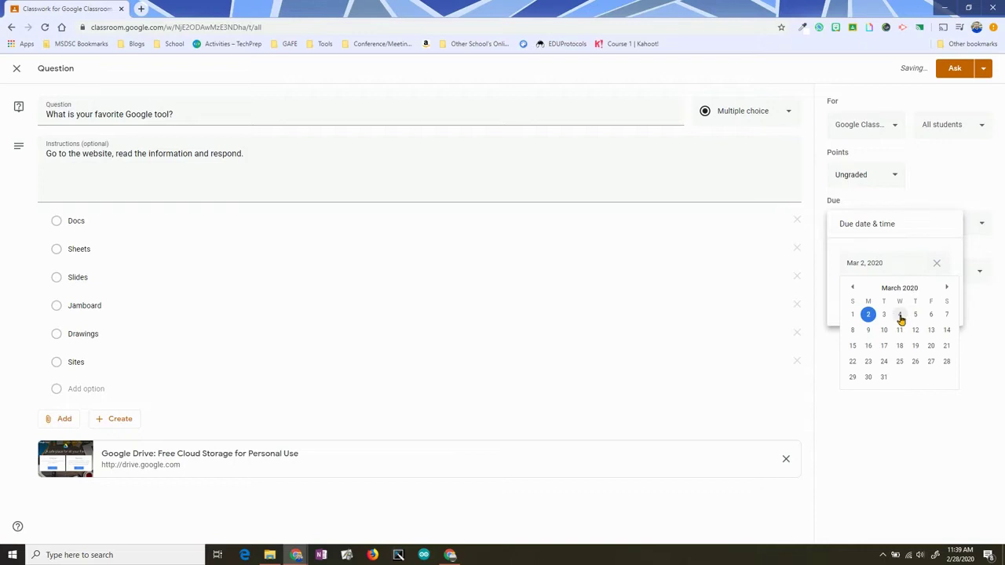
left_click(885, 315)
left_click(887, 346)
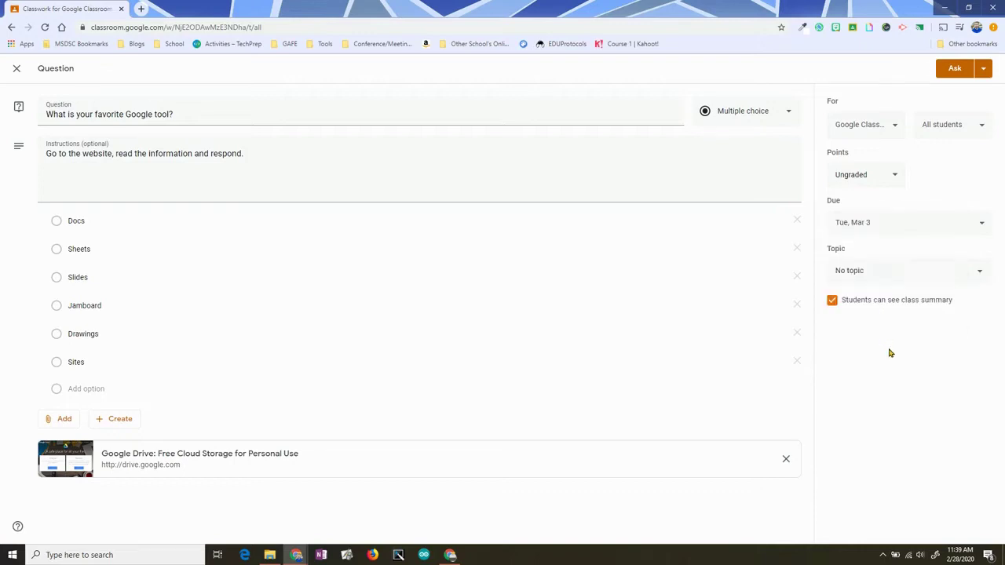
left_click(896, 268)
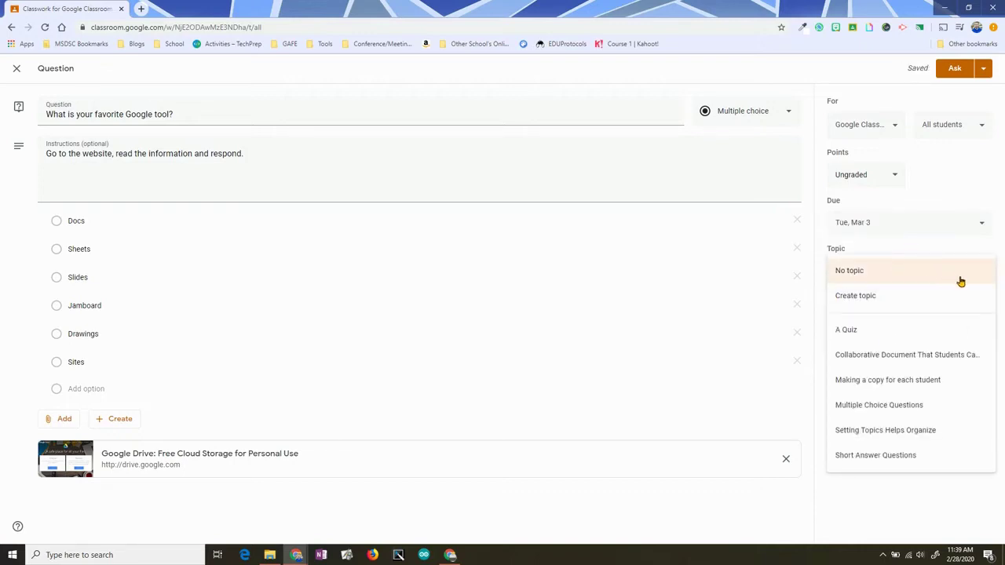
left_click(900, 407)
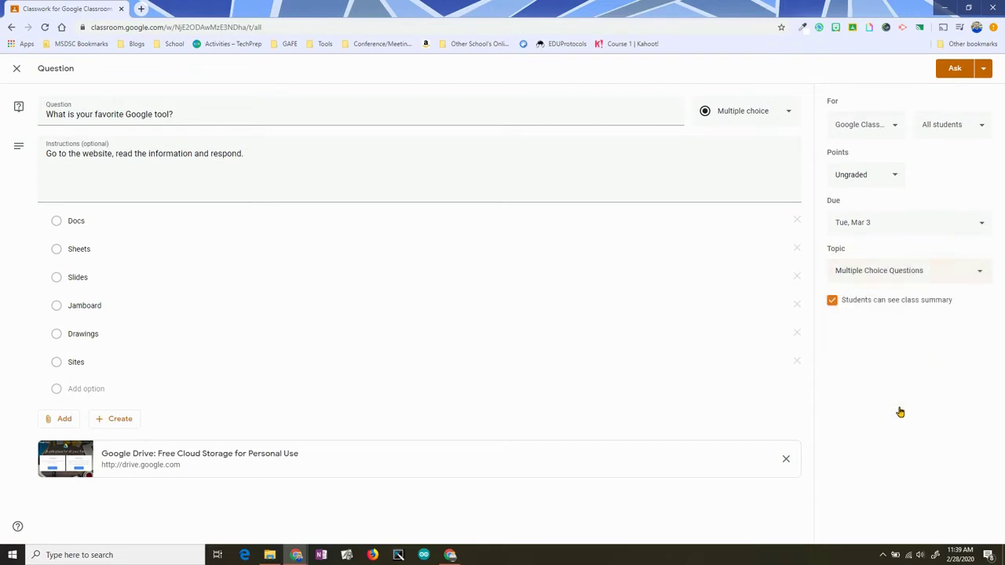
left_click(972, 275)
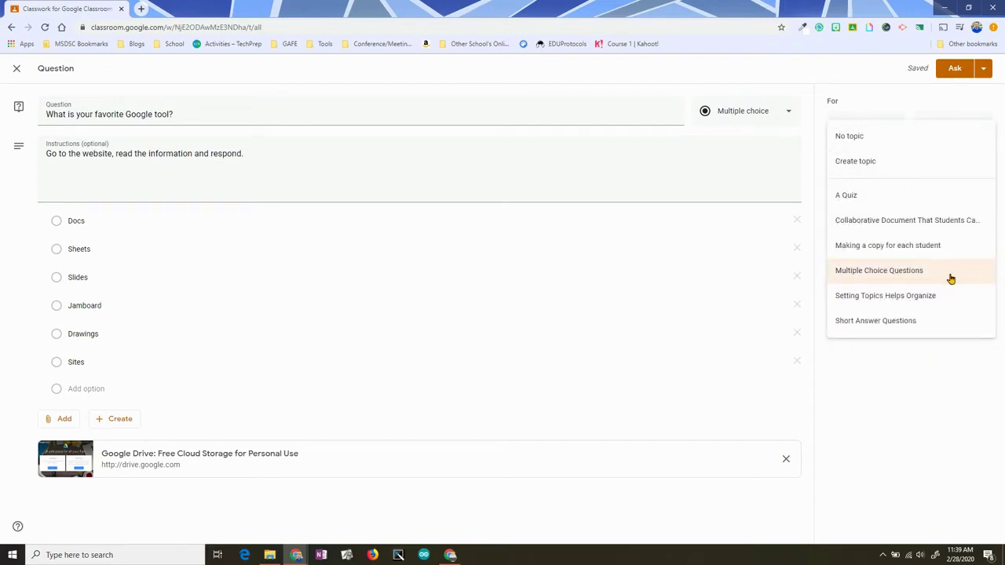
left_click(884, 375)
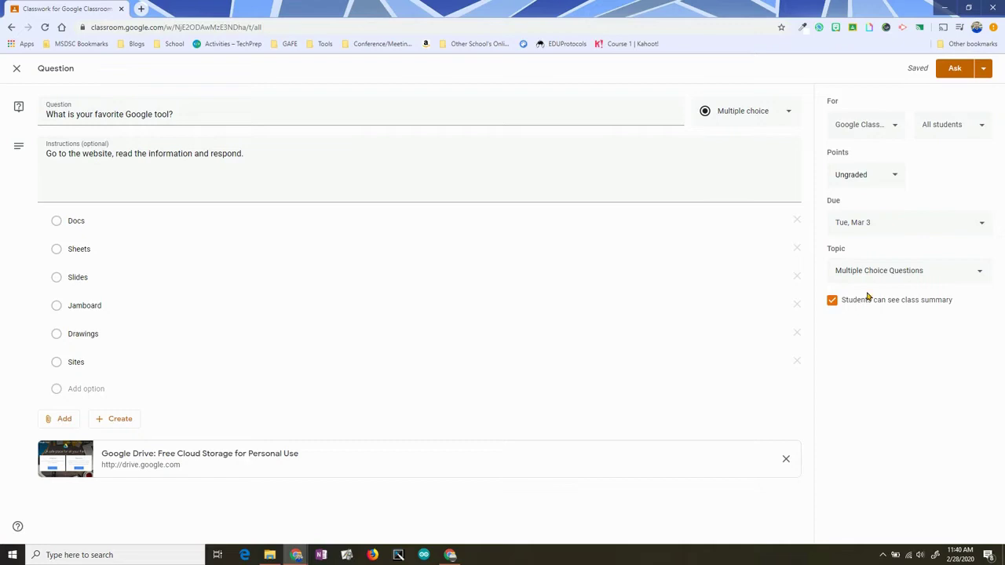
Post the favourite-tool question to the class with Ask
left_click(987, 69)
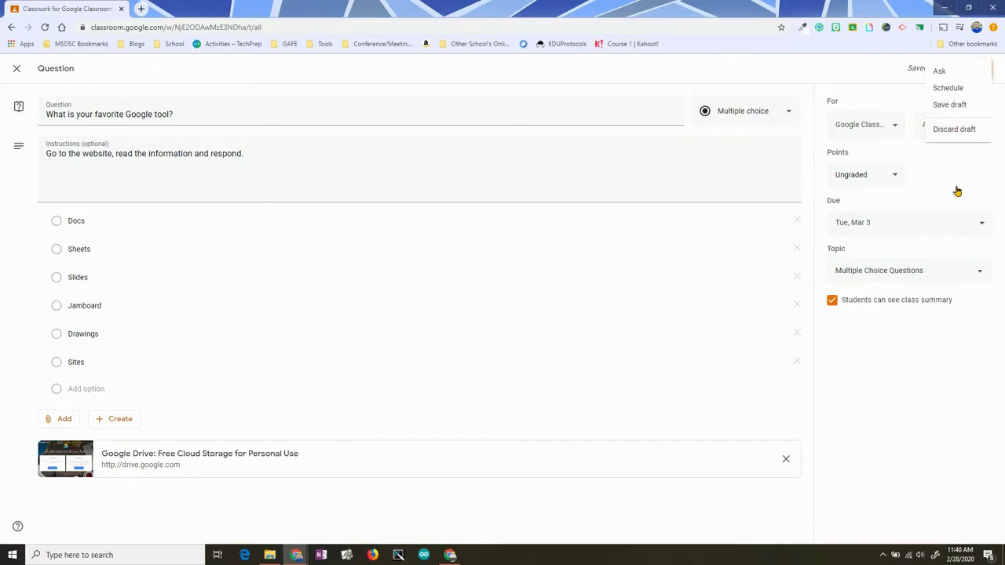
left_click(946, 74)
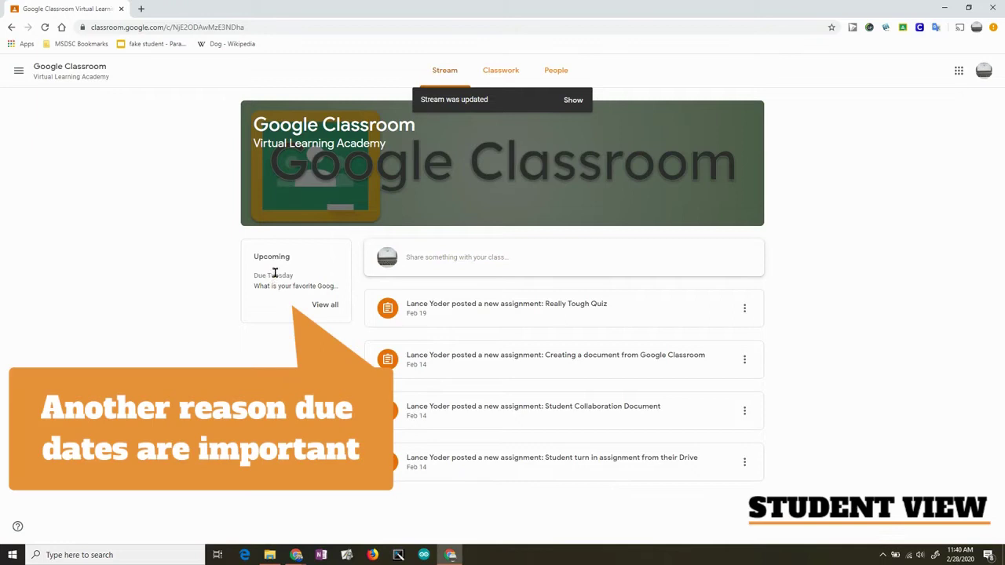
As the student, open the favourite-tool poll from Classwork, choose Jamboard and turn it in
left_click(503, 70)
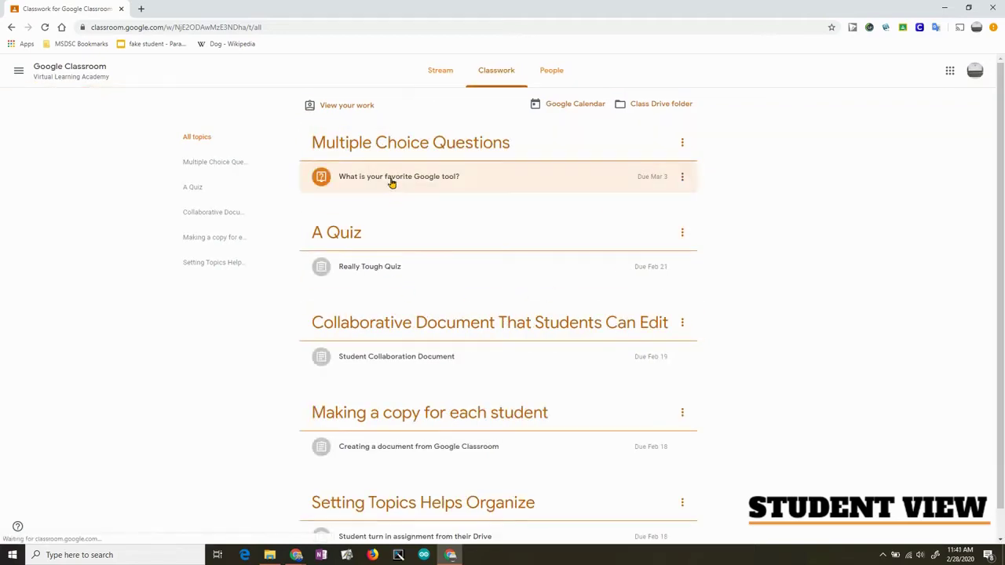
left_click(391, 182)
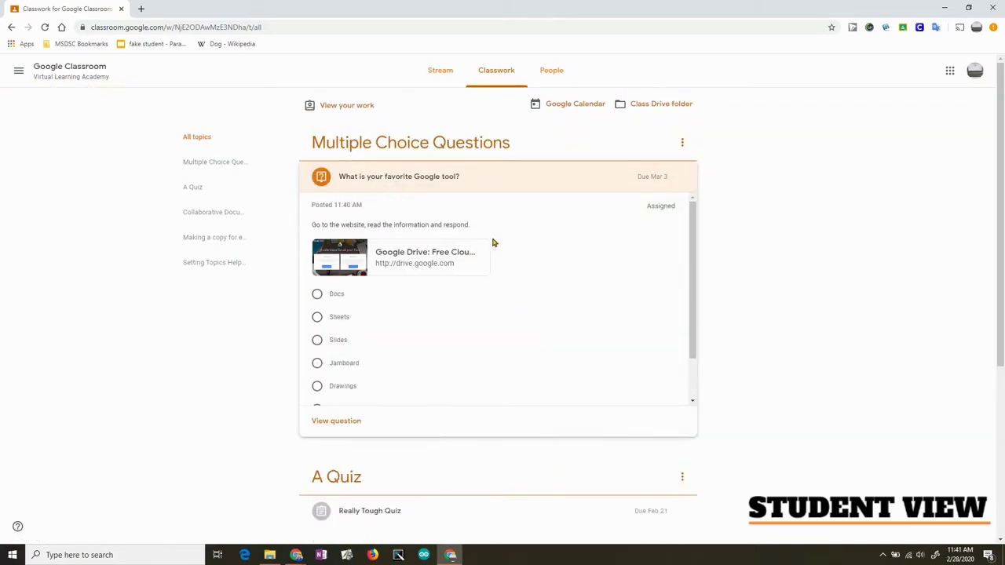
scroll(410, 215, "down", 2)
scroll(432, 262, "up", 2)
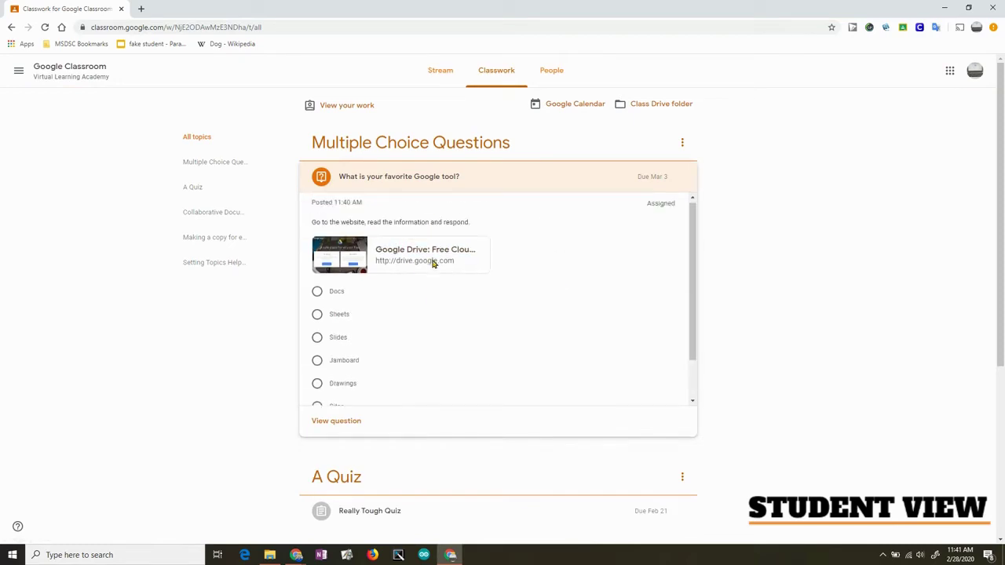
scroll(492, 349, "down", 2)
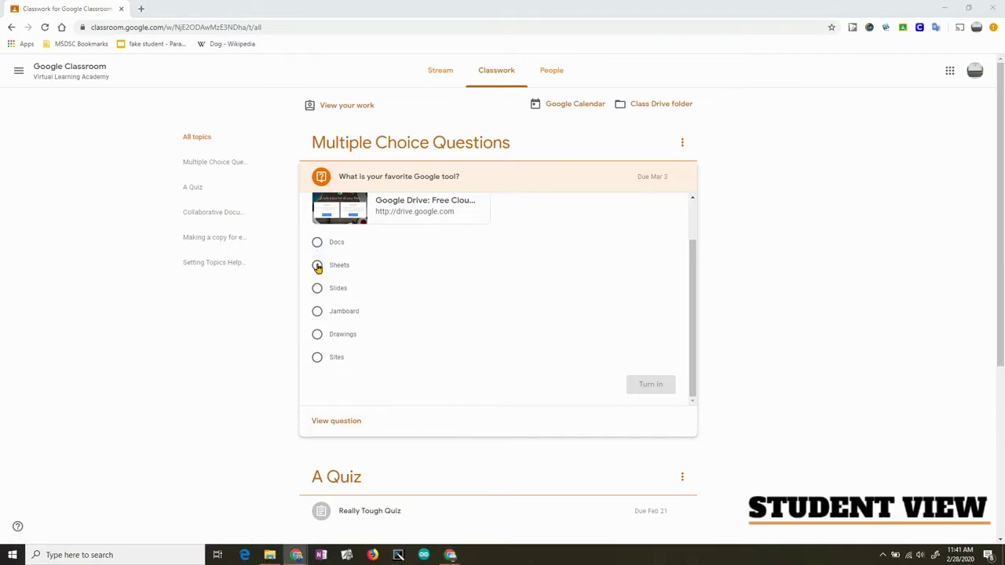
left_click(318, 312)
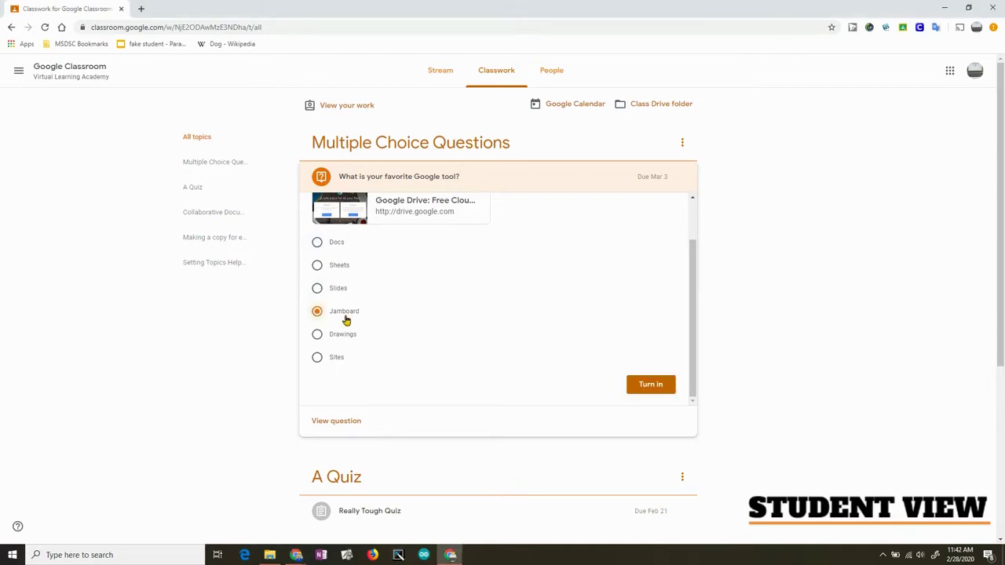
left_click(650, 384)
left_click(555, 327)
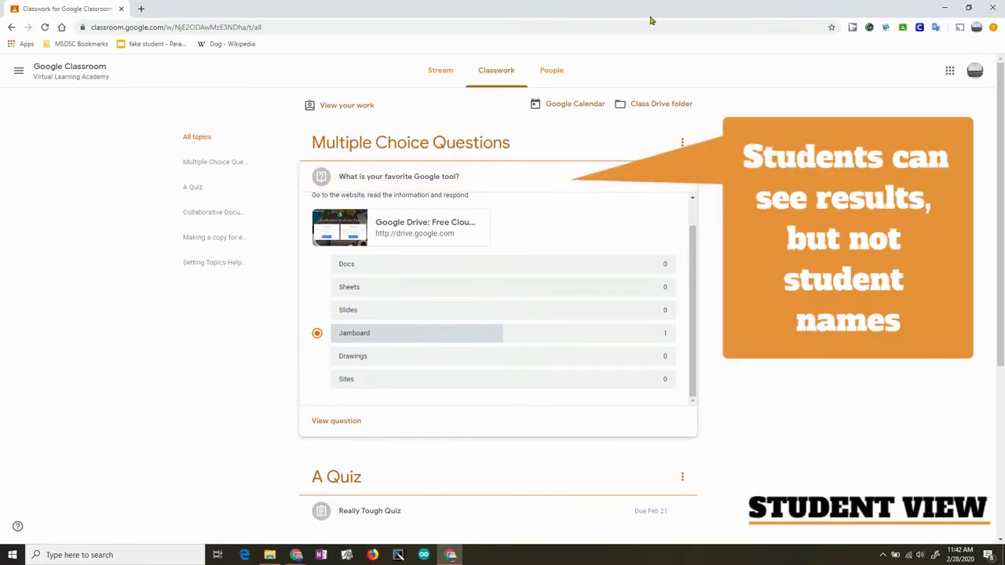
left_click(967, 8)
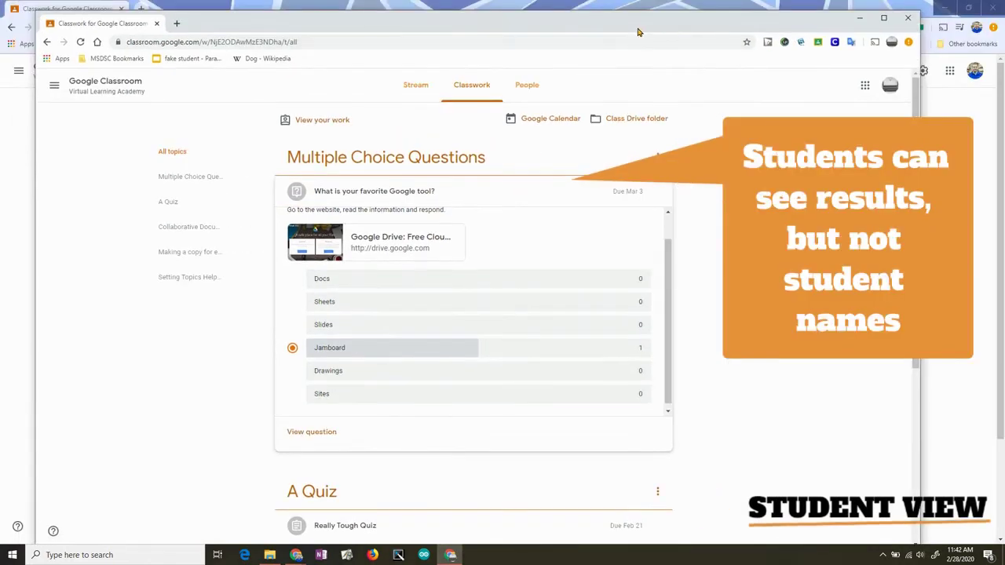
In the teacher window, expand the favourite-tool question to review its single Jamboard response, then collapse it
left_click_drag(640, 31, 741, 45)
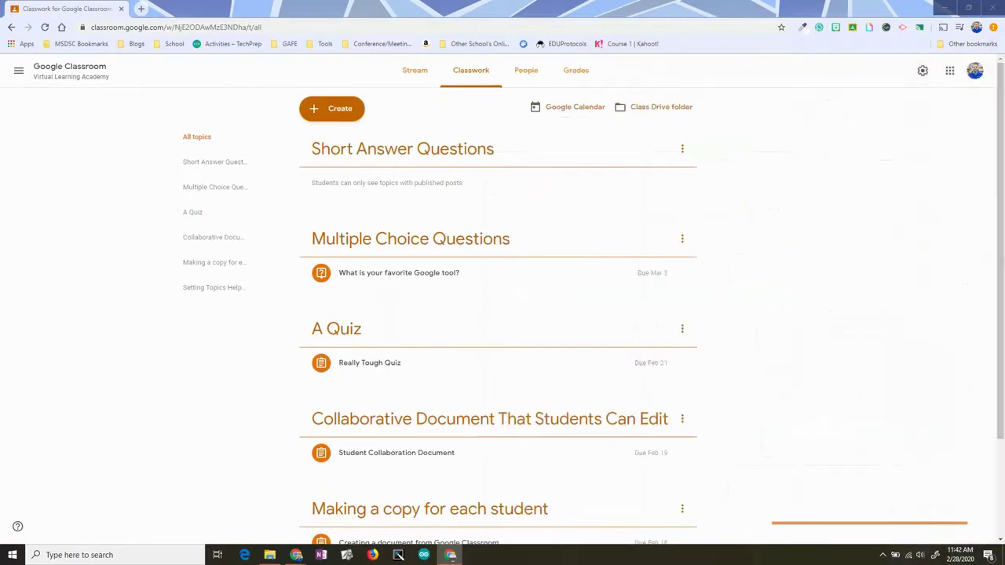
left_click(414, 274)
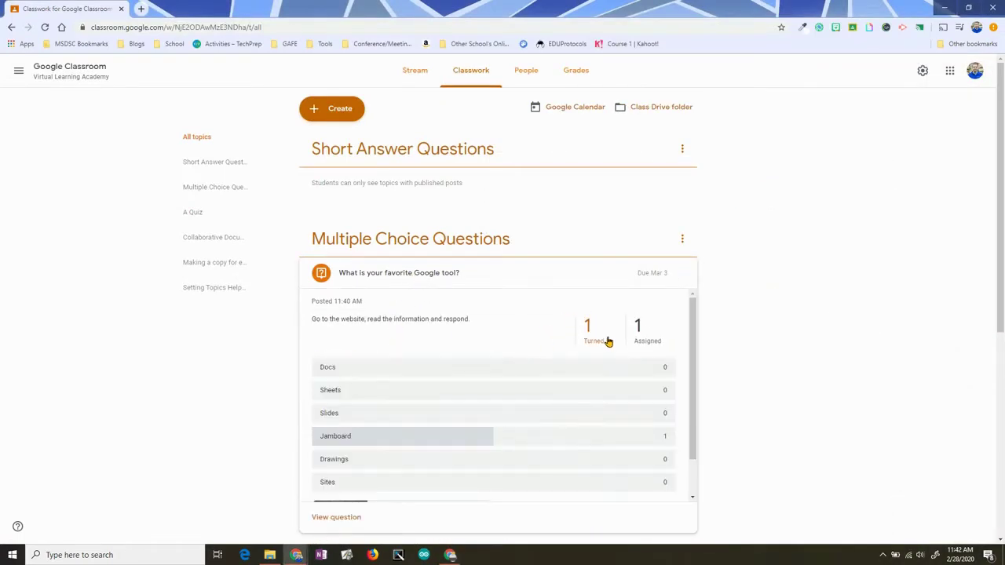
scroll(660, 347, "down", 1)
scroll(675, 377, "up", 1)
scroll(646, 437, "down", 1)
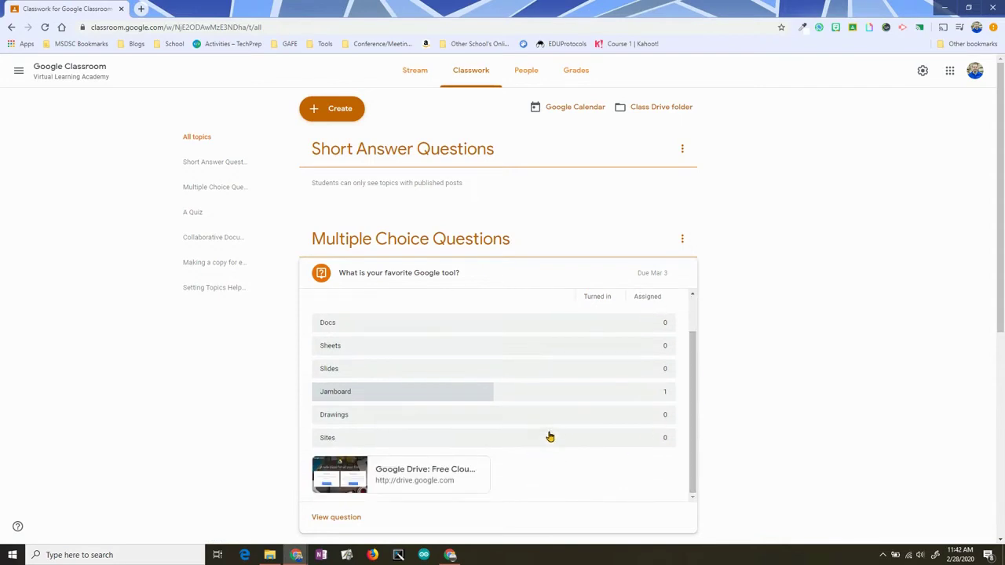
left_click(454, 469)
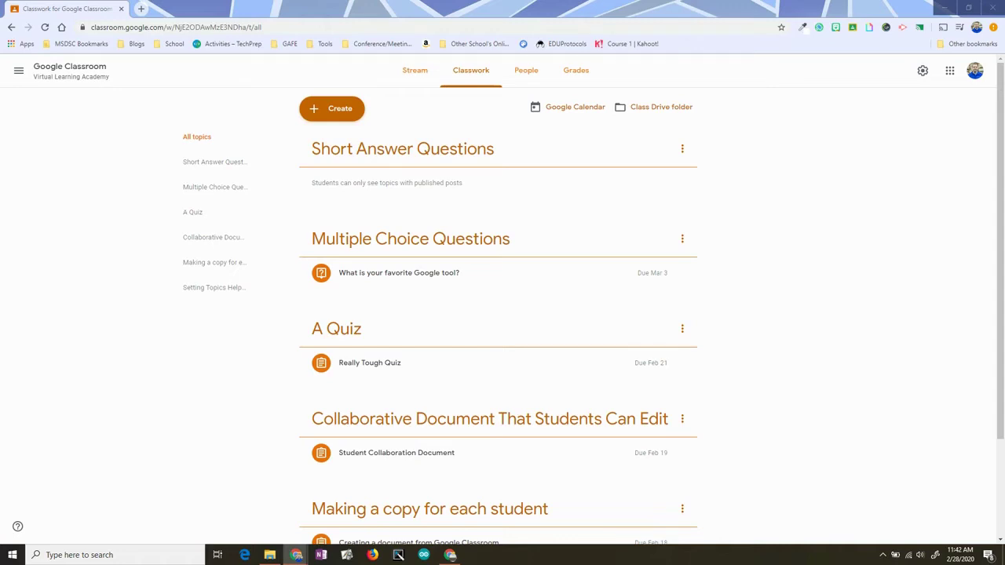
Create a new question post set to Multiple choice
left_click(350, 114)
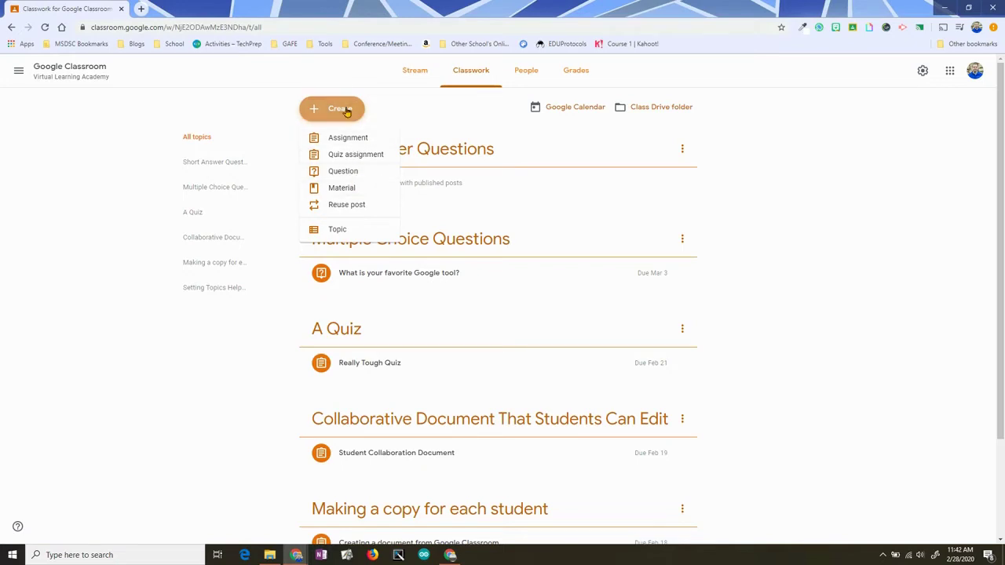
left_click(344, 171)
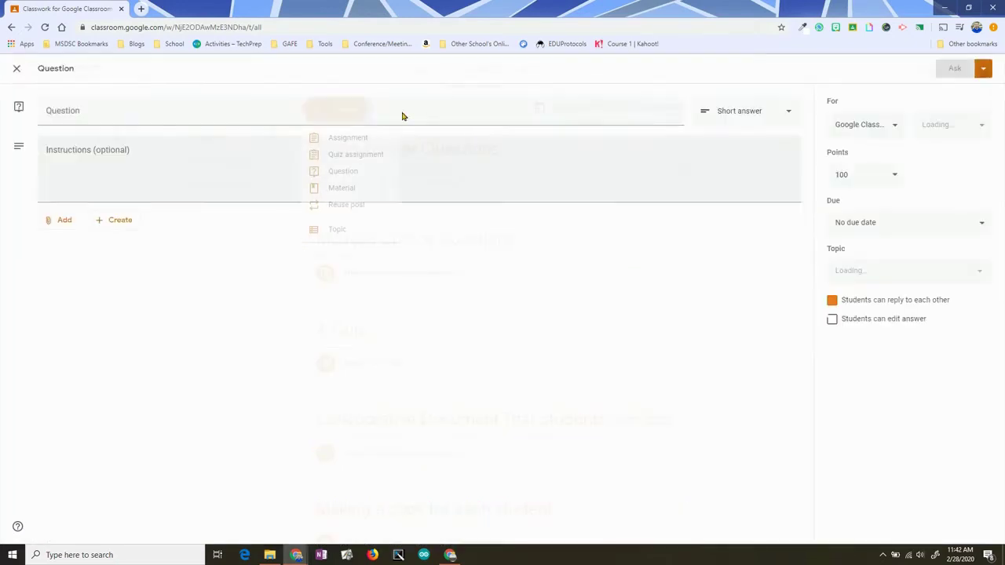
left_click(737, 110)
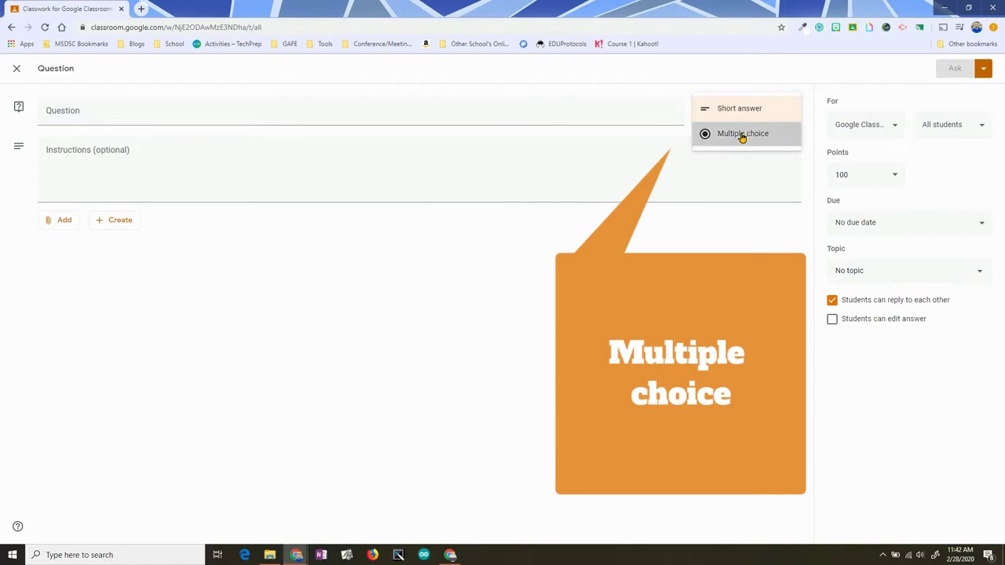
left_click(742, 135)
Enter the question 'Why should you include a due date on an assignment in Google Classroom?' with video-watching instructions
left_click(245, 116)
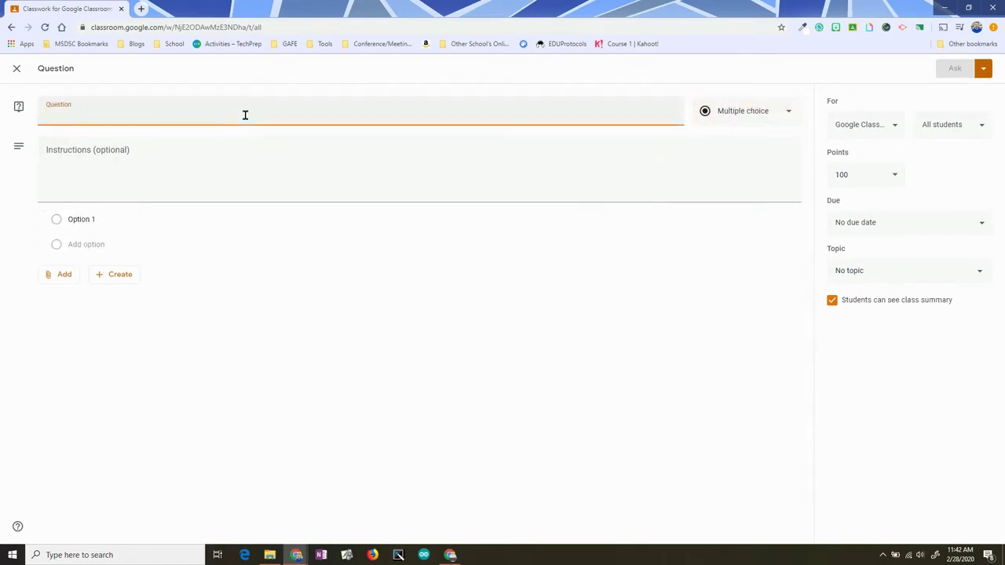
type("Why should you include a due date on an ")
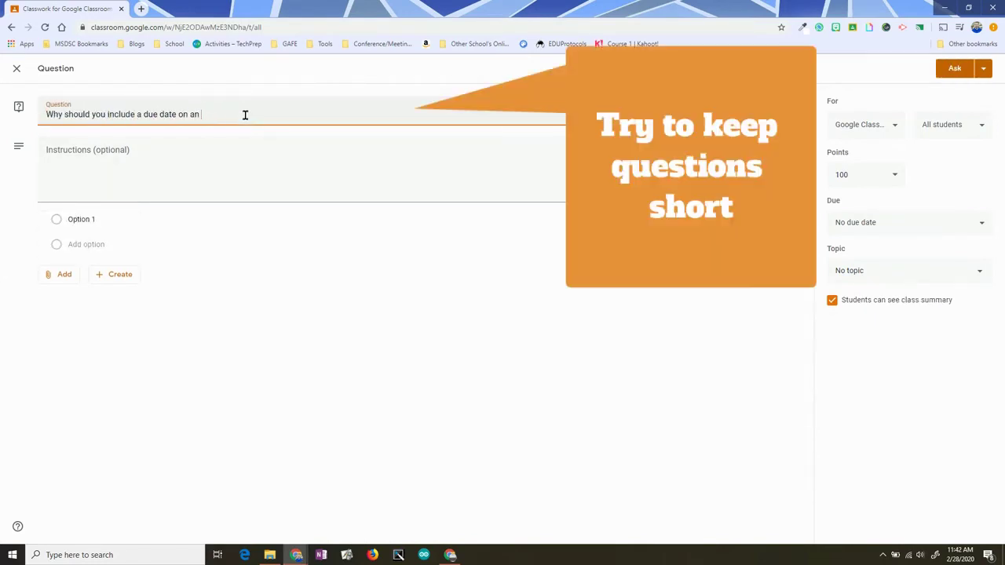
type("assignment in Google Classroom?")
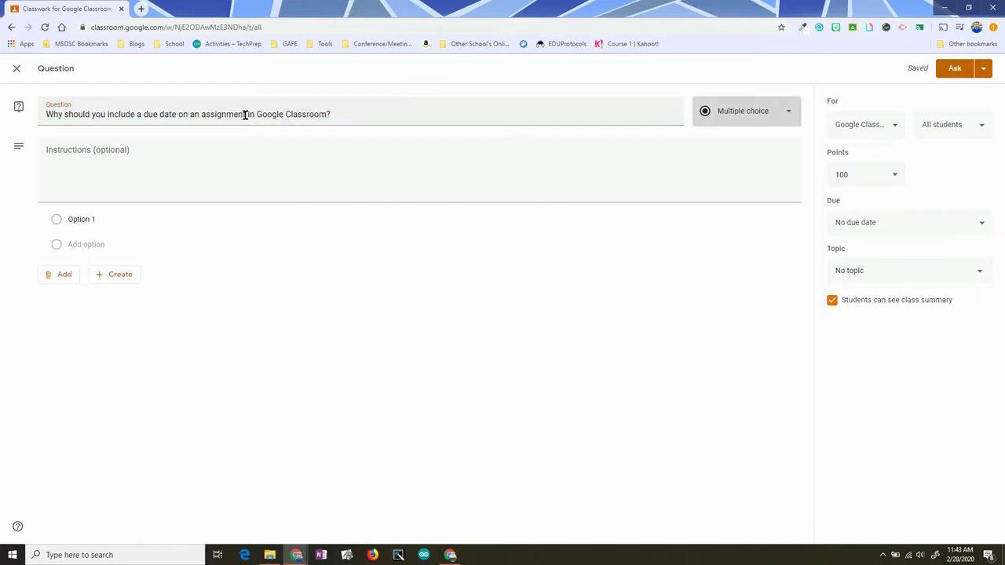
key("Tab")
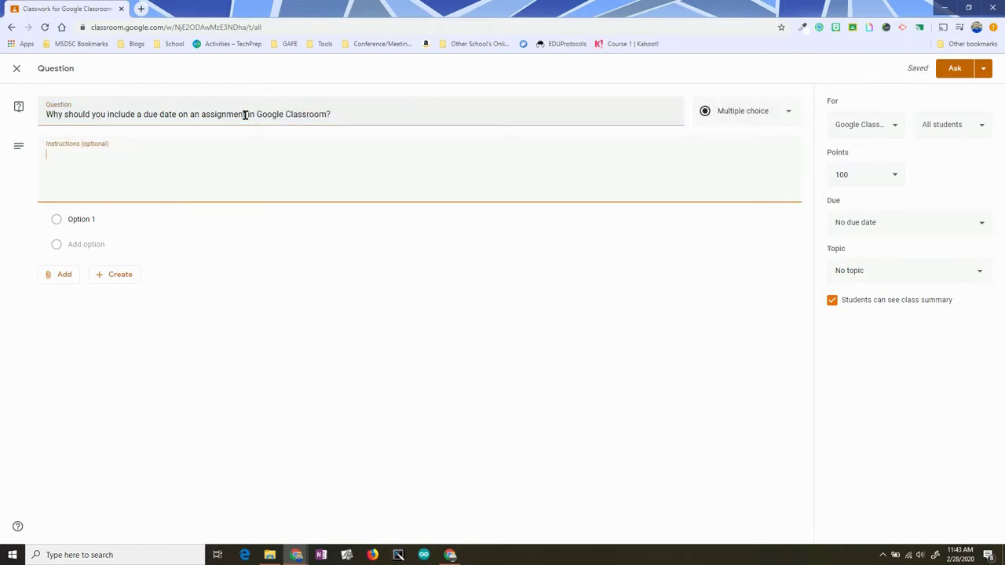
type("Watch the video and then respon")
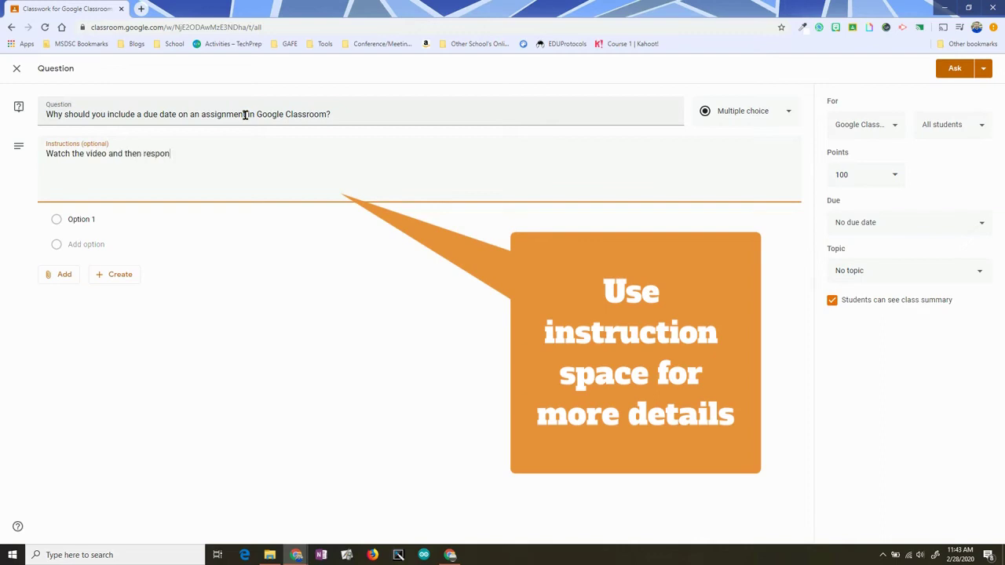
type("d to the qeustion.")
Add five answer options, from 'Because then students know when it is due.' to 'All of the above.'
left_click(127, 224)
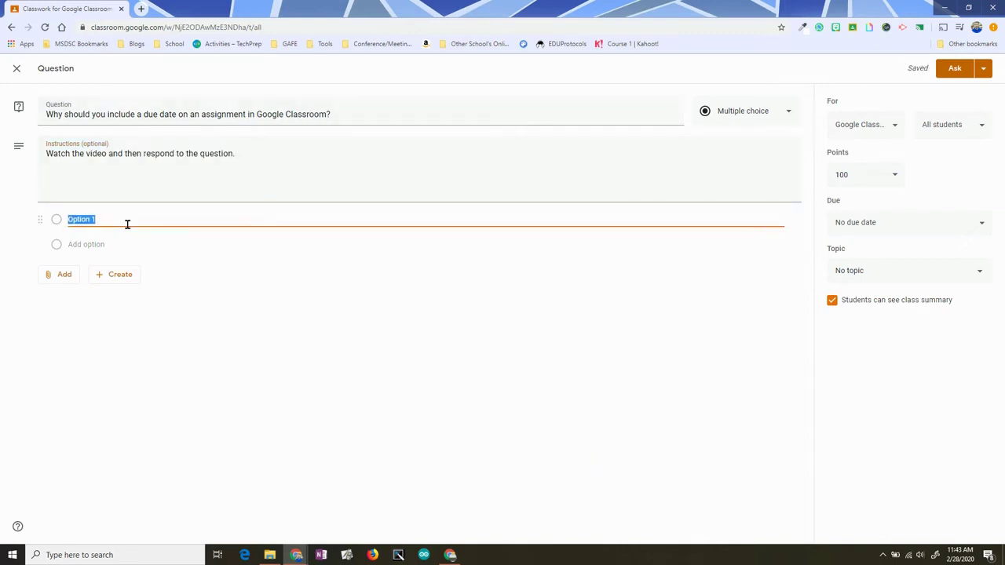
type("Because then students know when it is due.")
key("Return")
type("It gets posted on Guardian Summaries")
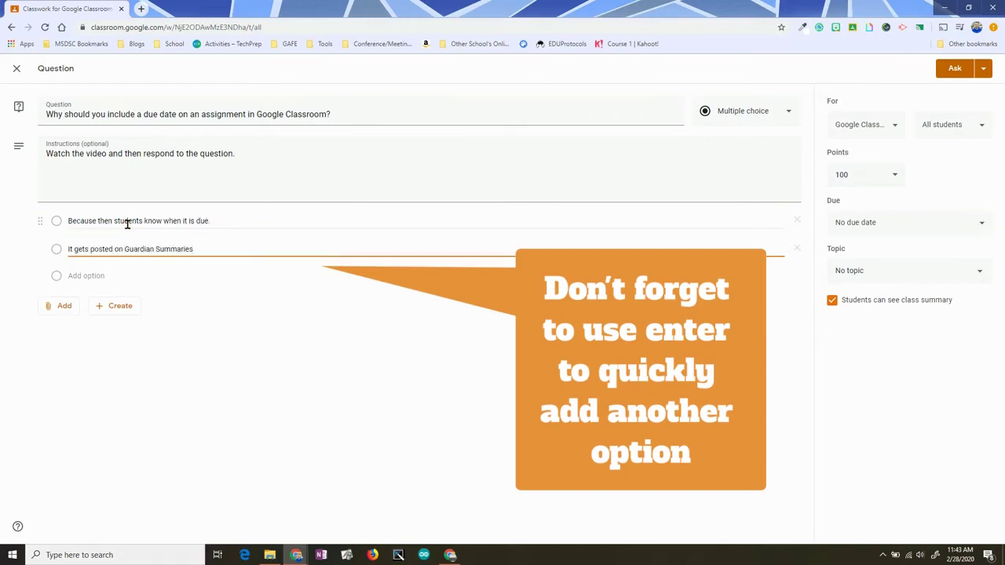
key("Return")
type("It shows up in the \"upcoming\" area in the stream on Classroom.")
key("Return")
type("It integrates with Google Calendar.")
left_click(228, 244)
type(".")
key("Return")
type("All of the above.")
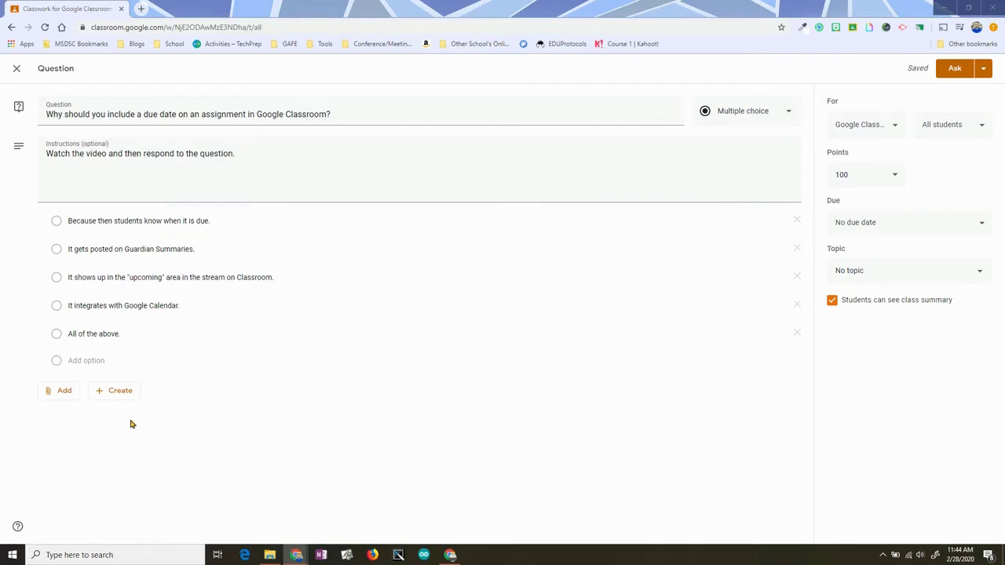
Browse the Create and Add attachment menus
left_click(114, 390)
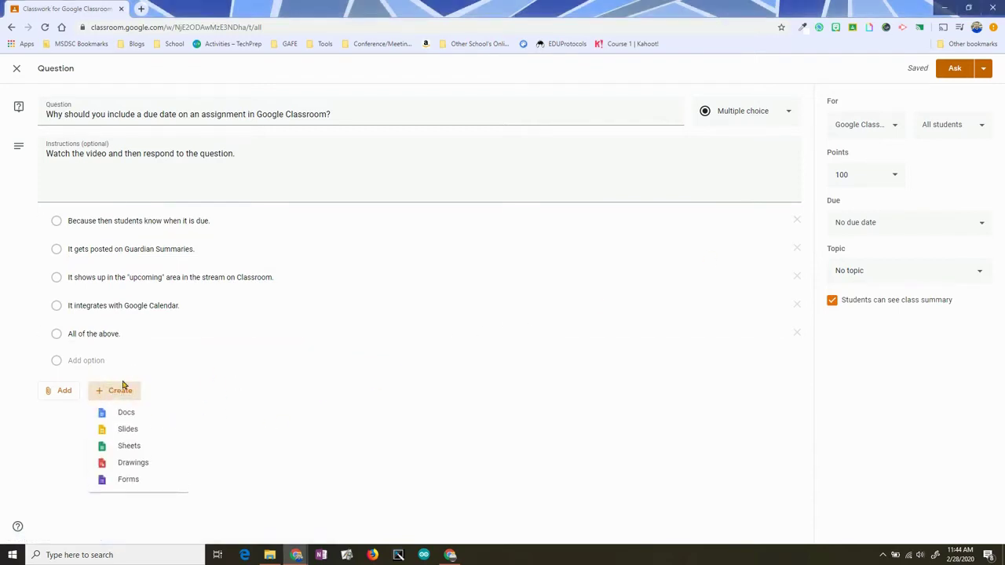
left_click(61, 388)
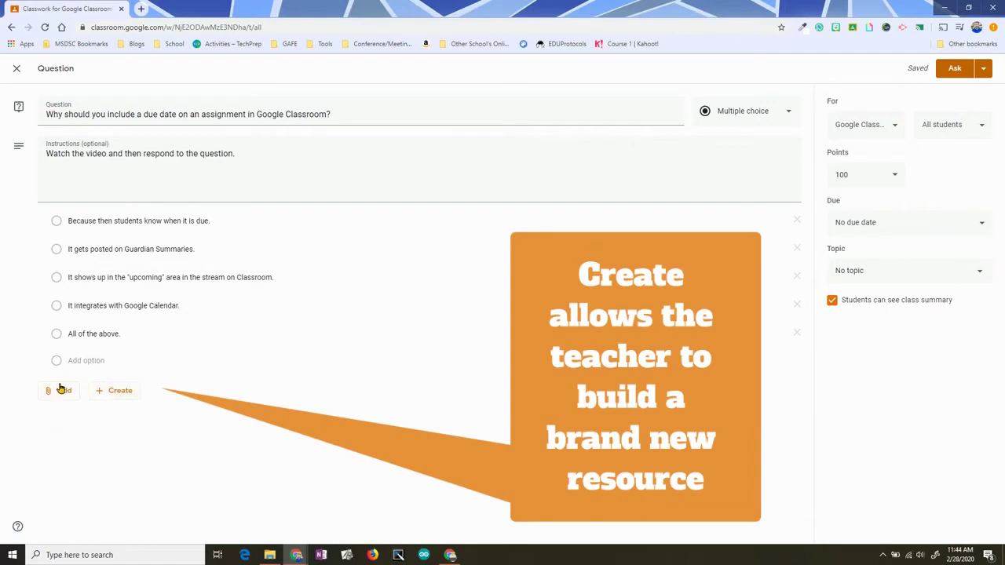
left_click(60, 392)
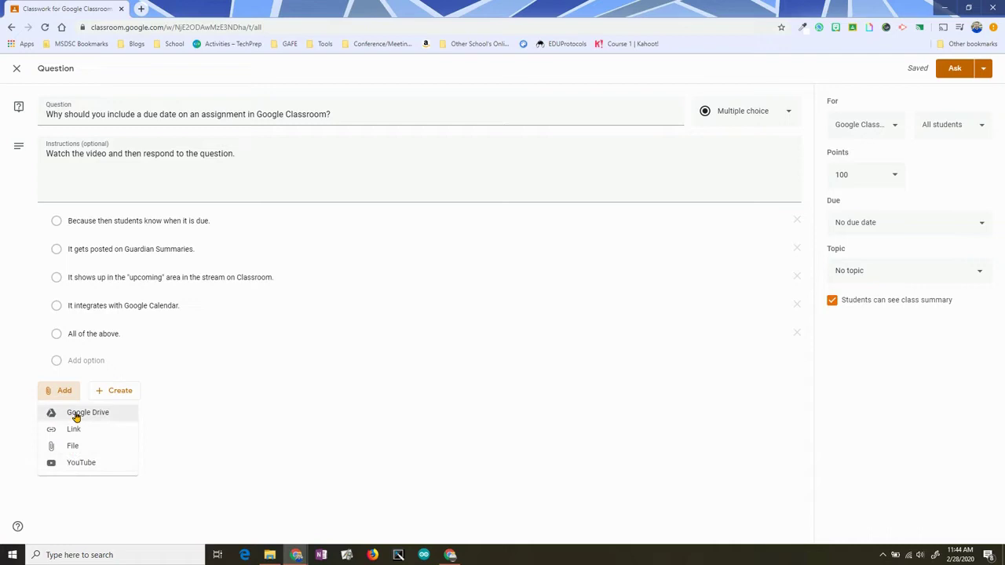
Attach the YouTube video 'Google Classroom Assignments' by pasting its URL and previewing it
left_click(74, 463)
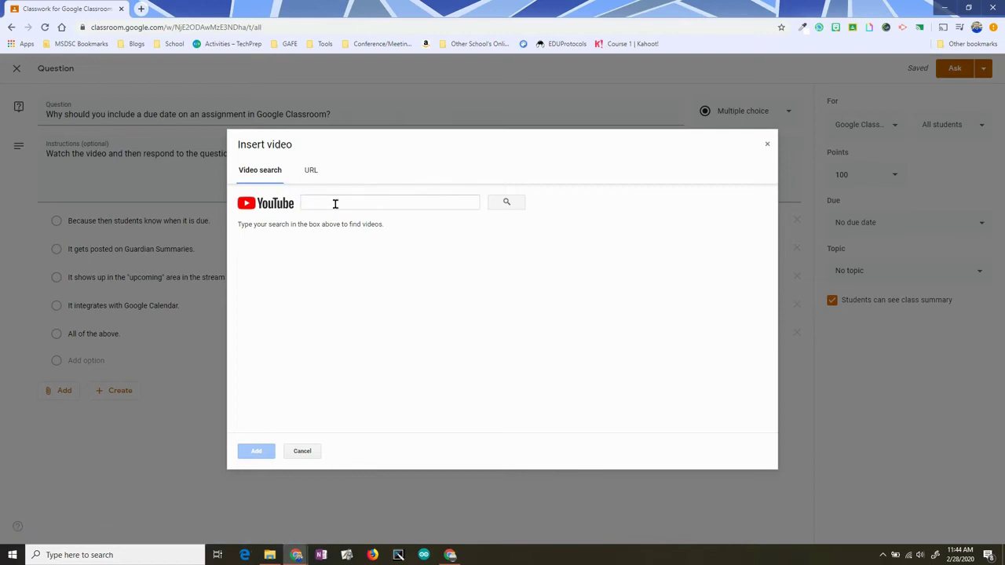
left_click(317, 173)
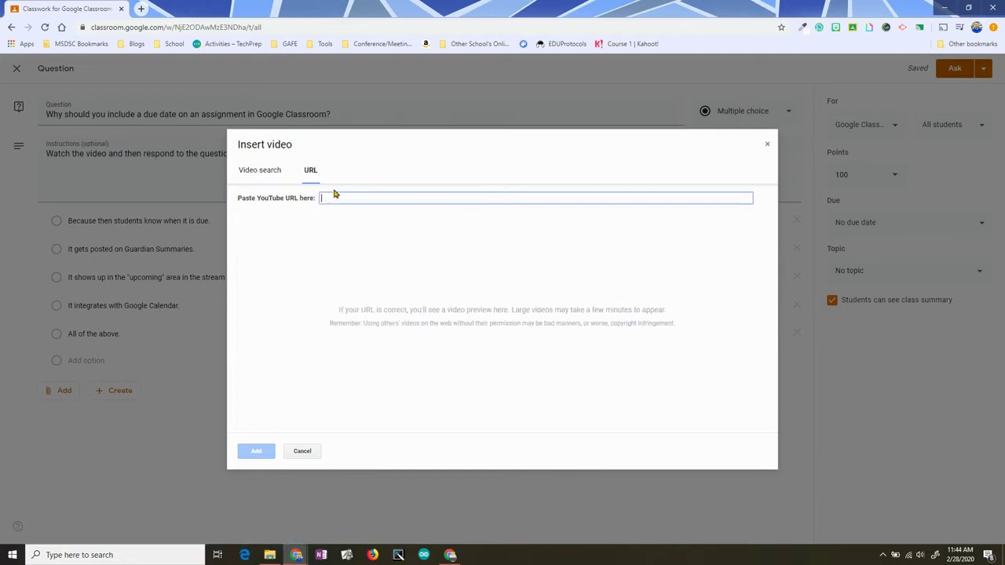
right_click(334, 198)
left_click(365, 282)
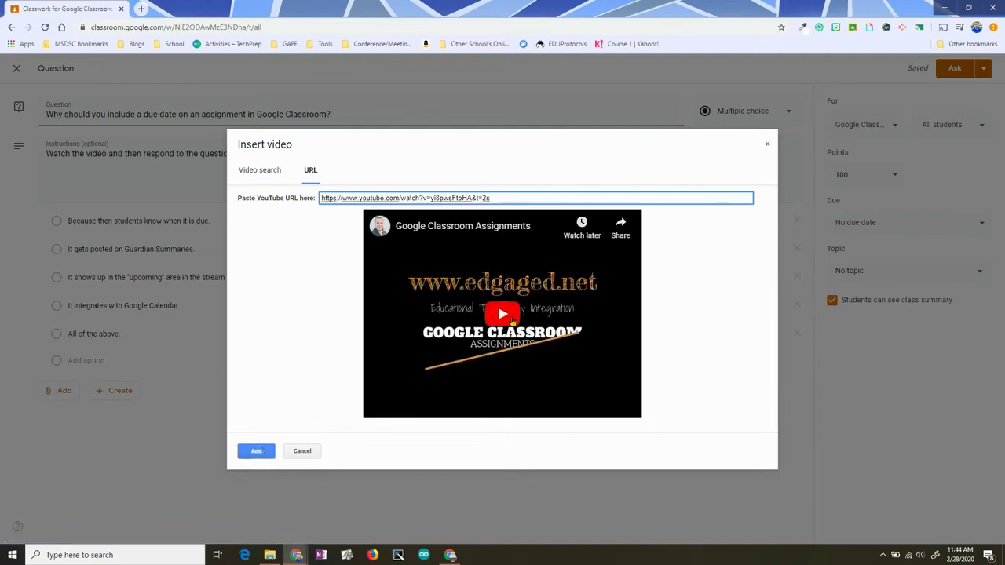
left_click(512, 320)
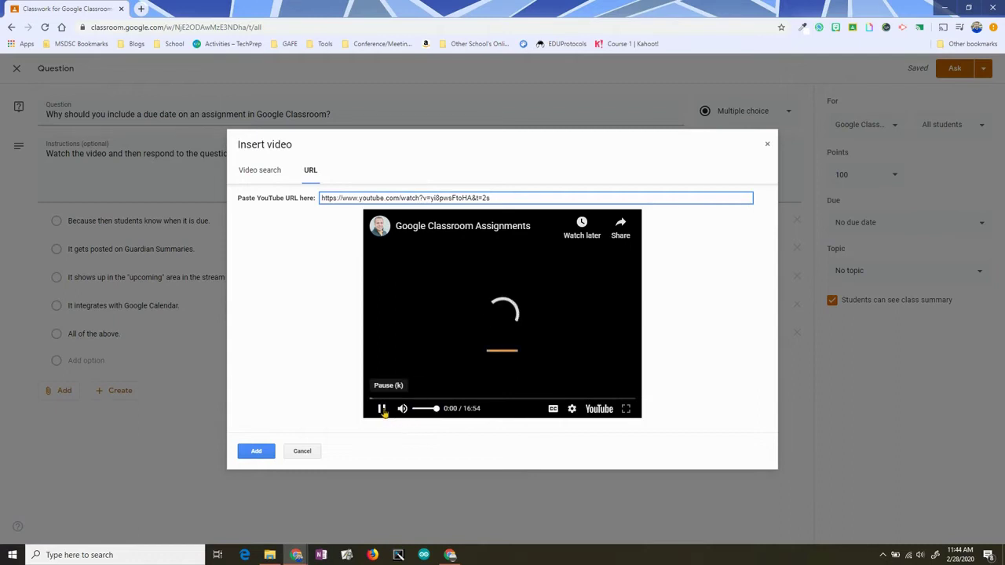
left_click(383, 409)
left_click(266, 452)
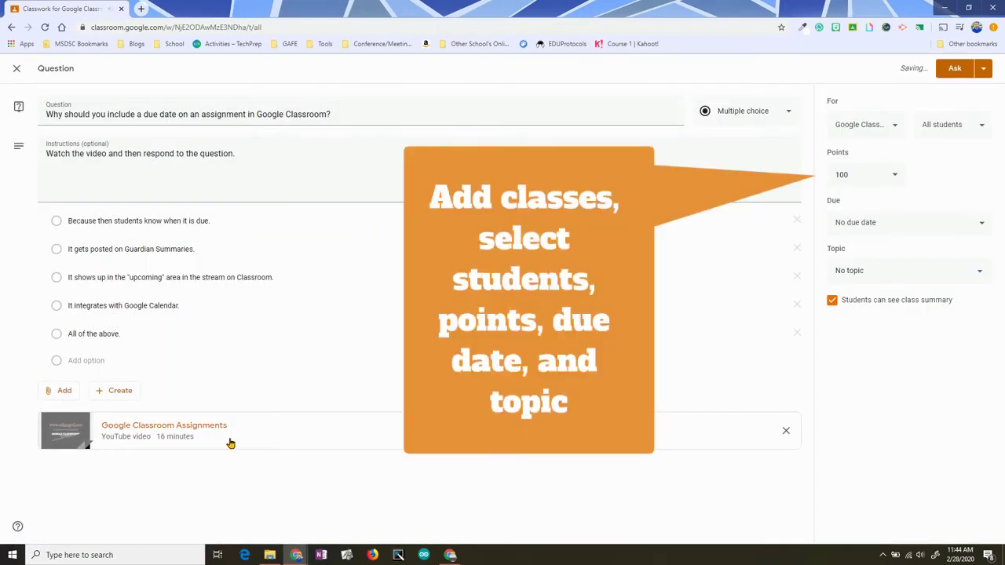
Set the due date to Tue, Mar 3 and the topic to Multiple Choice Questions
left_click(846, 174)
left_click(852, 201)
left_click(864, 223)
left_click(863, 260)
left_click(879, 312)
left_click(886, 328)
left_click(880, 275)
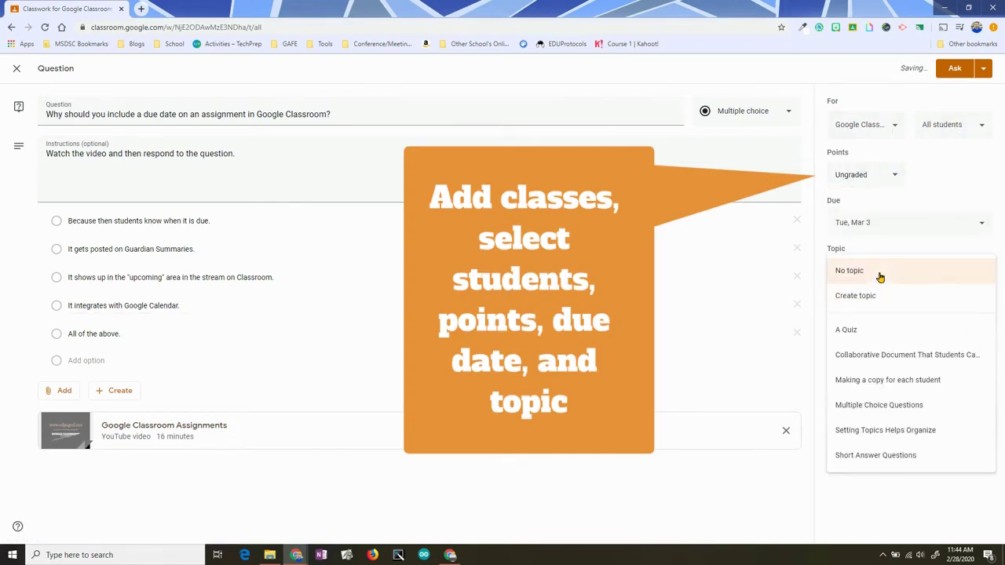
left_click(883, 405)
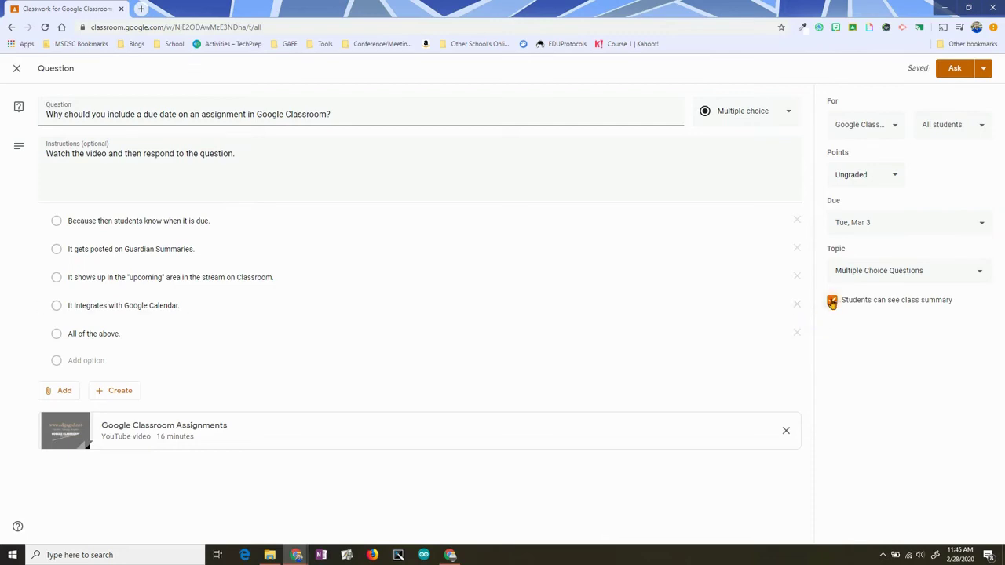
Hide the class summary from students and make the question worth 1 point
left_click(832, 301)
left_click(868, 174)
key("BackSpace")
left_click(983, 158)
Post the due-date question to the class
left_click(983, 69)
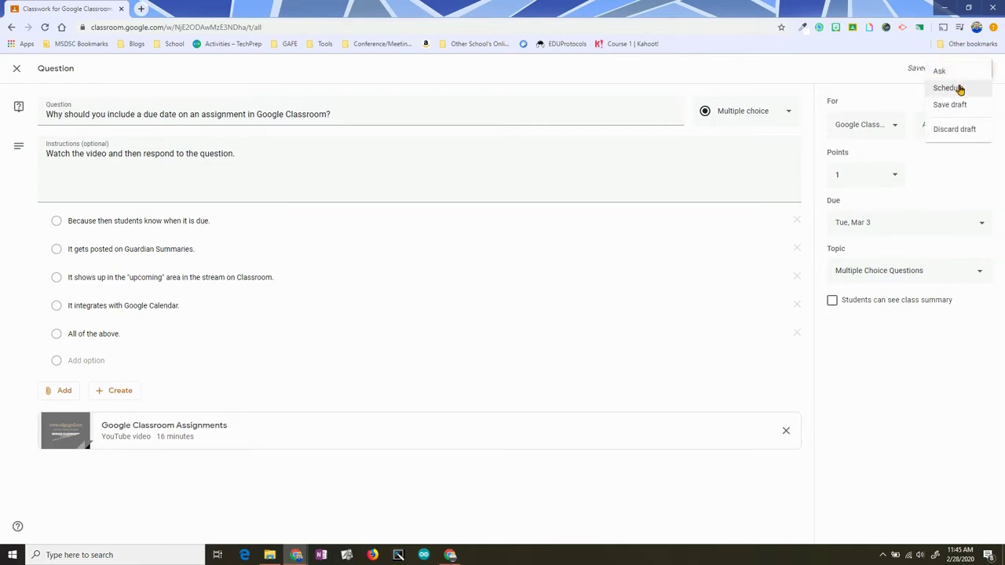
left_click(898, 83)
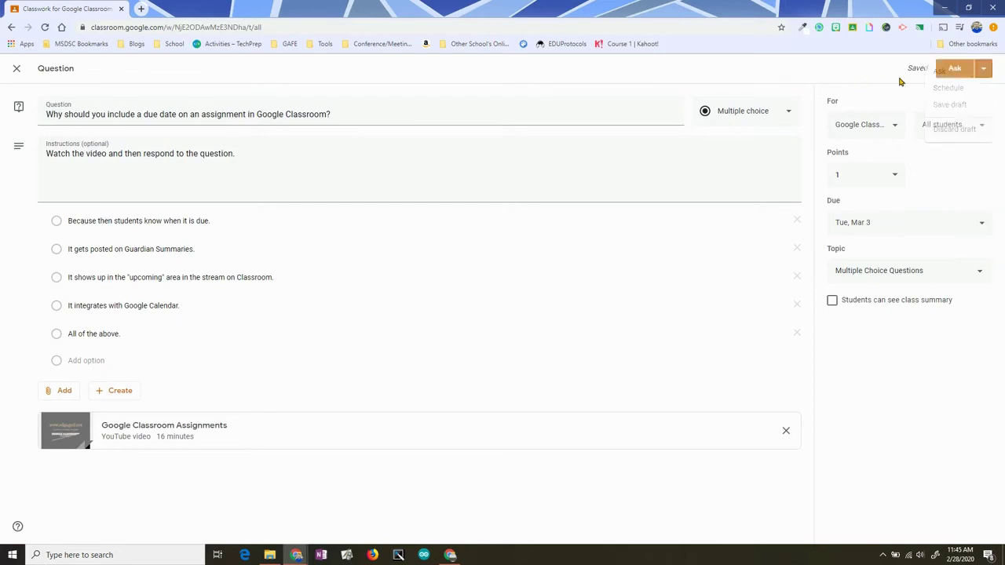
left_click(953, 69)
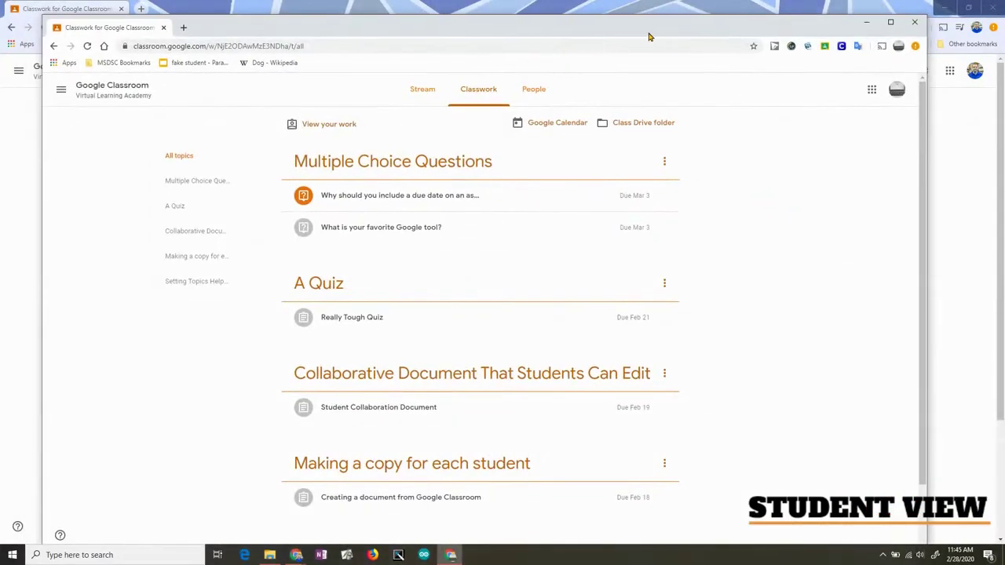
In the maximised student window, expand the due-date question and preview its attached video
left_click(890, 22)
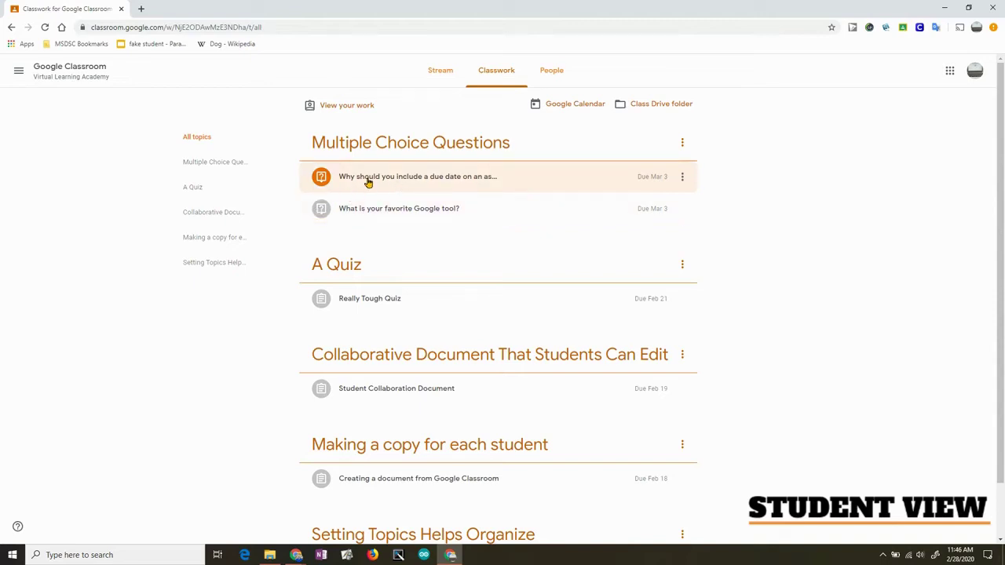
left_click(407, 192)
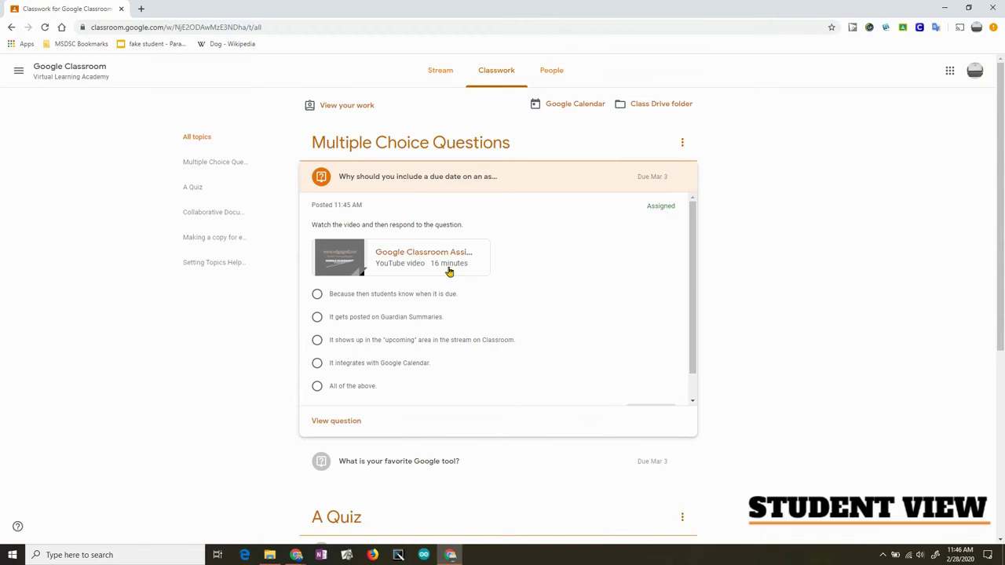
left_click(396, 258)
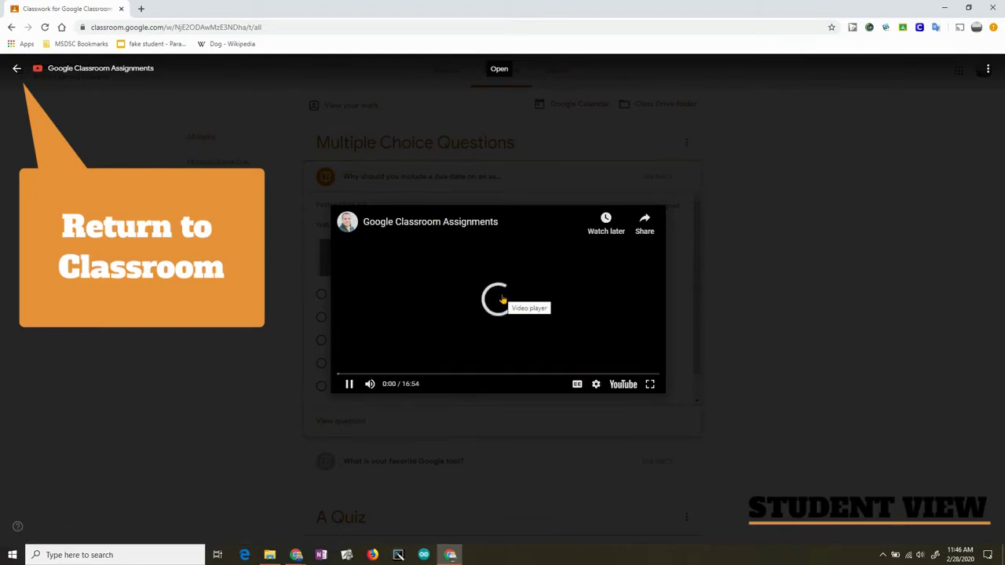
left_click(350, 385)
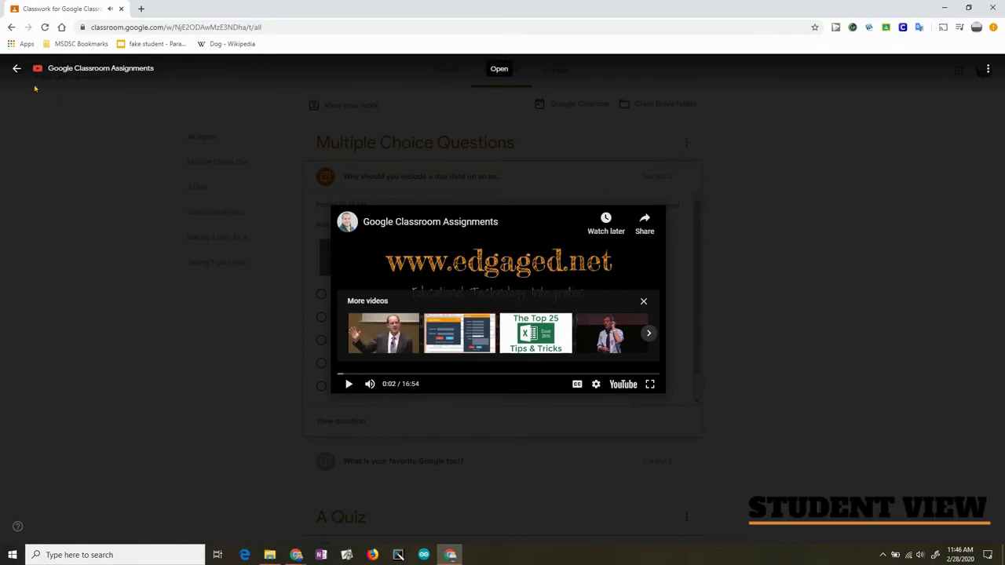
left_click(16, 68)
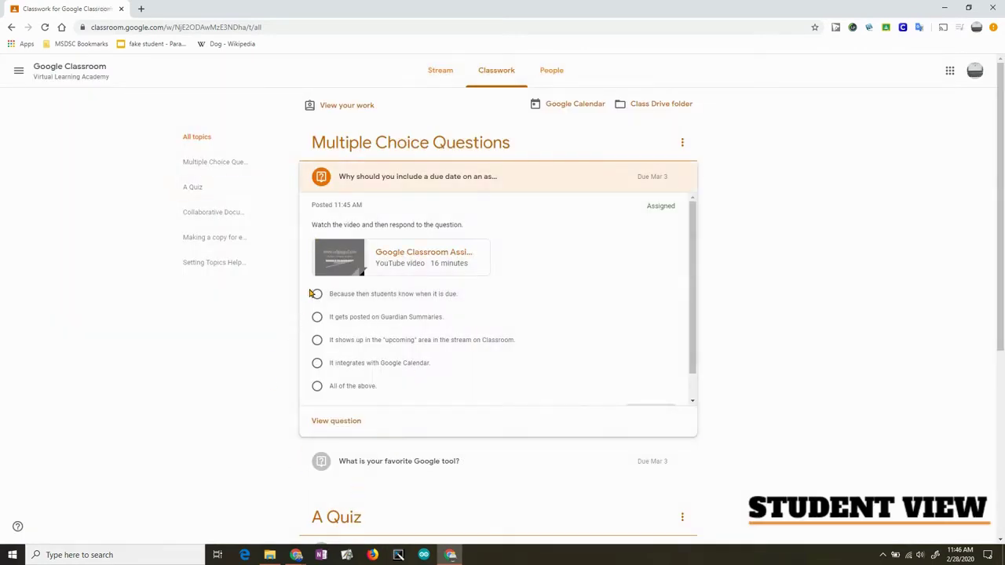
Choose 'All of the above', turn in the answer, and move the student window aside
left_click(316, 386)
left_click(651, 385)
left_click(551, 327)
double_click(831, 10)
left_click_drag(654, 29, 1004, 29)
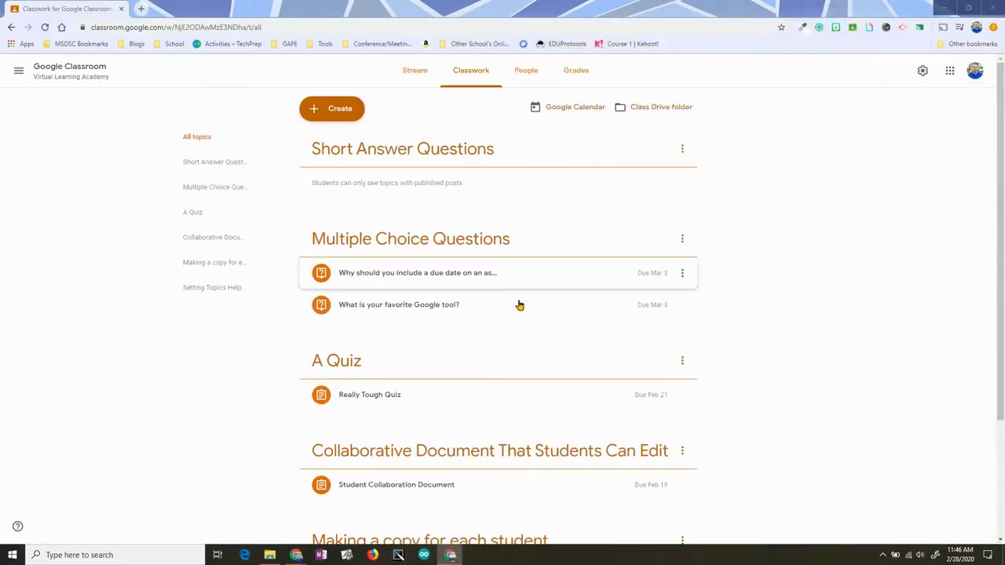
Open the due-date question's turned-in answers, grouped by the All of the above answer
left_click(442, 281)
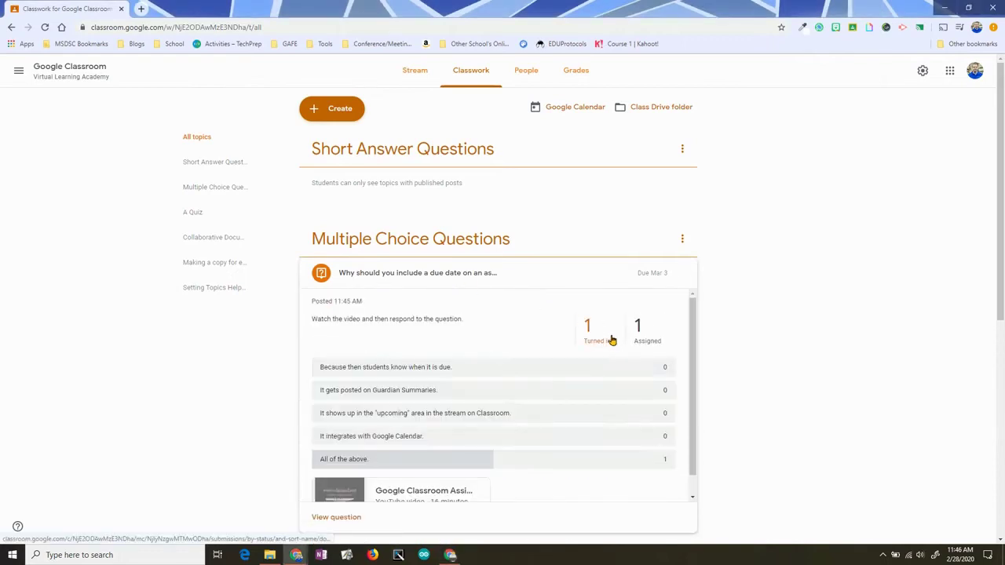
scroll(612, 337, "down", 1)
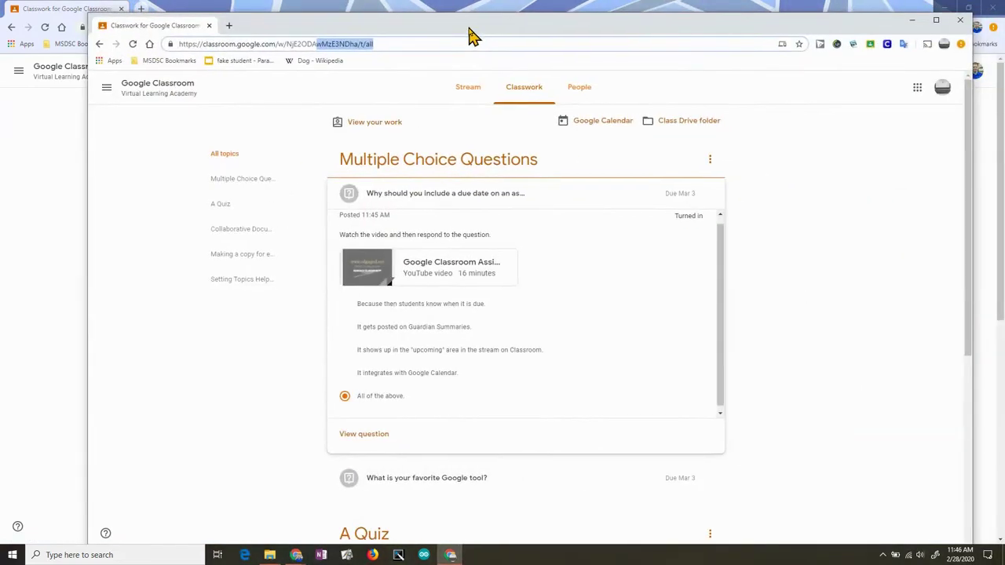
scroll(582, 346, "up", 1)
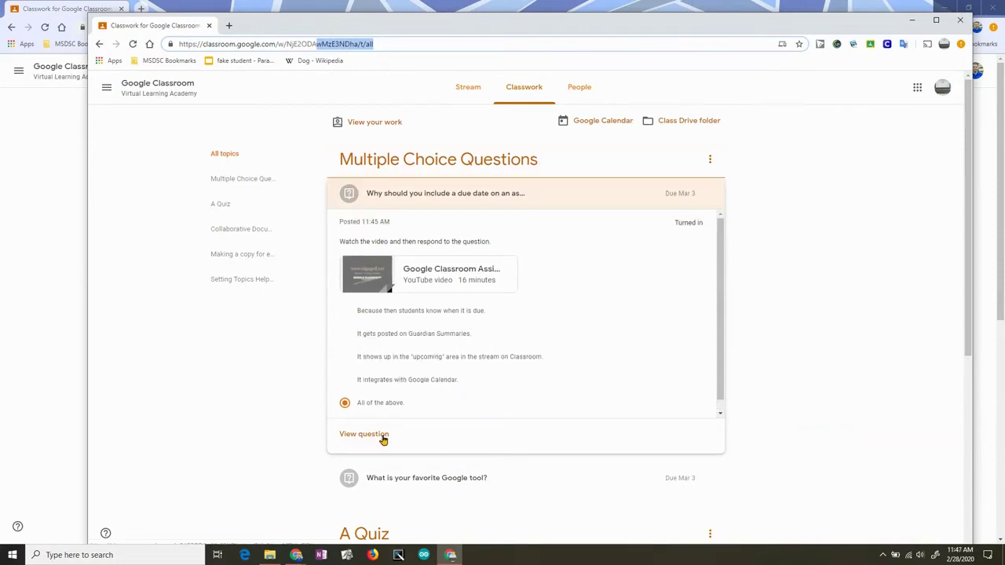
left_click_drag(454, 17, 1004, 31)
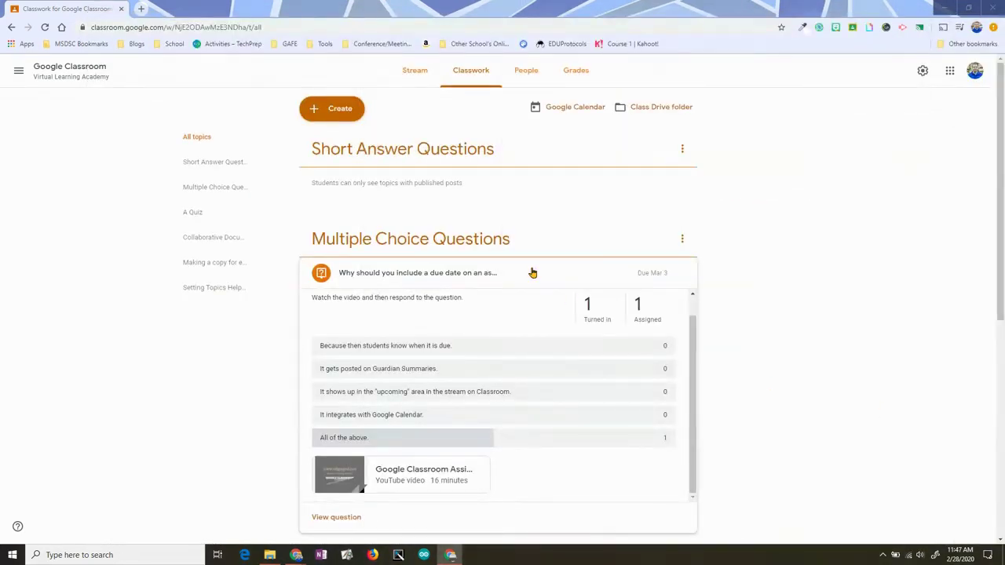
left_click(590, 314)
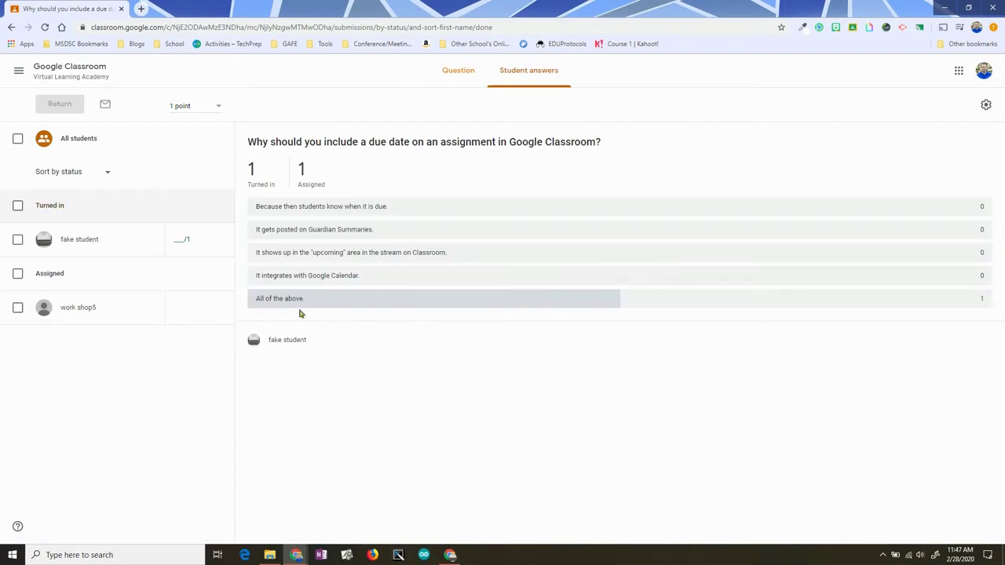
left_click(307, 298)
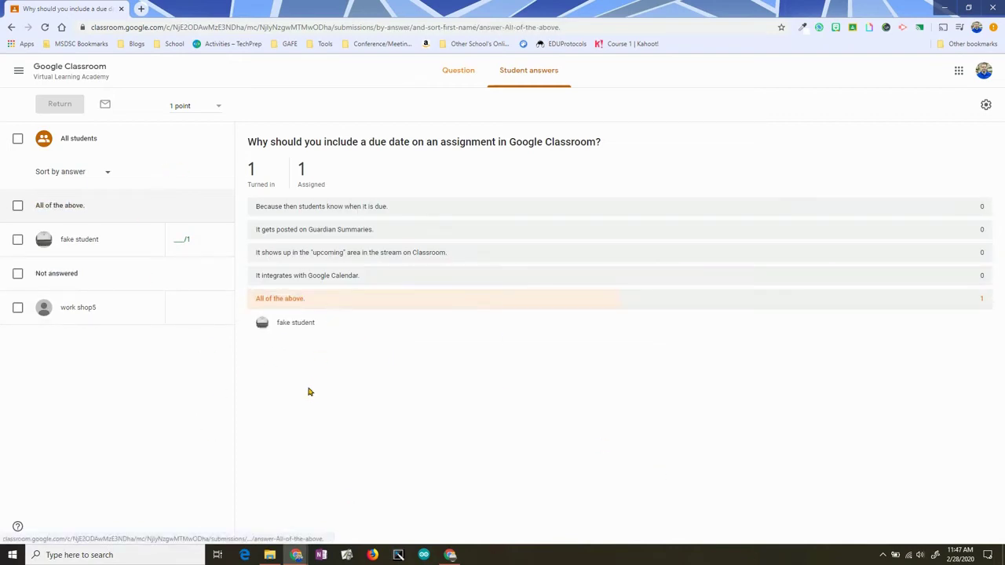
Grade the student's All of the above answer 1/1 and return it
left_click(183, 242)
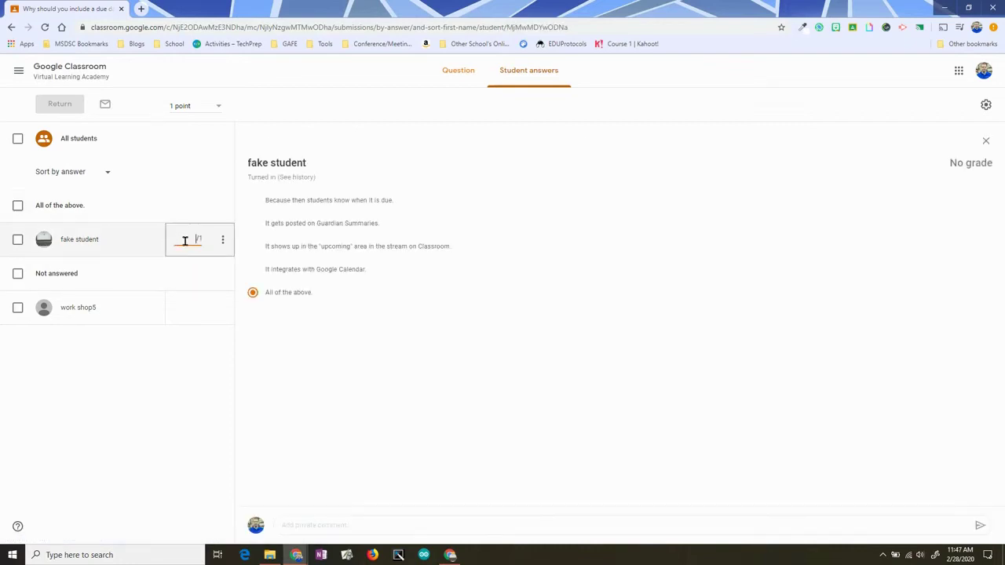
type("1")
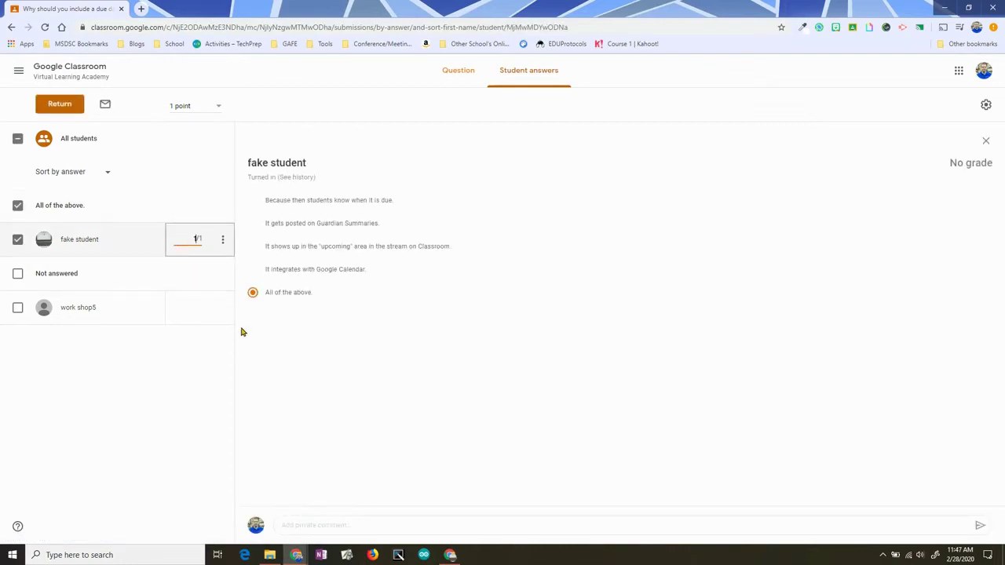
left_click(69, 110)
left_click(598, 350)
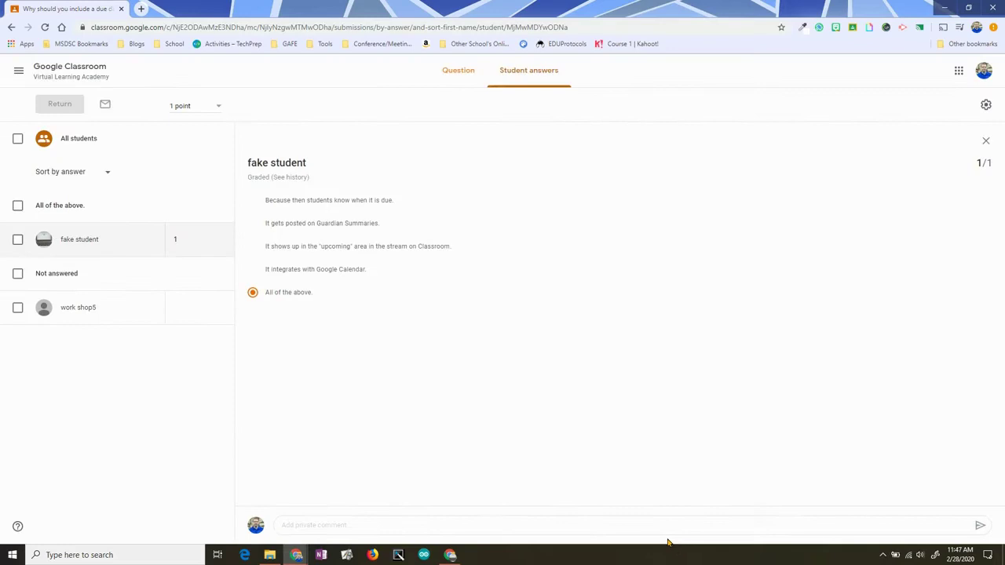
Create a question 'Why should you use Google Classroom?' asking students to share supporting resources
left_click(64, 68)
left_click(482, 69)
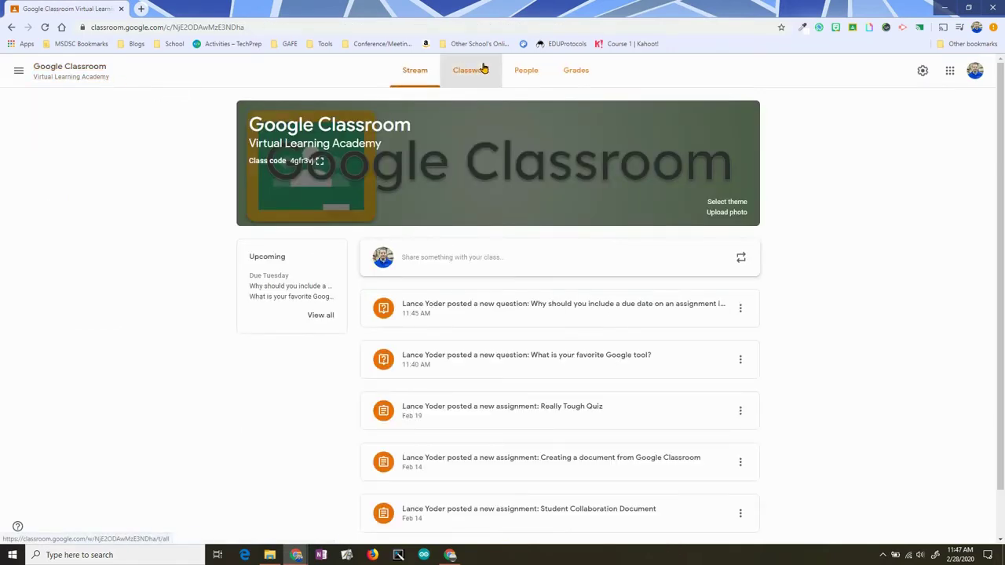
left_click(509, 281)
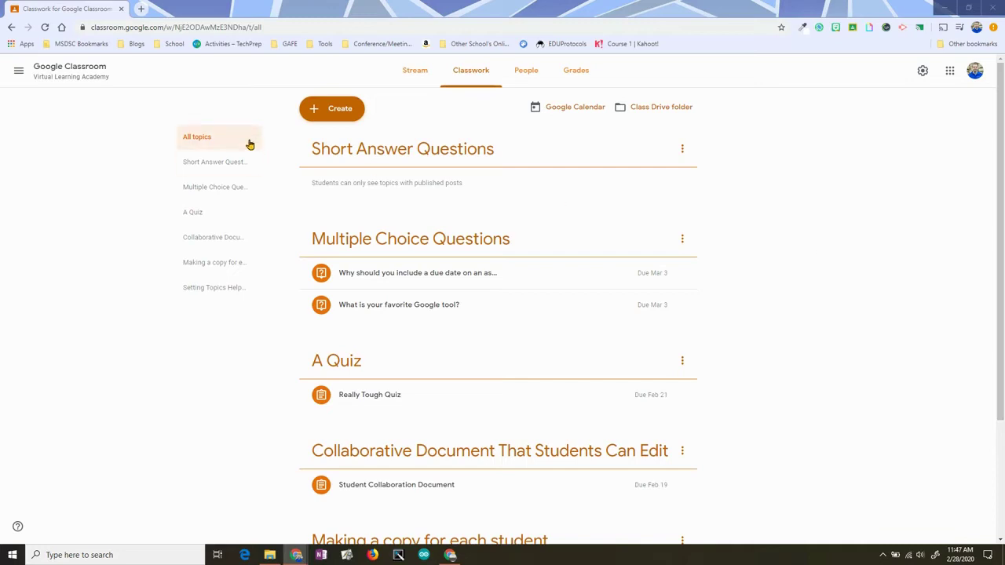
left_click(342, 117)
left_click(344, 171)
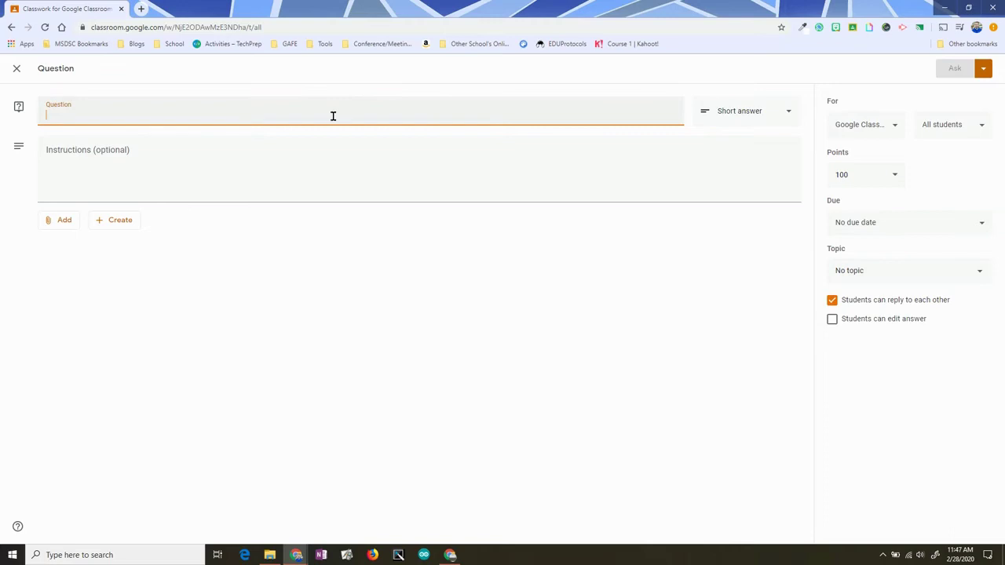
type("Why should you use Google Classroom?")
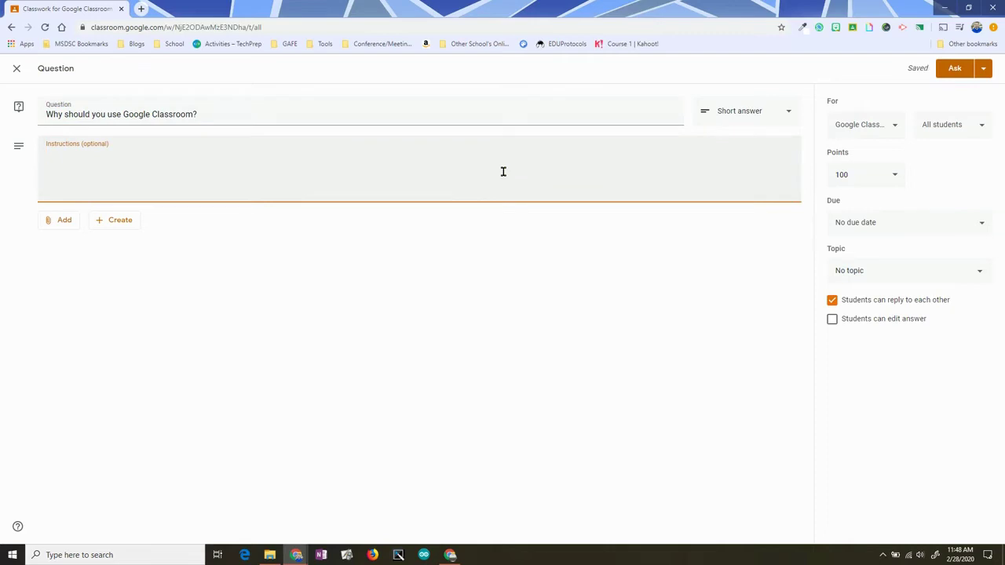
type("Find resources that support your answer and share them along with your response.")
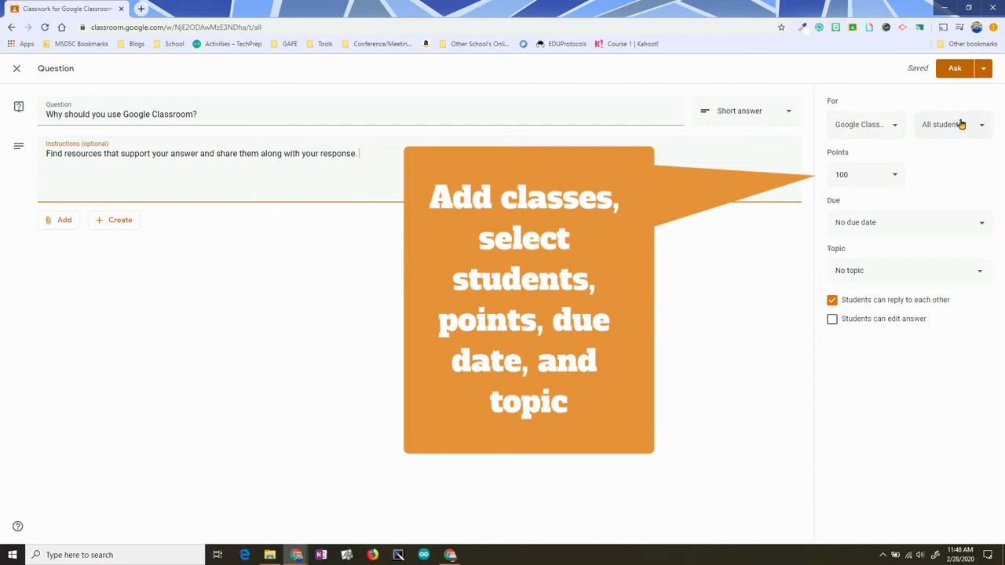
Make the question ungraded with a due date, under Short Answer Questions, with replies and edits allowed
left_click(895, 177)
left_click(851, 200)
left_click(935, 222)
left_click(841, 270)
left_click(886, 270)
left_click(888, 377)
left_click(886, 270)
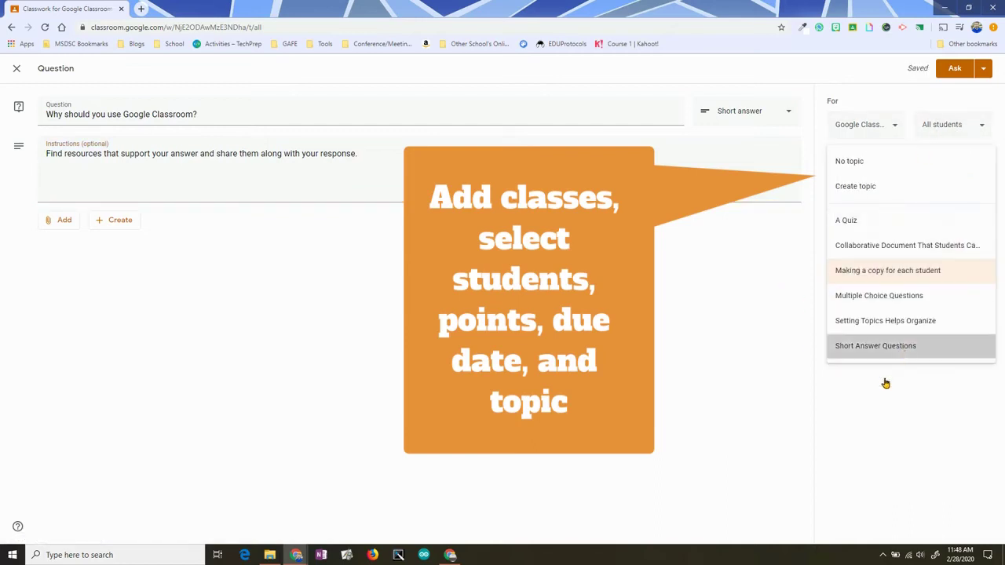
left_click(903, 347)
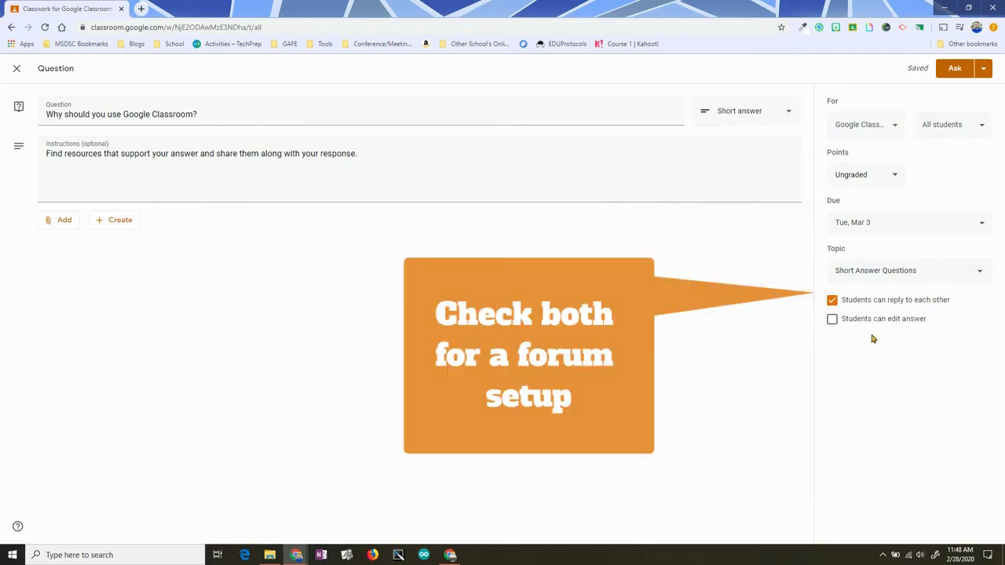
left_click(833, 321)
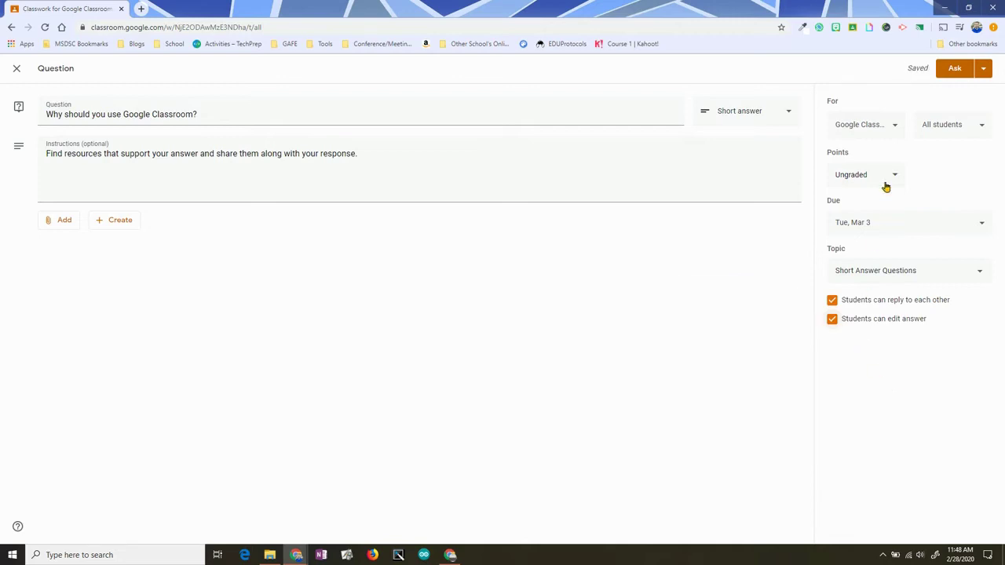
left_click(985, 70)
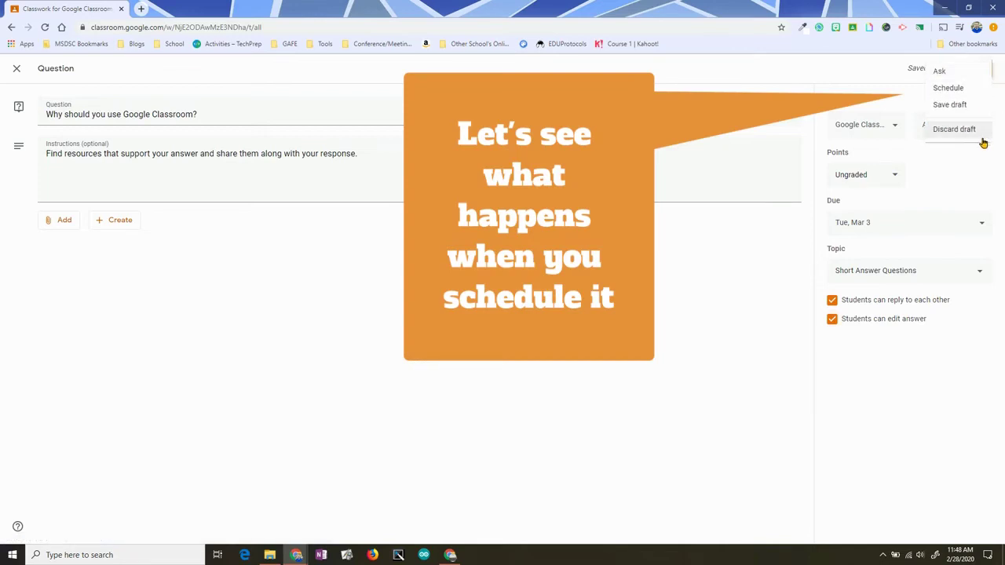
Schedule the question to post on Mar 3
left_click(948, 88)
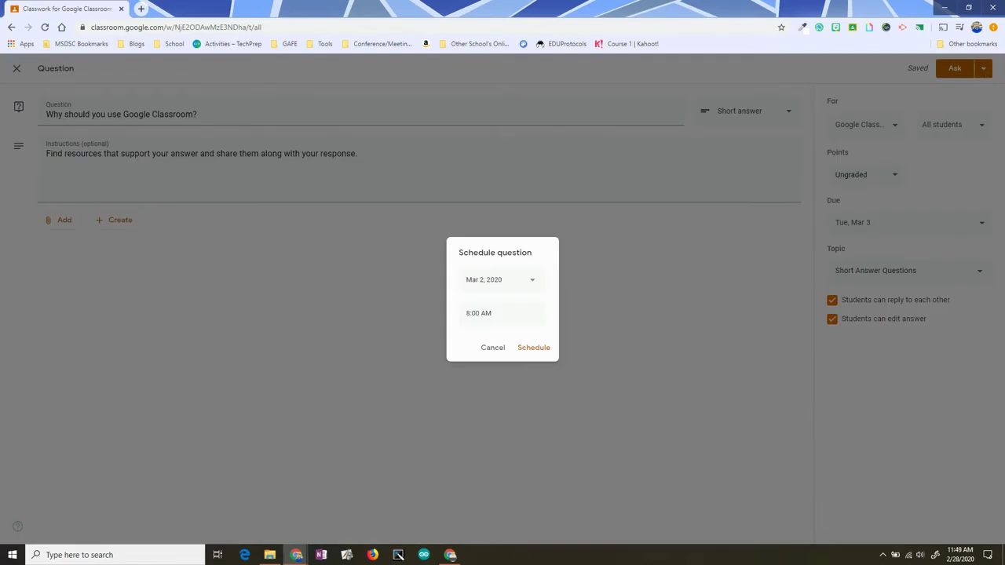
left_click(527, 283)
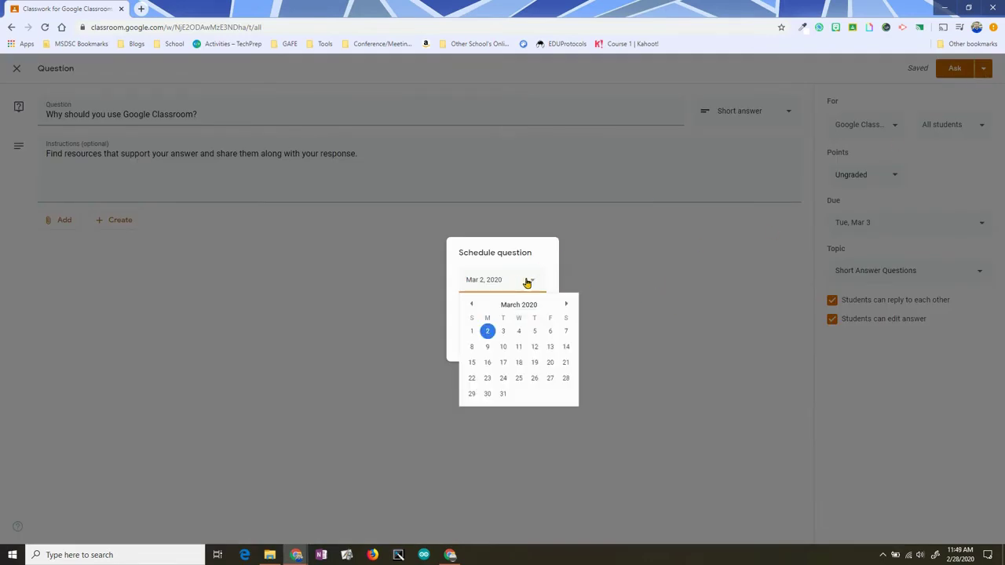
left_click(504, 332)
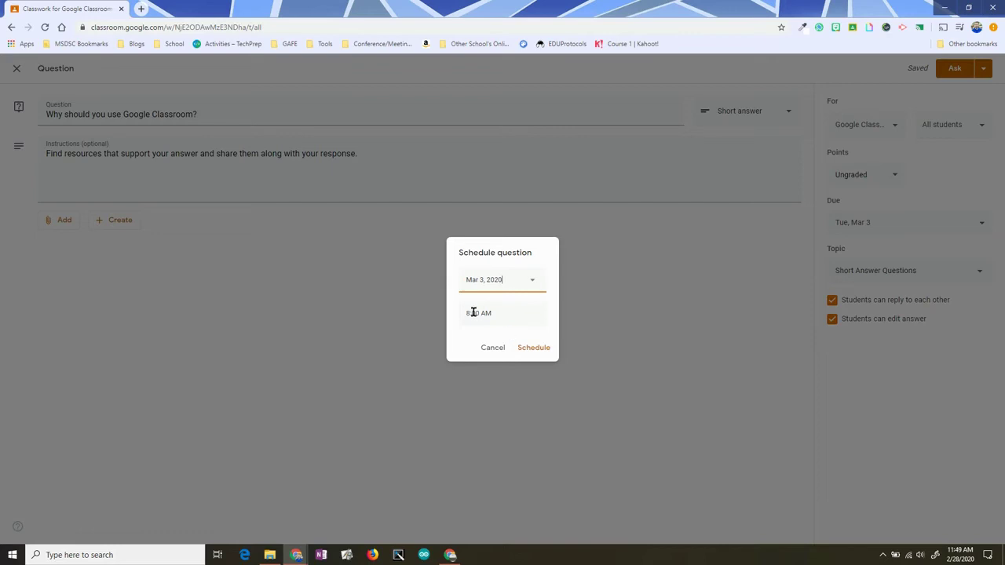
left_click(526, 351)
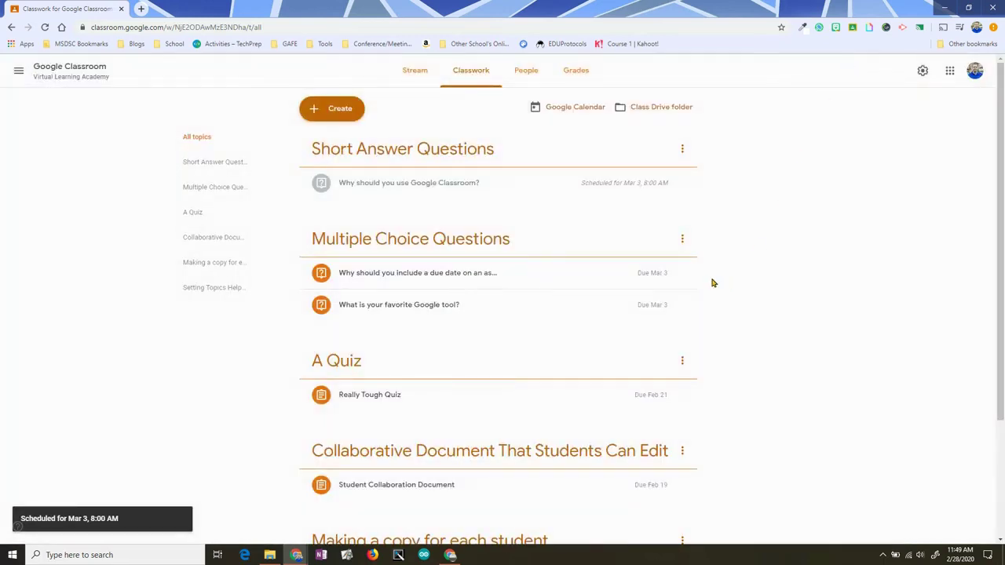
Reopen the scheduled question and remove its Mar 3, 8:00 AM schedule
left_click(442, 182)
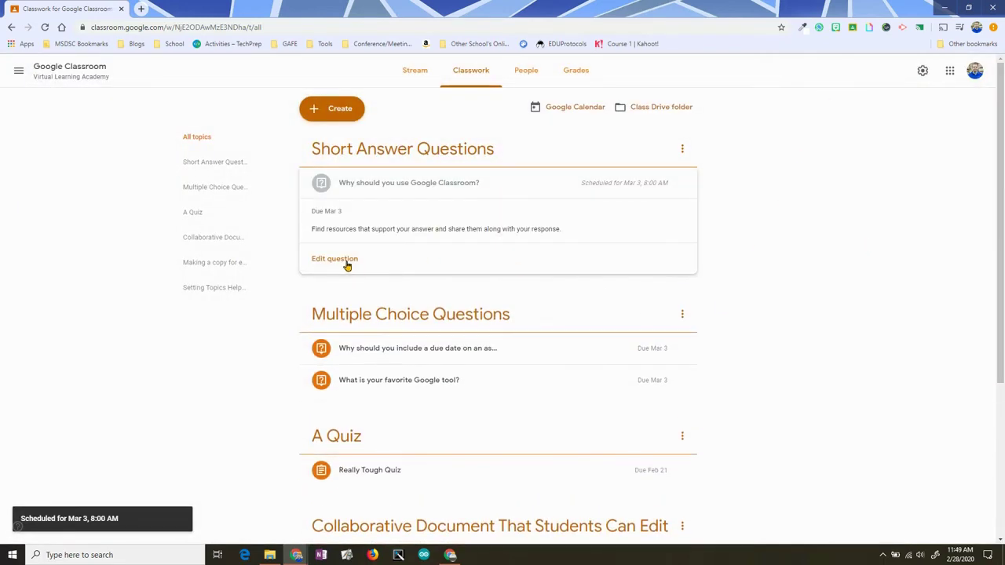
left_click(347, 265)
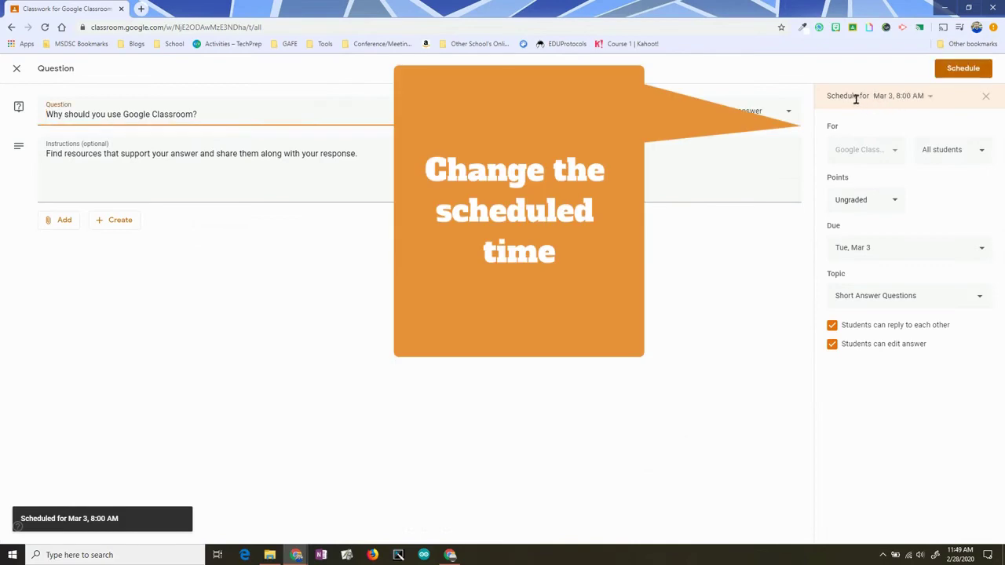
left_click(930, 97)
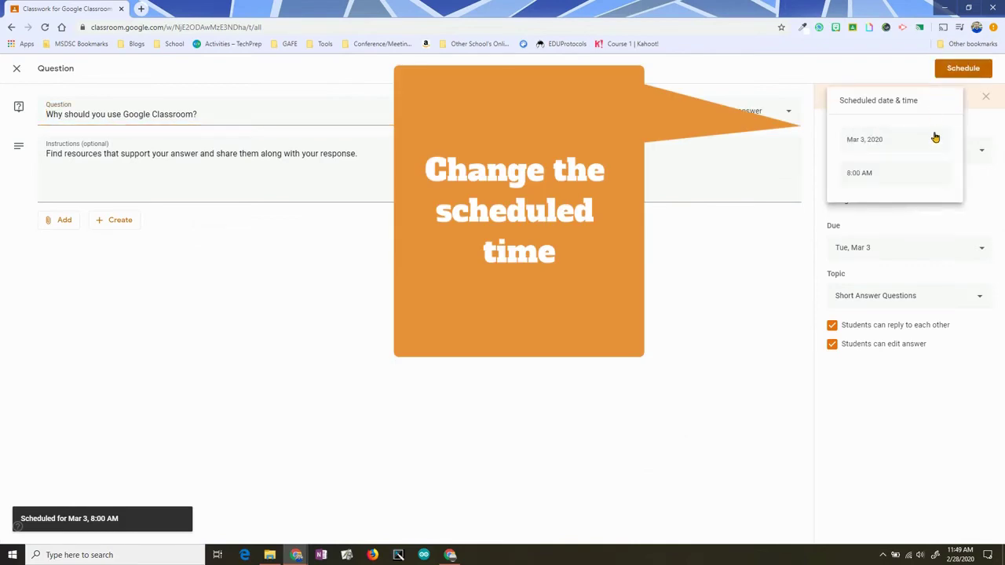
left_click(983, 128)
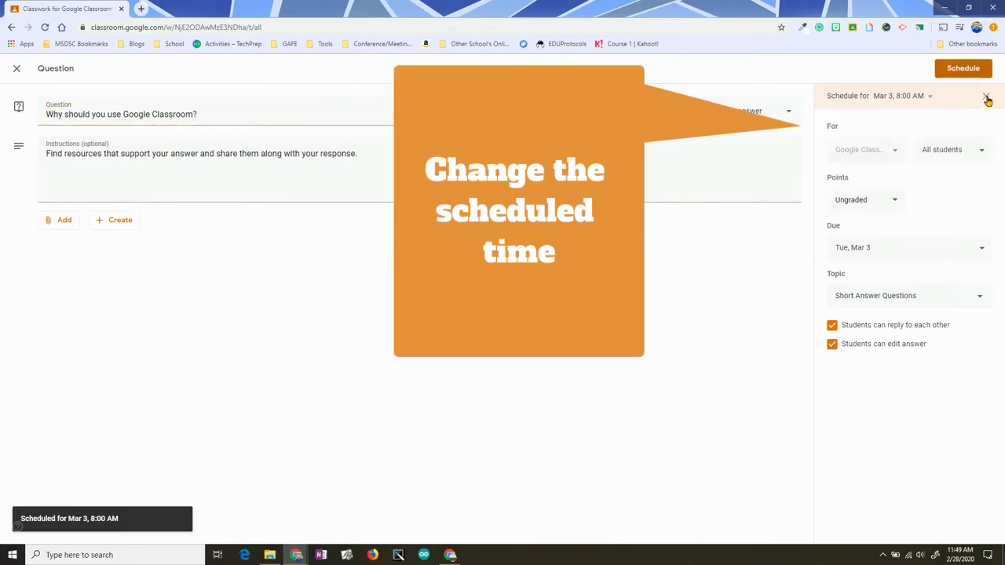
left_click(987, 98)
Post the question and open its full page from the student's Classwork
left_click(955, 69)
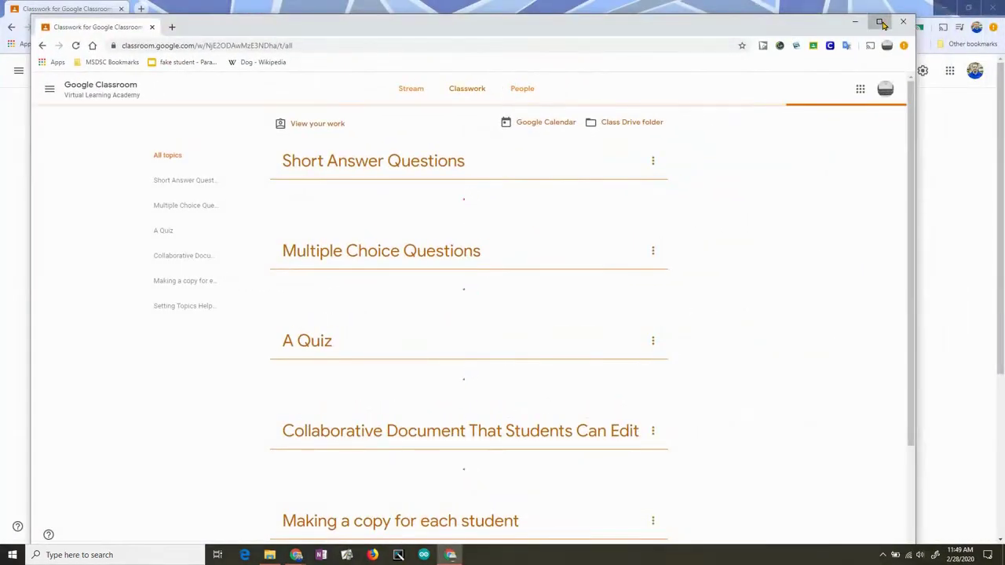
left_click(881, 23)
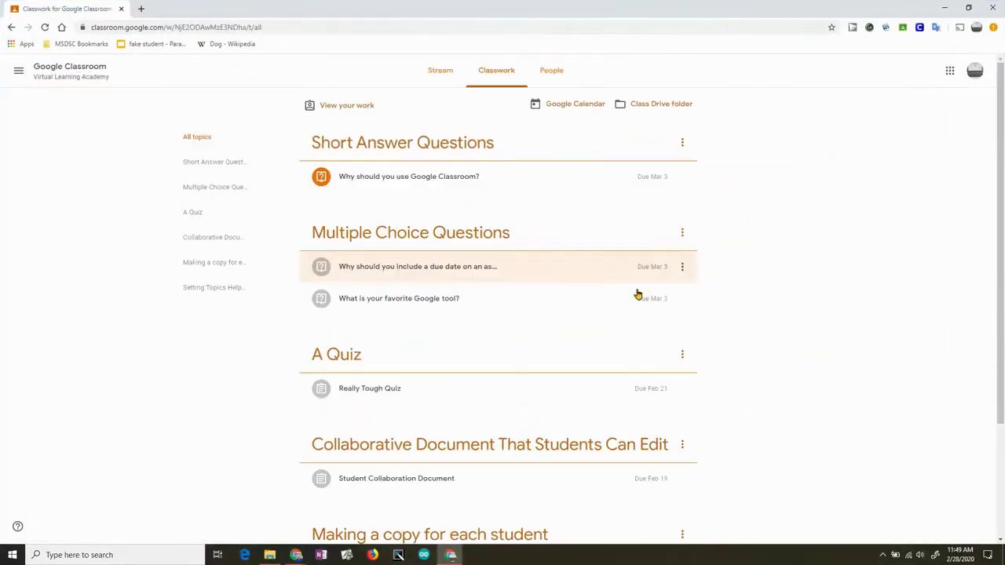
left_click(361, 180)
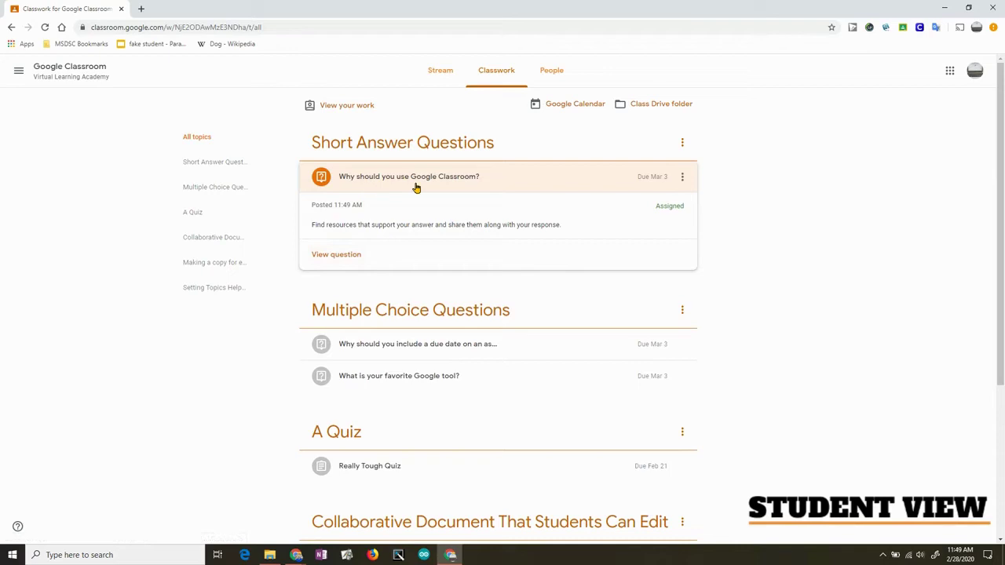
left_click(328, 255)
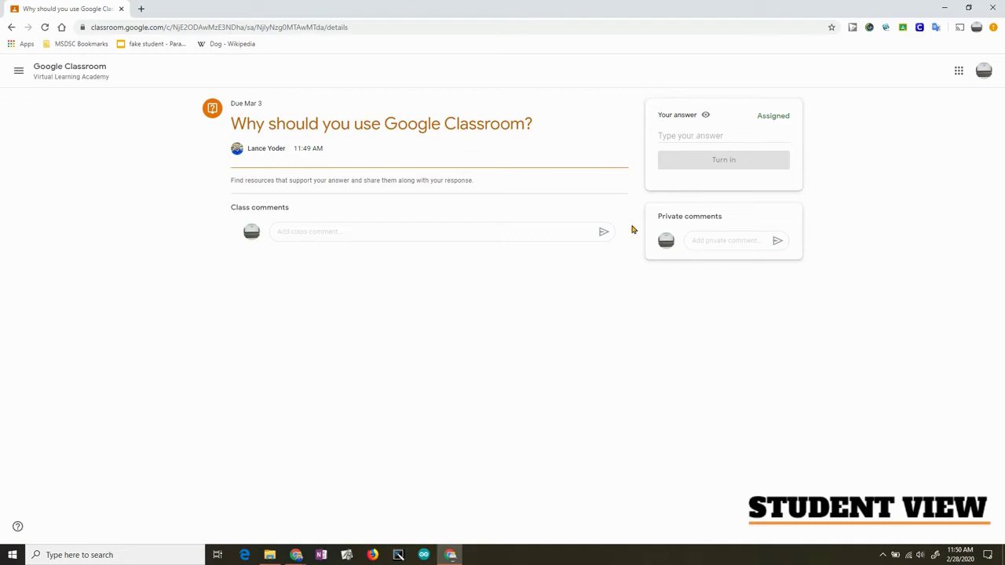
As the student, answer that it's a free option organizing Google Drive, and turn it in
left_click(709, 134)
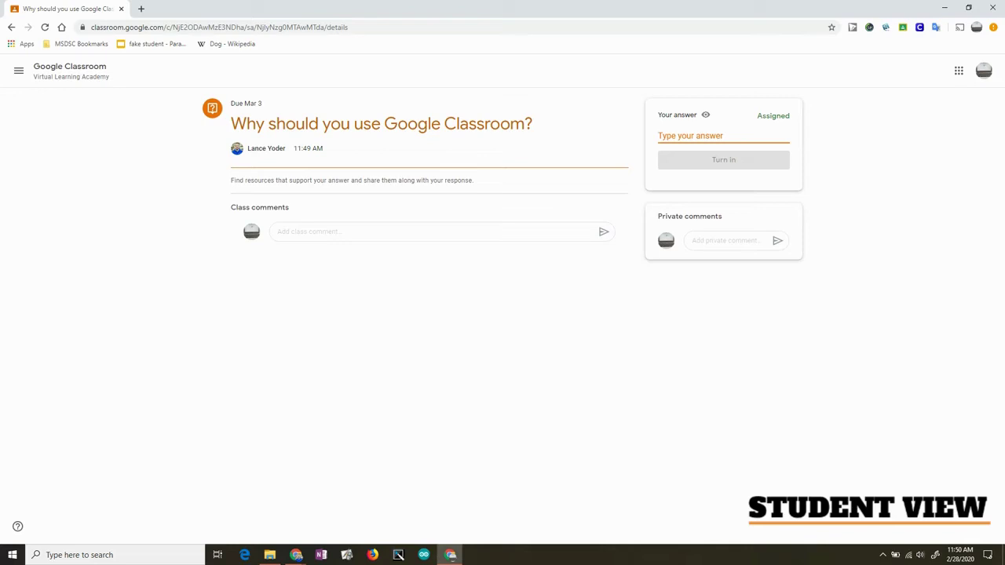
type("Because it is a free option that organizes your Google")
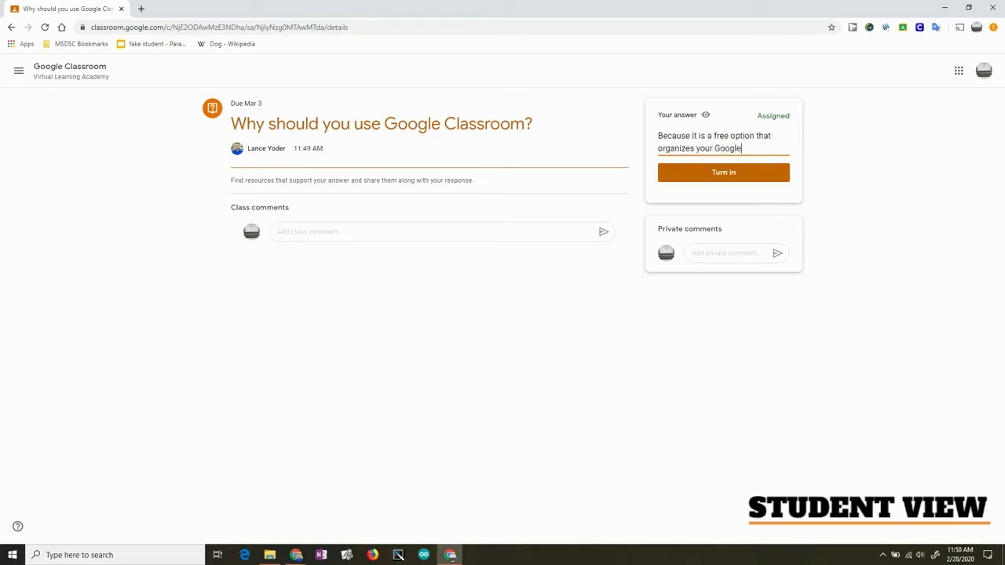
type(" Drive in a Classroom setting. ")
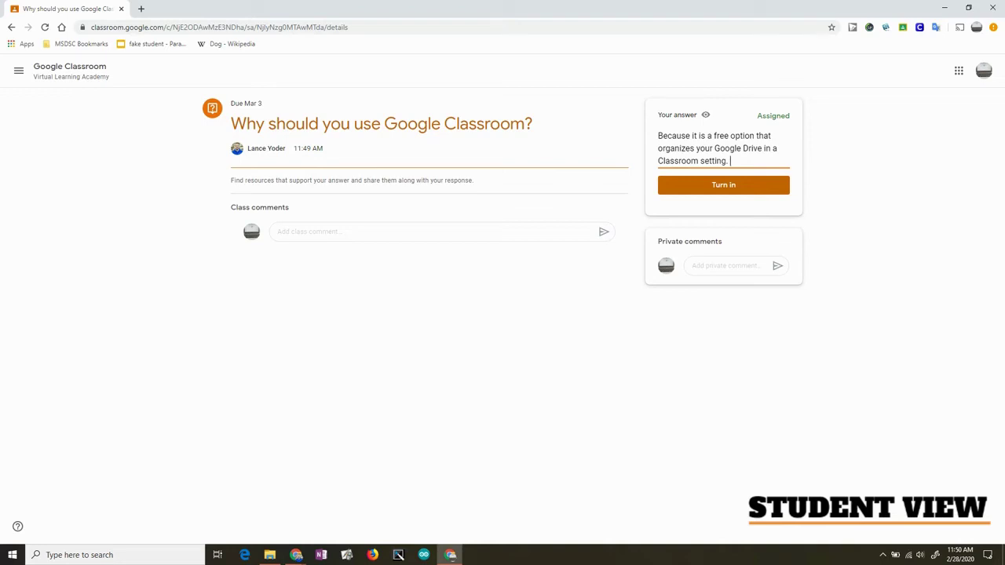
type("http://classroom.google.com")
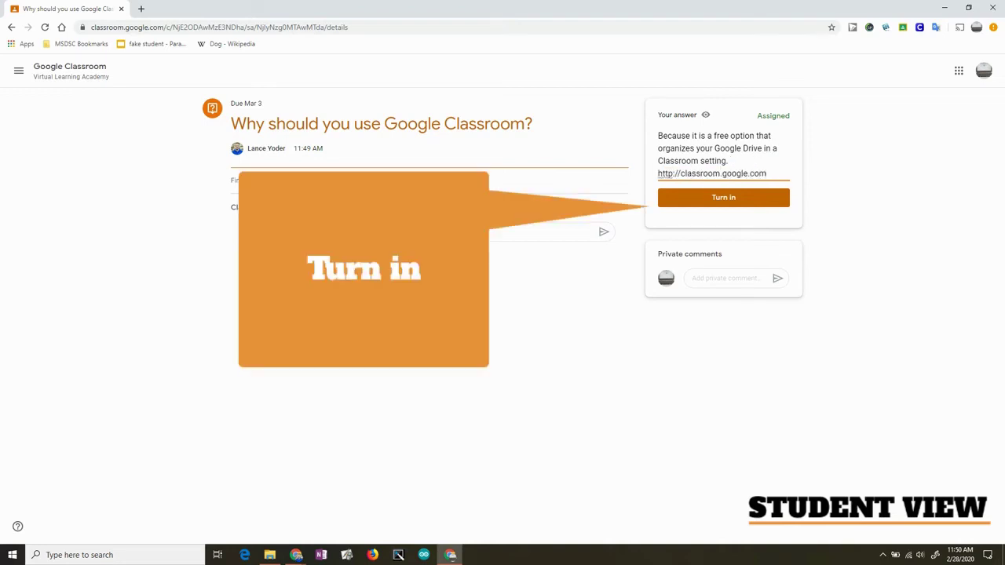
left_click(674, 198)
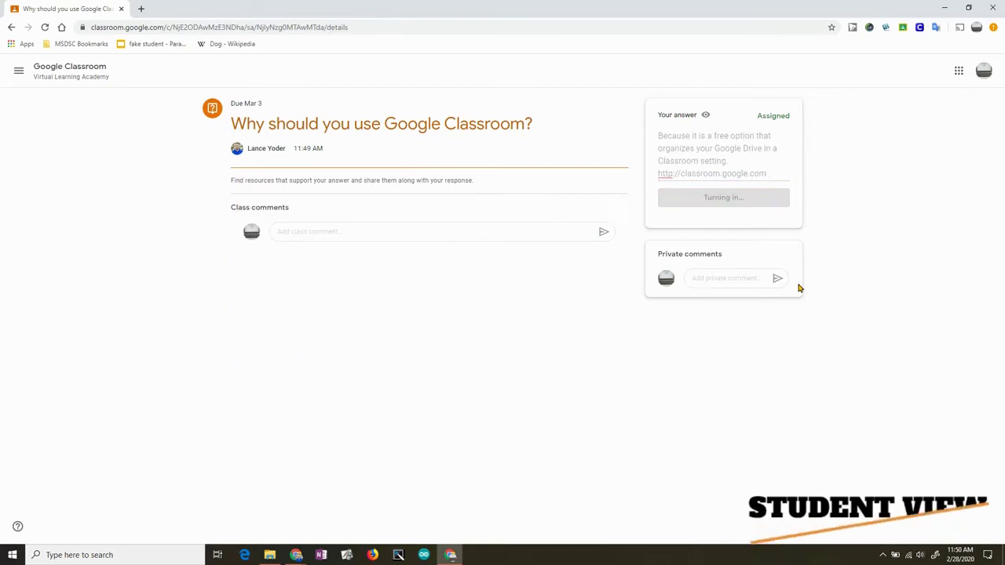
key("alt+Tab")
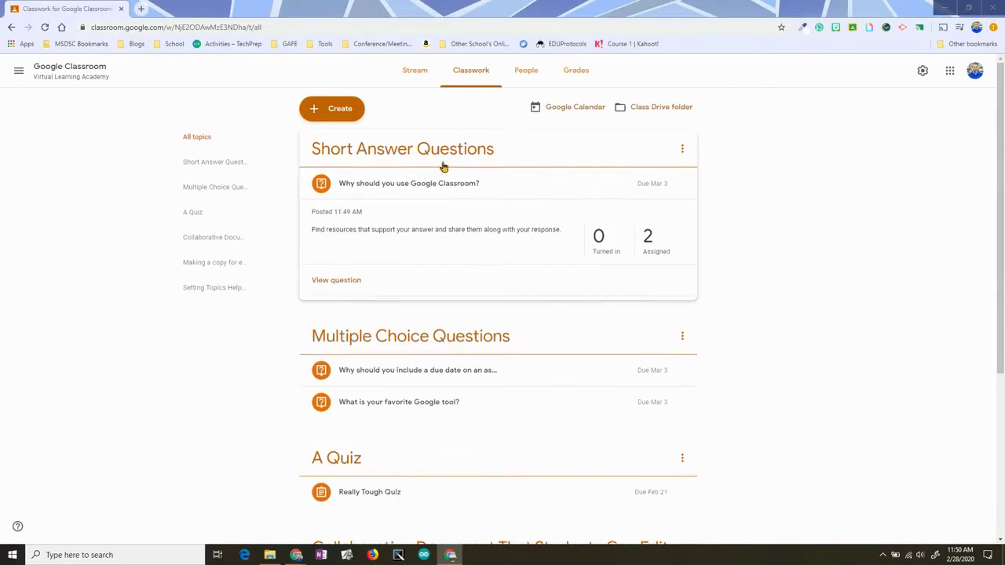
Reply 'That's a good resource, but I need something more specific.' under the student's turned-in answer
left_click(601, 241)
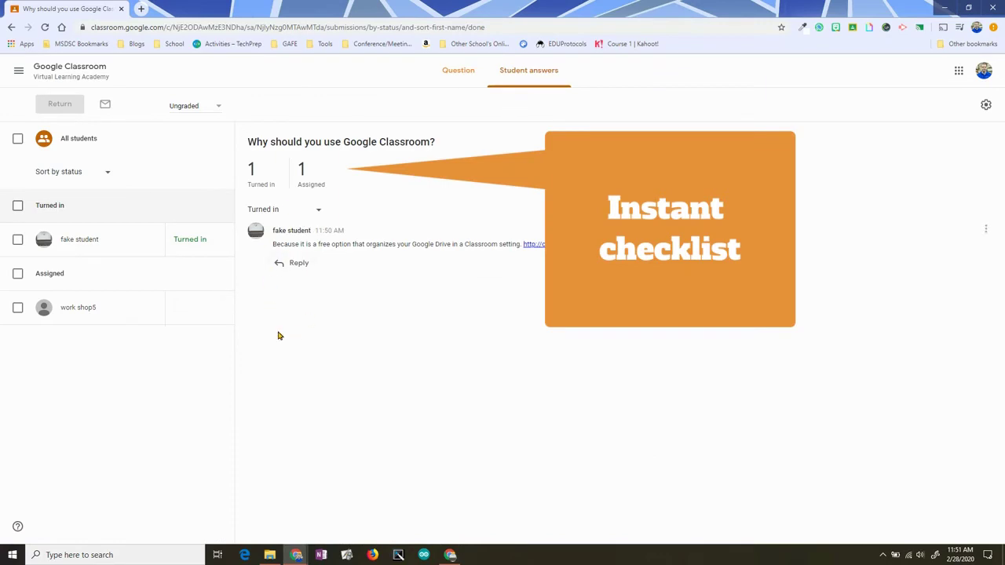
left_click(291, 265)
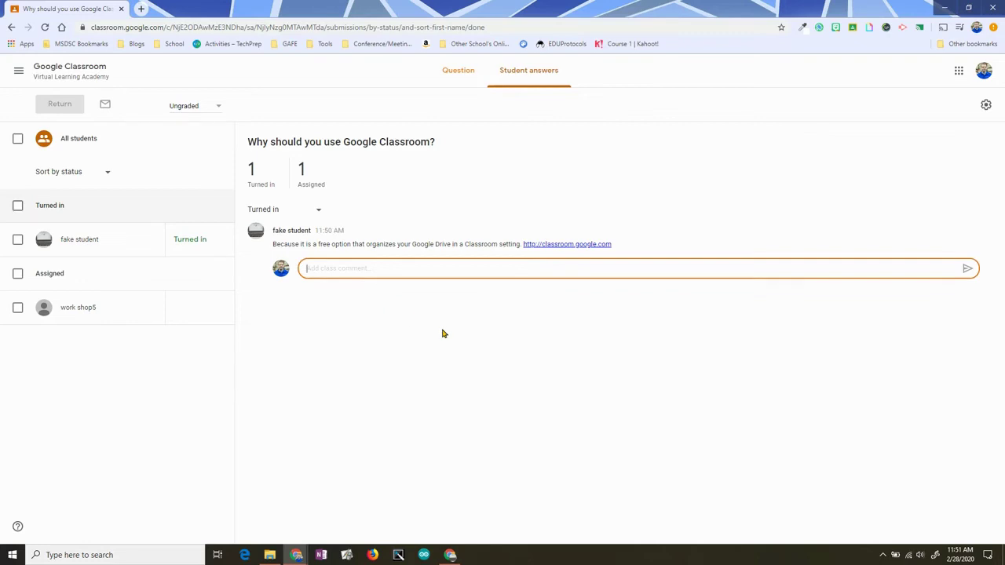
type("That's a good resource, but i need something more specific.")
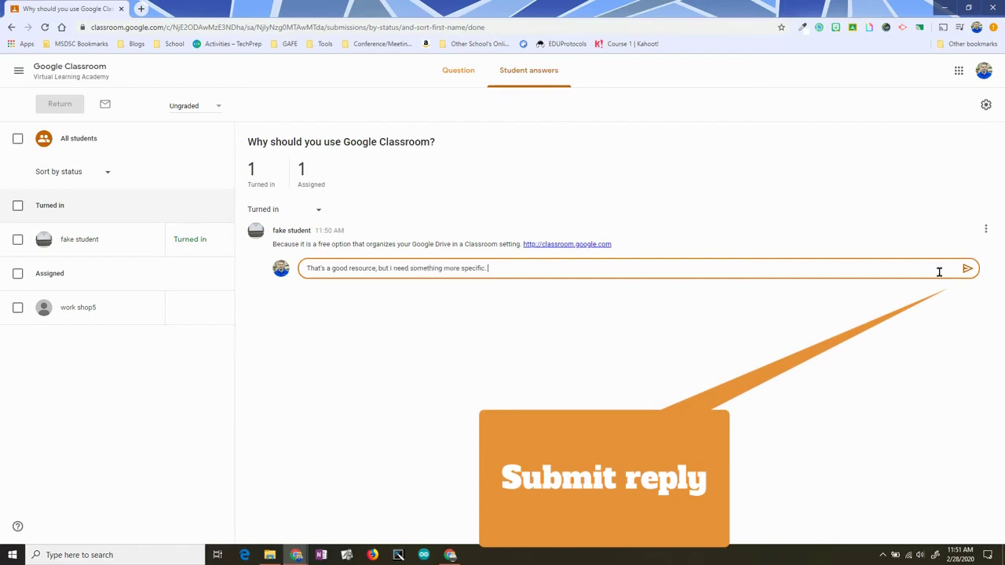
left_click(968, 269)
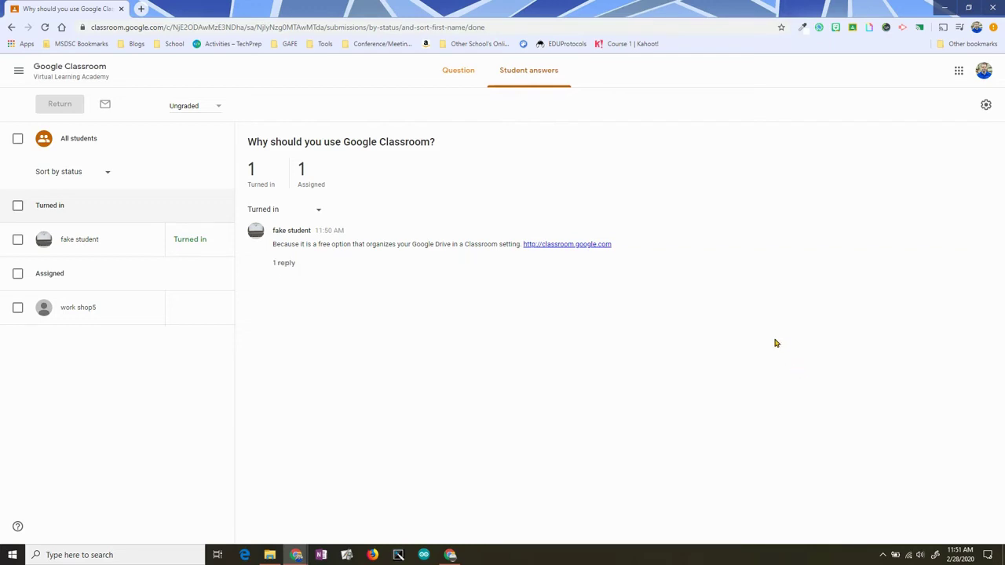
left_click(275, 266)
left_click(286, 264)
key("alt+Tab")
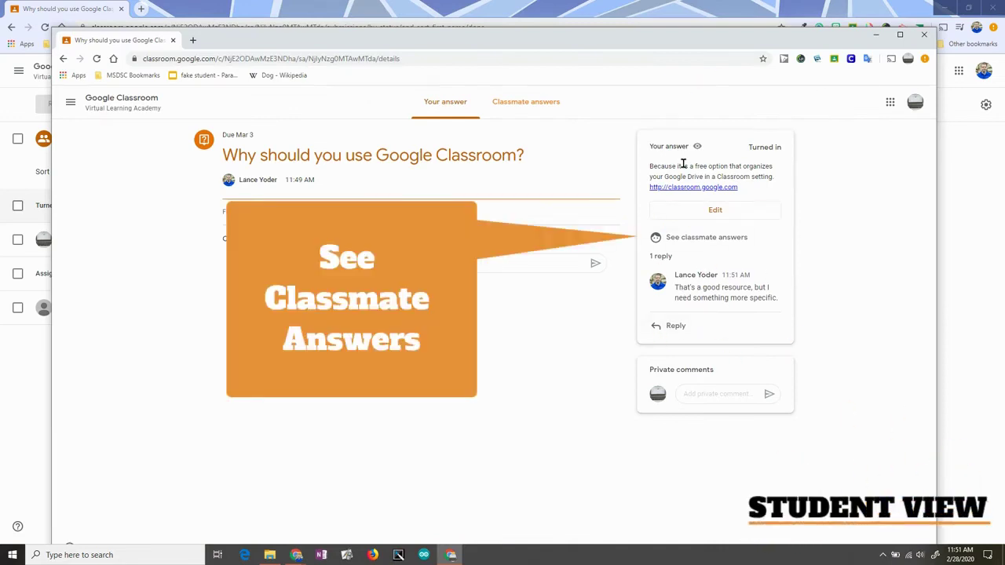
As the student, open the answer thread in Classmate answers and reply 'That's a dumb response!'
left_click(695, 238)
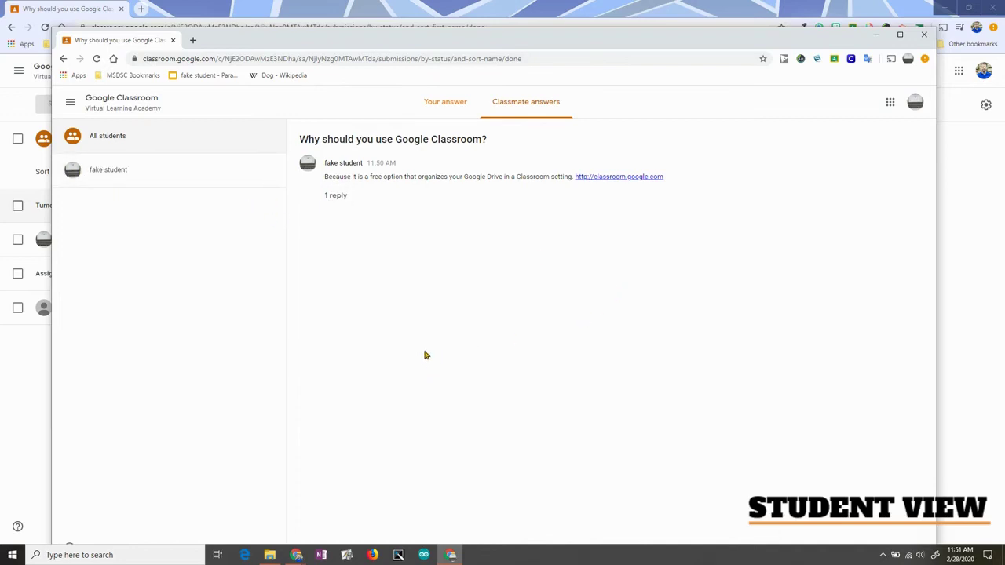
left_click(95, 170)
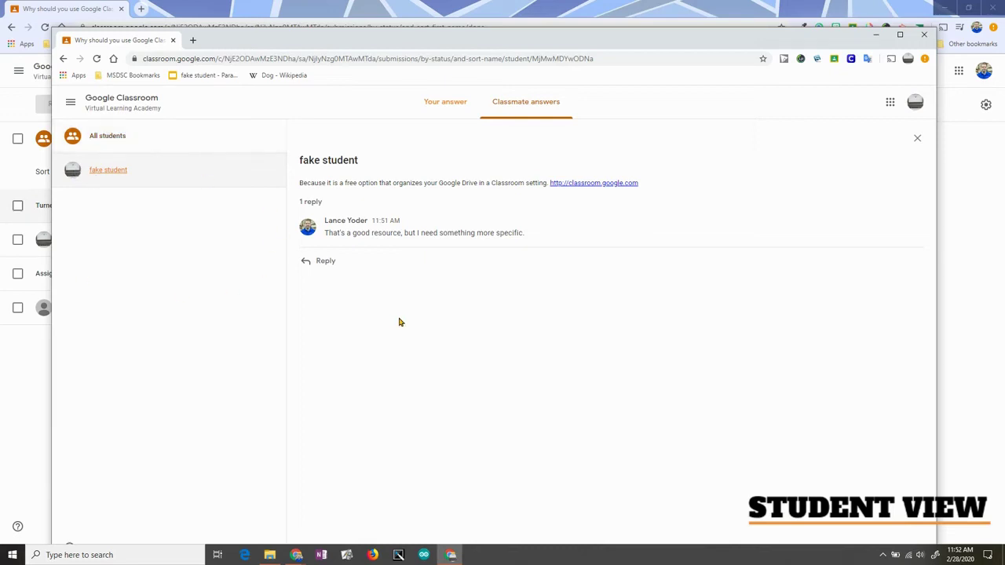
left_click(322, 261)
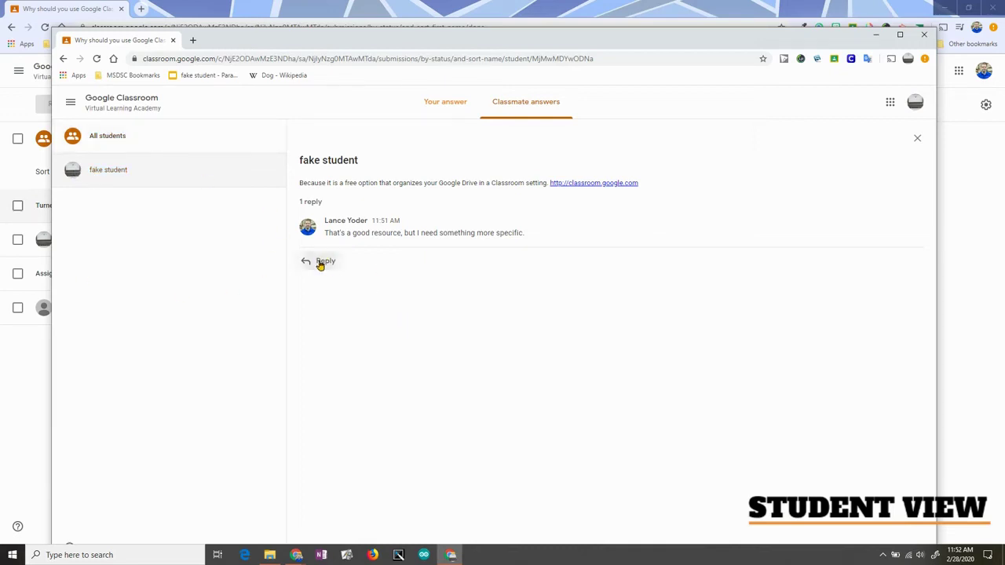
type("That's a dumb response!")
left_click(912, 267)
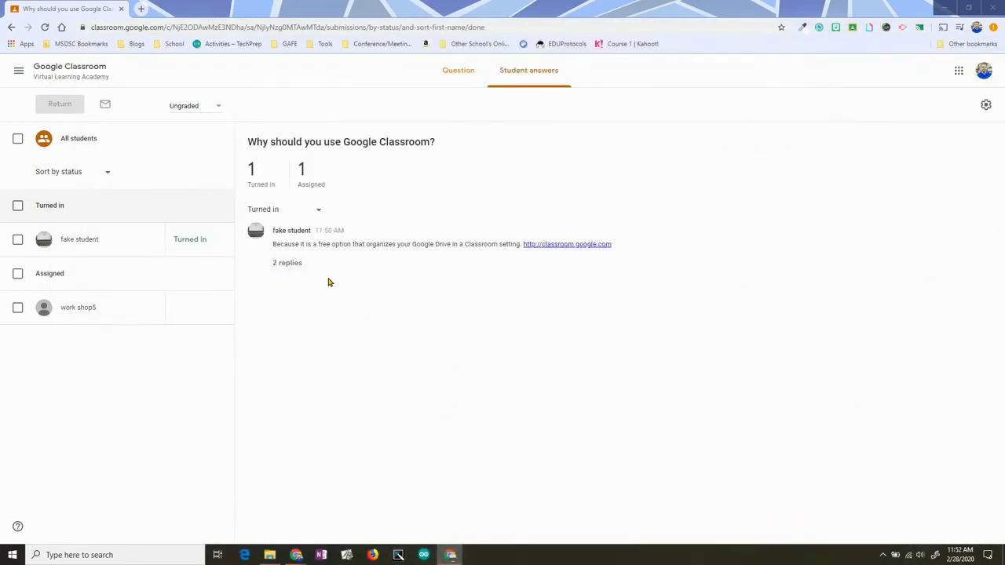
Mute the student from their reply's menu, also deleting the 'That's a dumb response!' comment
left_click(287, 263)
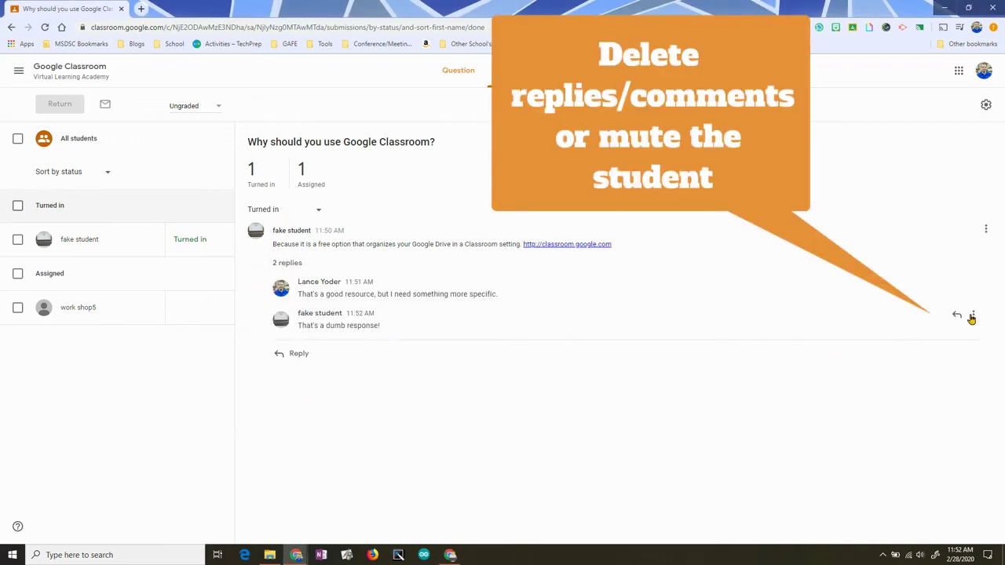
left_click(974, 316)
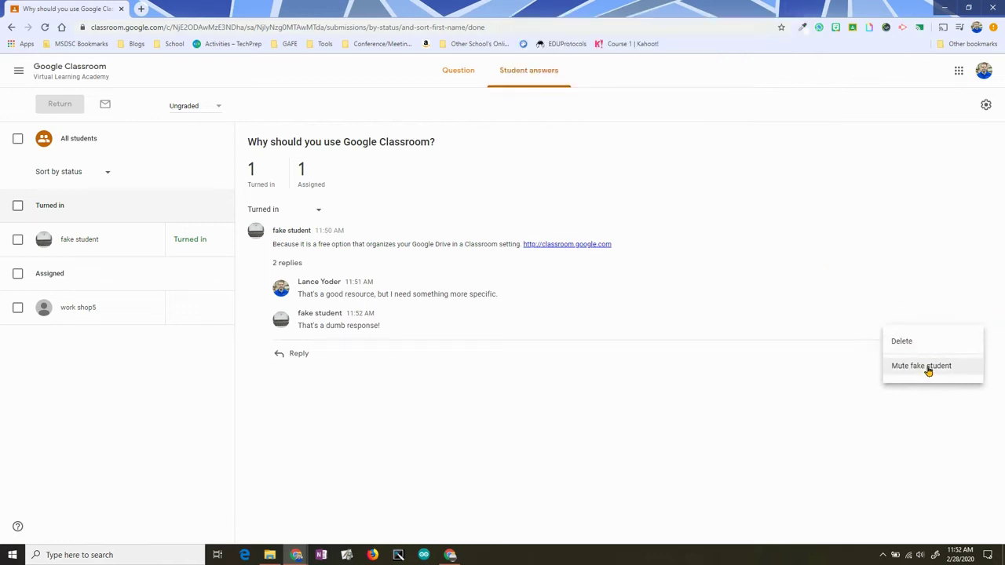
left_click(738, 429)
left_click(974, 315)
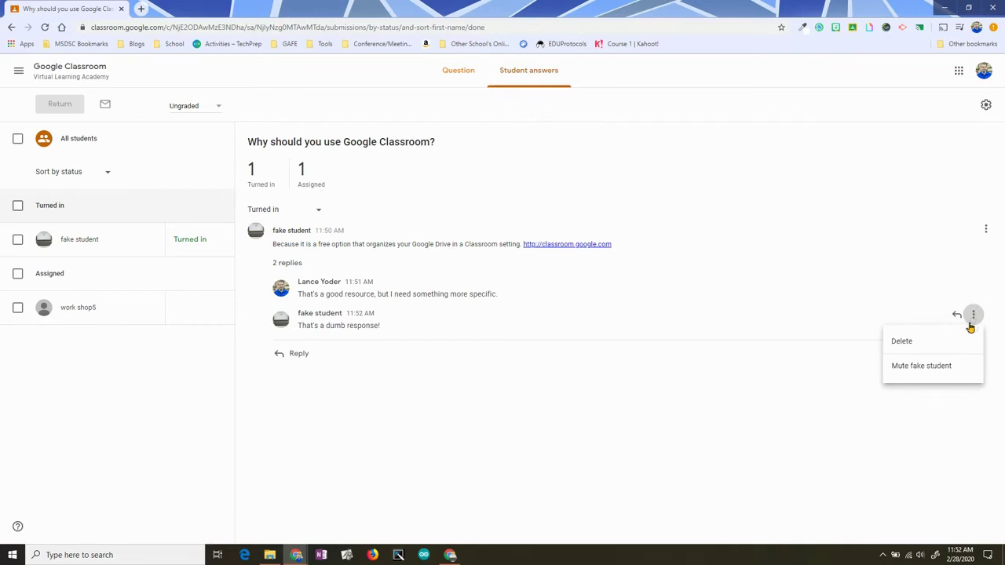
left_click(942, 366)
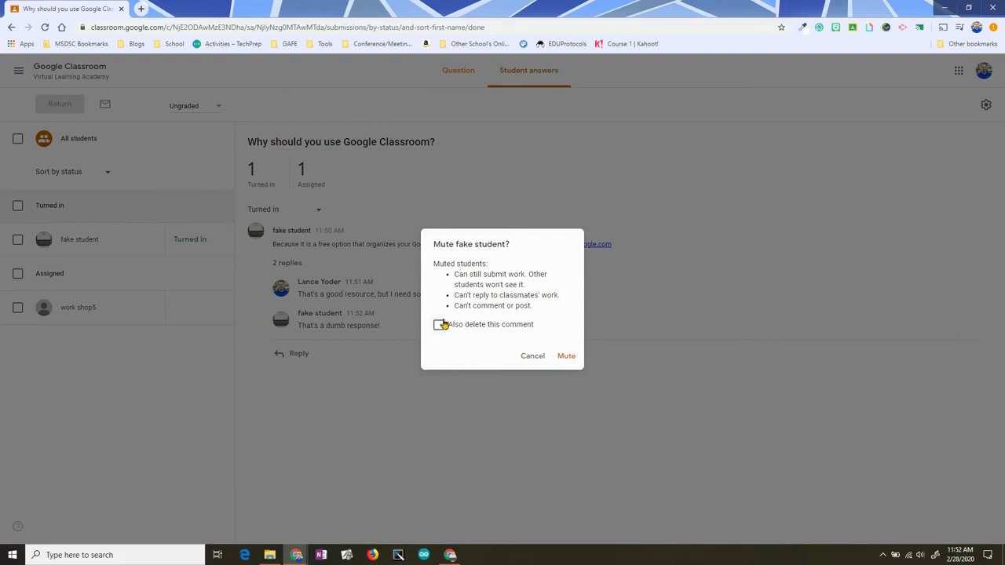
left_click(563, 355)
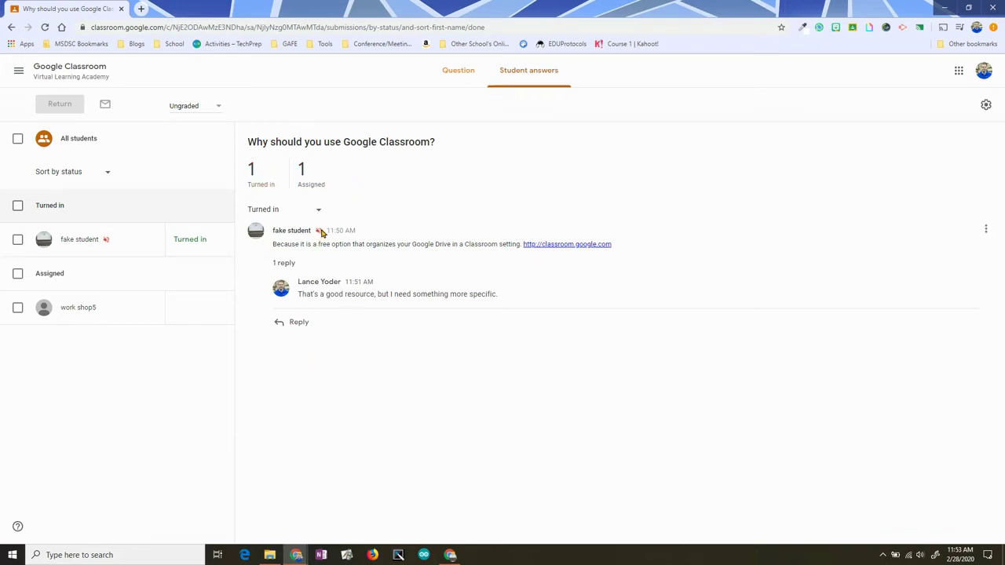
left_click_drag(1004, 99, 269, 47)
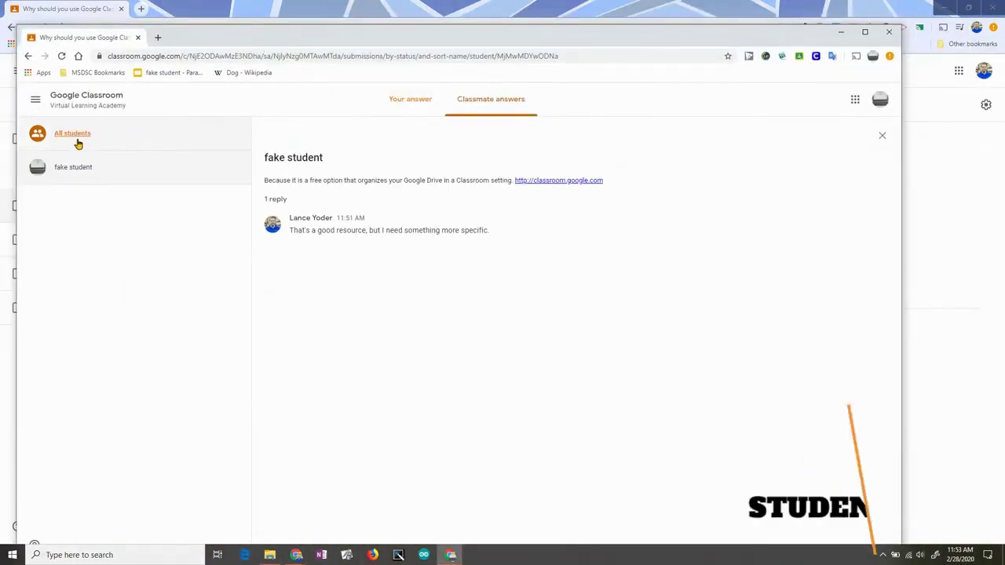
Reopen 'Why should you use Google Classroom?' and unmute the student from their answer's menu
left_click(83, 102)
left_click(468, 110)
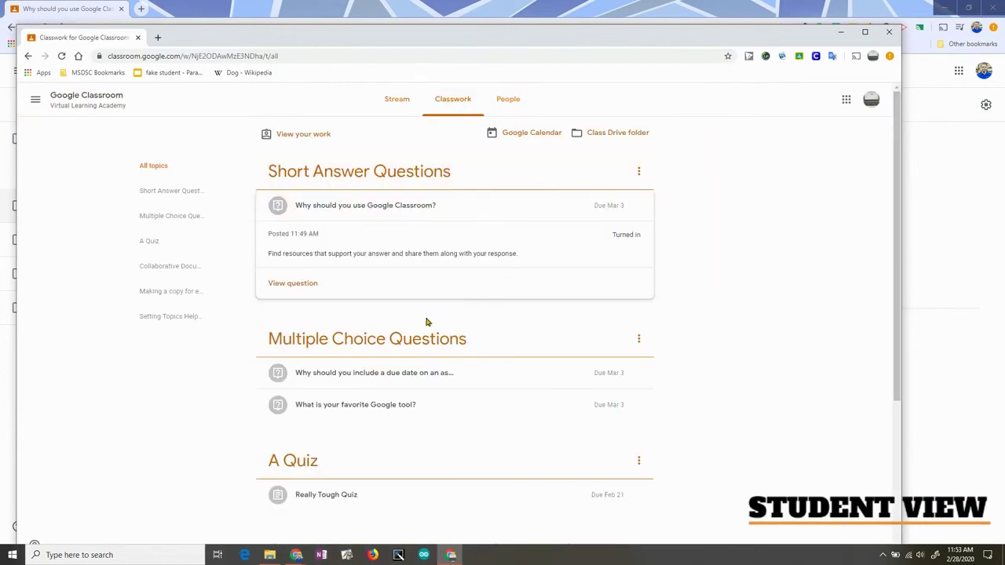
left_click(292, 284)
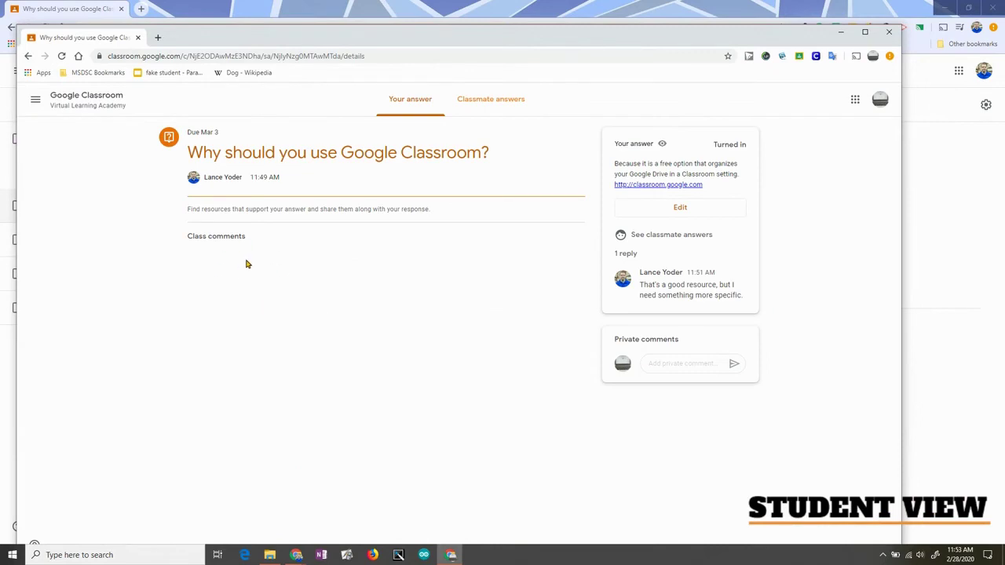
left_click(663, 363)
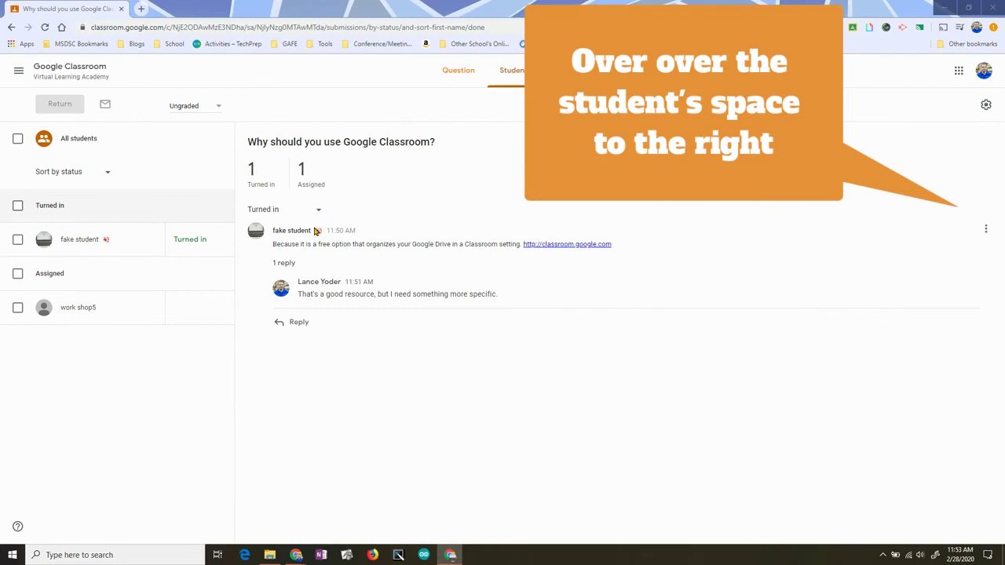
left_click(987, 229)
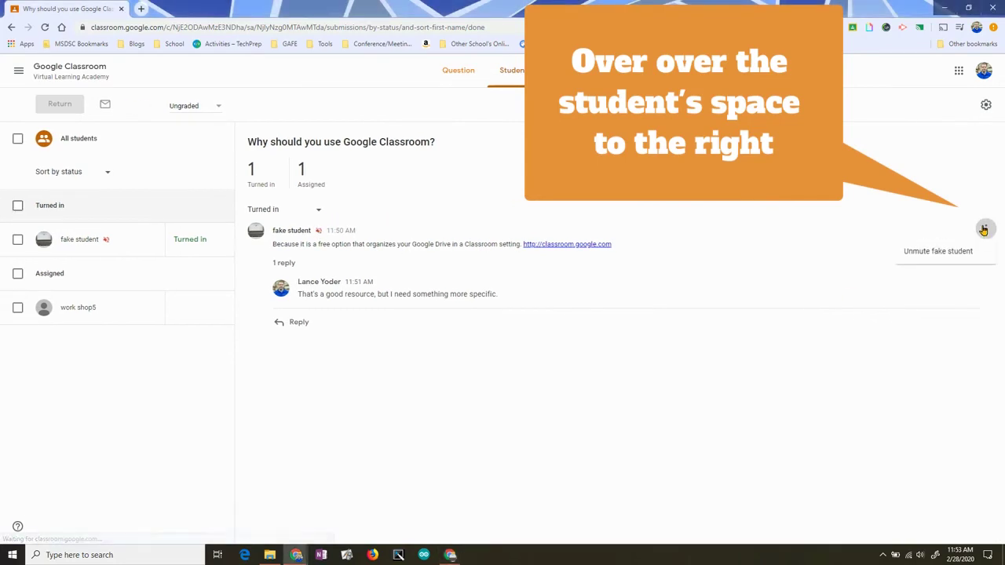
left_click(935, 253)
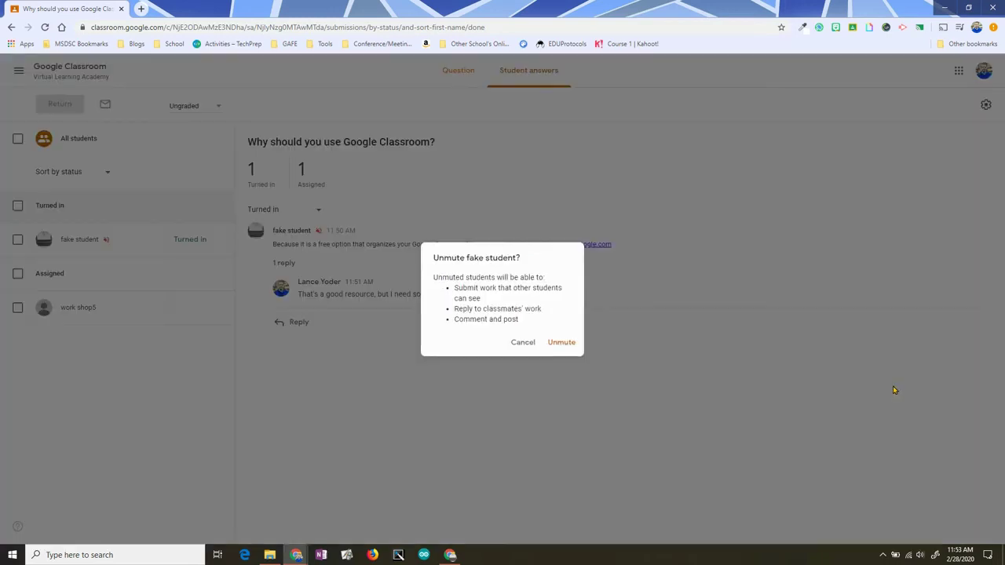
left_click(567, 345)
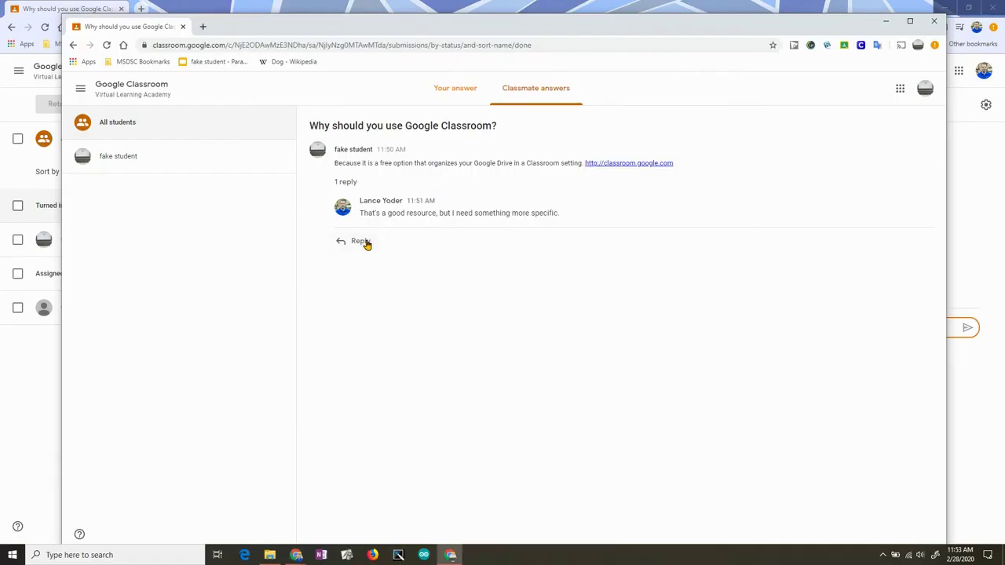
As the student, post 'I will do better next time!' addressed to the teacher
left_click(364, 244)
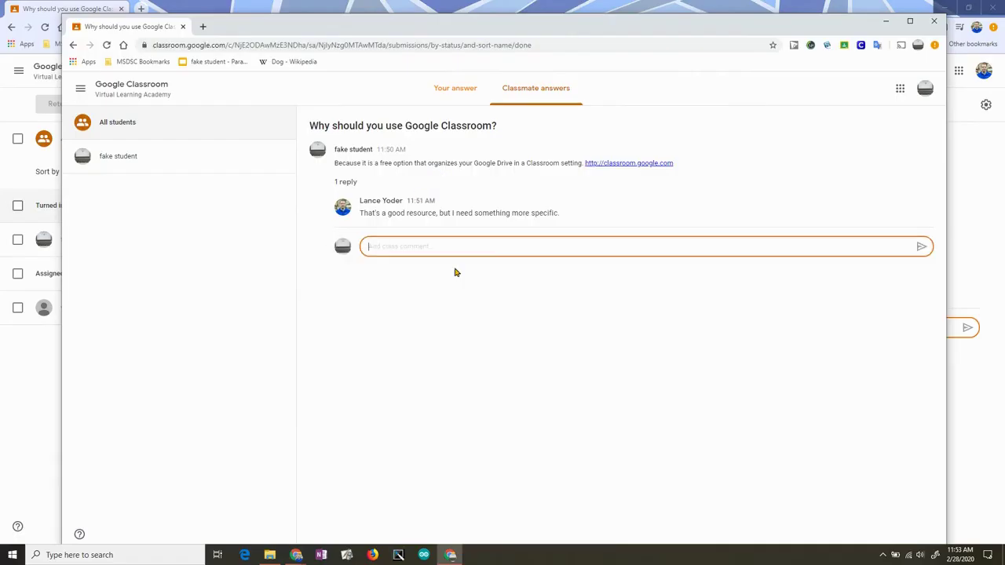
type("Okay, I'll do better next time.")
left_click(812, 295)
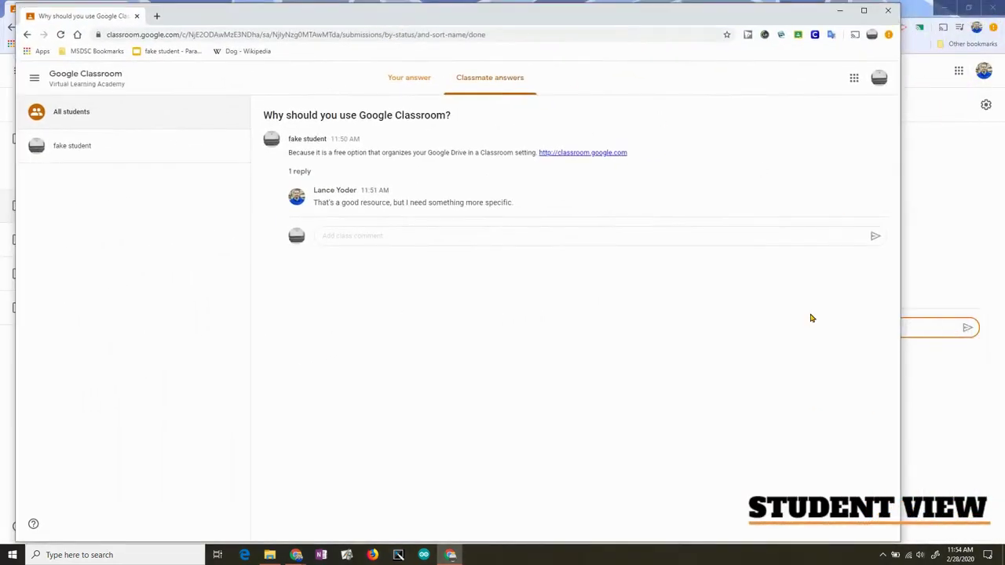
left_click(363, 238)
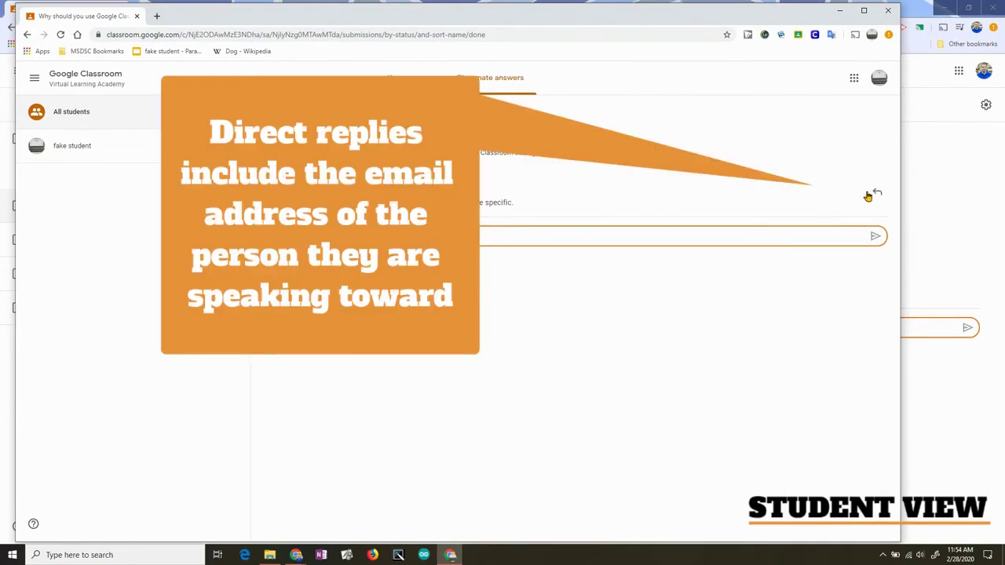
left_click(877, 194)
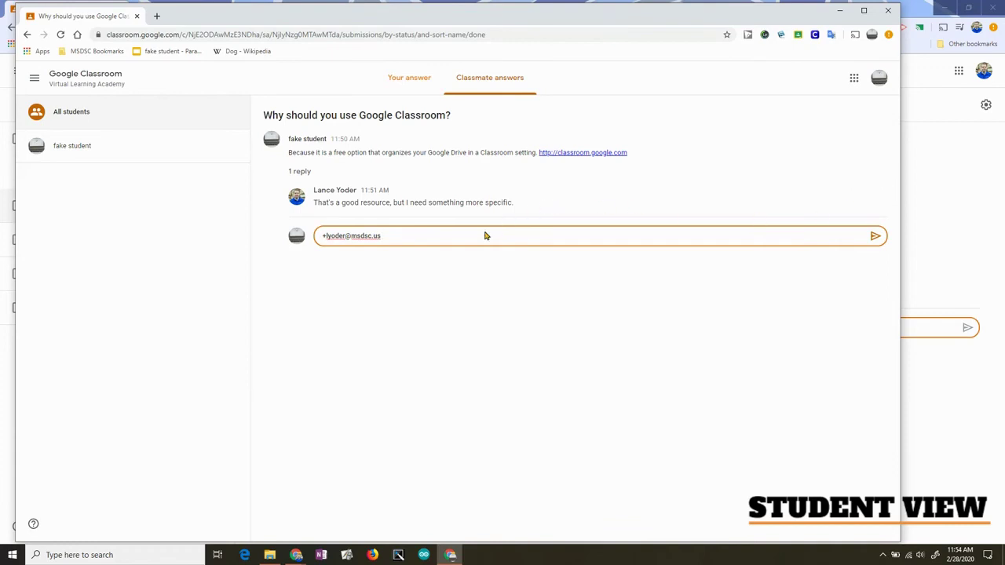
type("I will do better next time!")
left_click(875, 236)
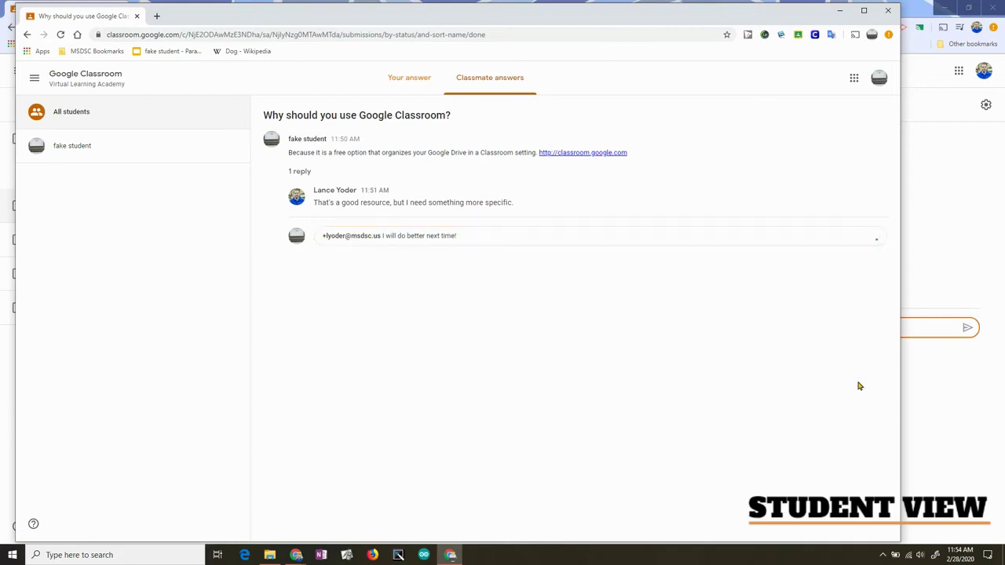
Bring the teacher's window back into view and return to the class Stream
key("alt+Tab")
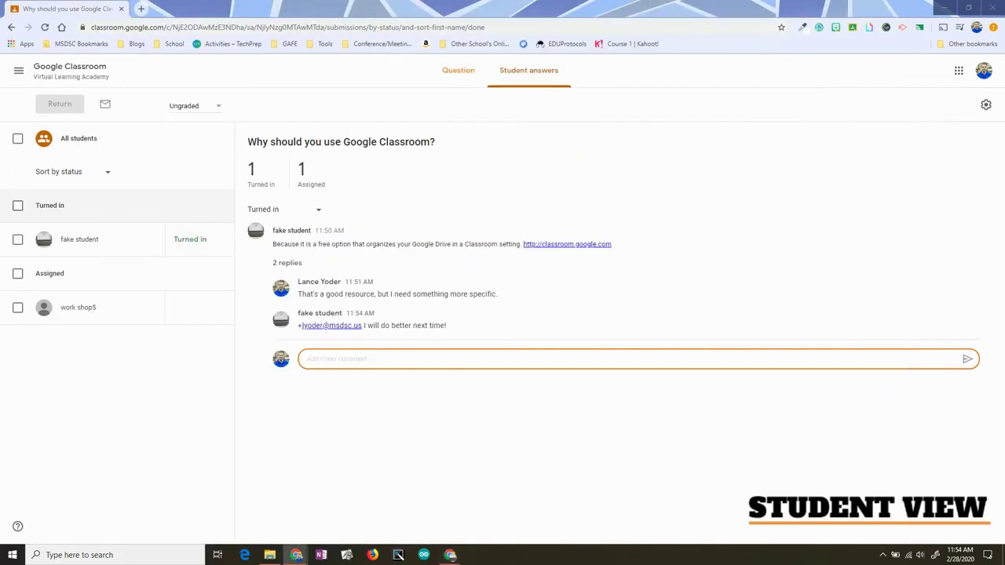
key("alt+Tab")
left_click_drag(846, 99, 507, 49)
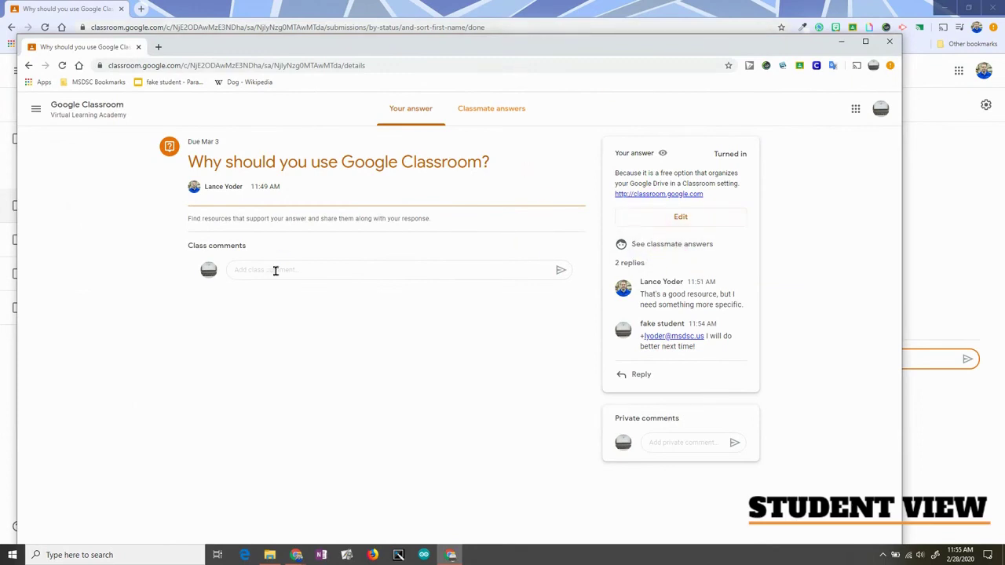
left_click_drag(449, 52, 1004, 79)
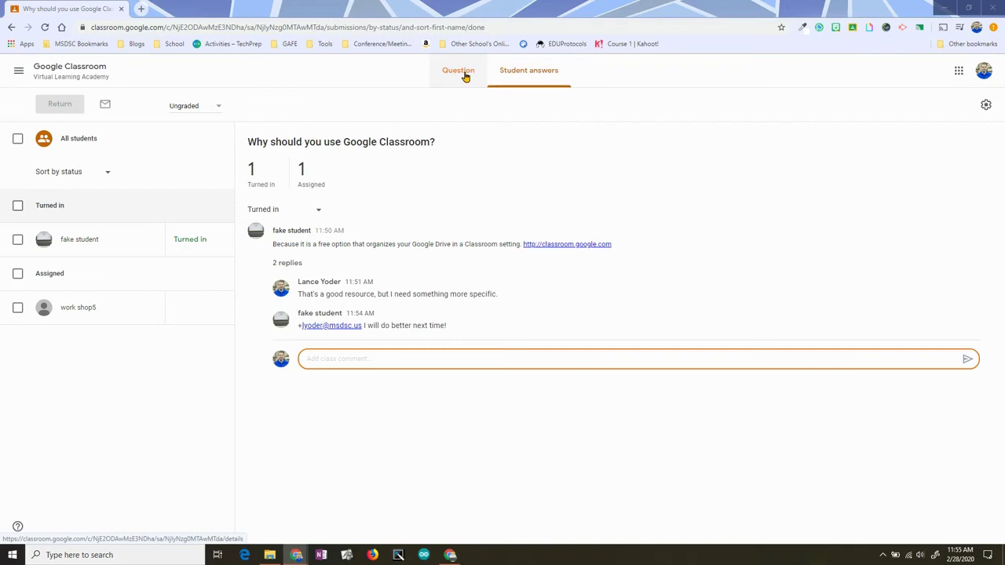
left_click(69, 68)
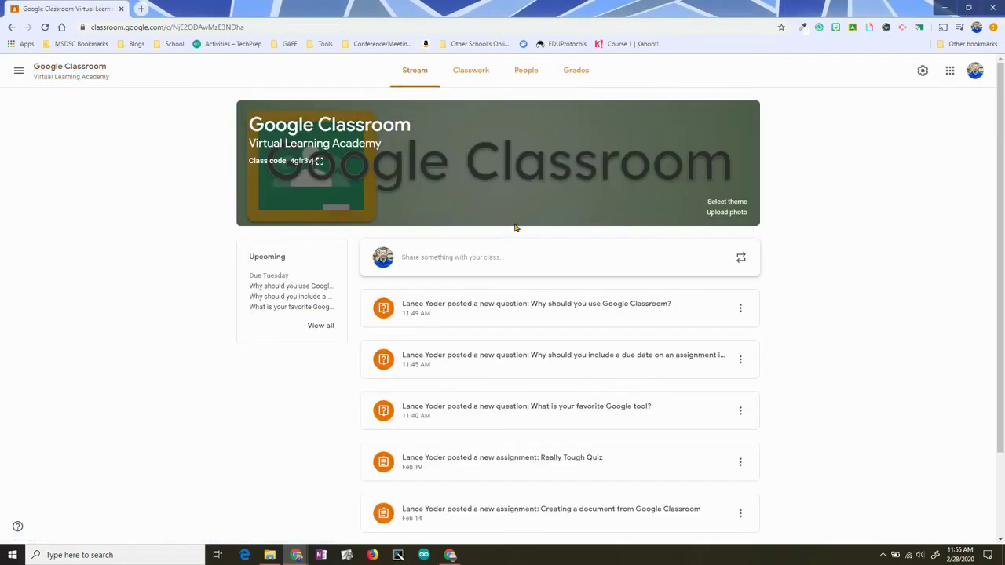
Start a new question asking what students have learned about Google Classroom
left_click(471, 70)
left_click(348, 116)
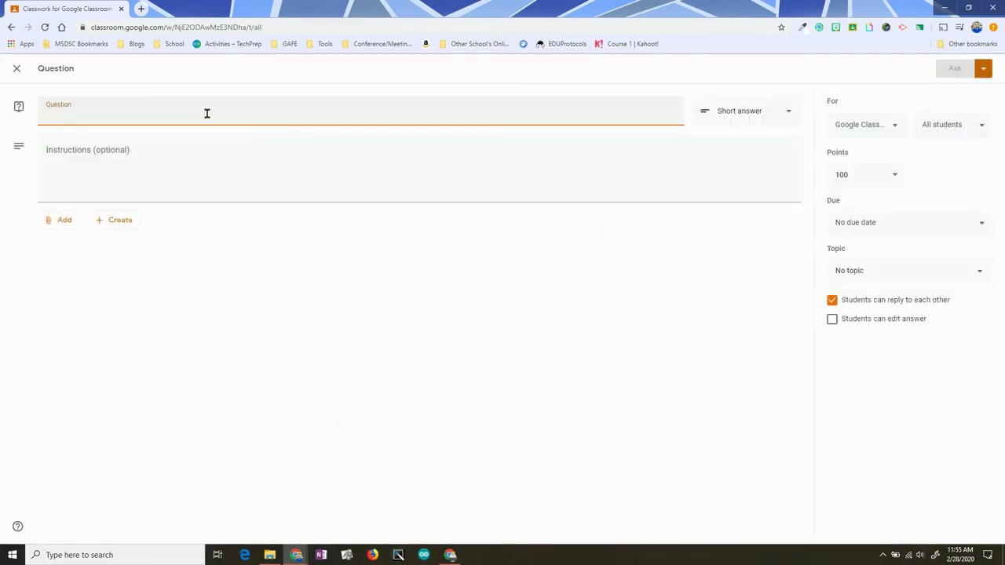
type("What have you learned about Google Classroom that you did not know")
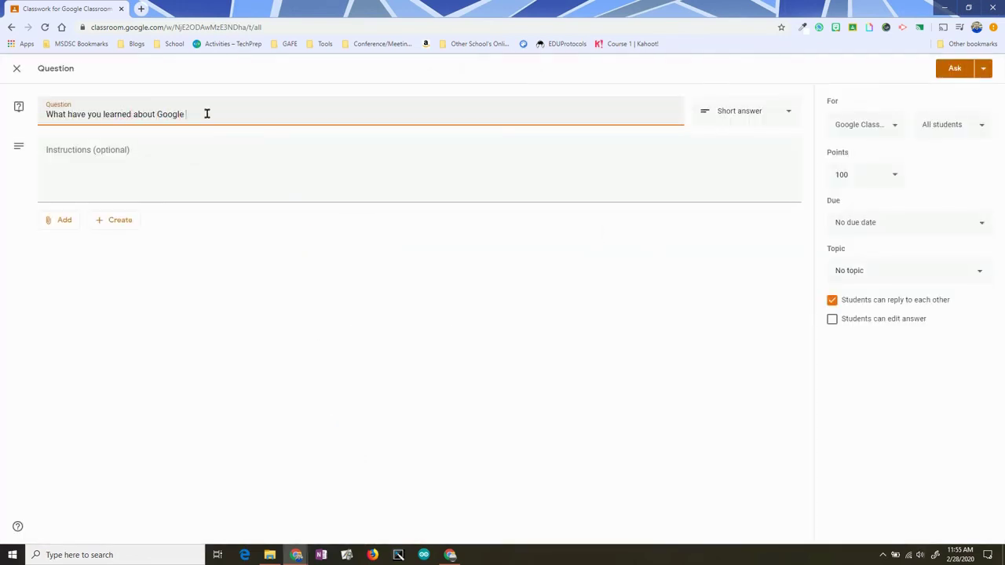
key("BackSpace")
key("BackSpace")
key("BackSpace")
key("BackSpace")
key("BackSpace")
key("BackSpace")
key("BackSpace")
key("BackSpace")
key("BackSpace")
key("BackSpace")
key("BackSpace")
key("BackSpace")
type("are excited to use?")
key("Tab")
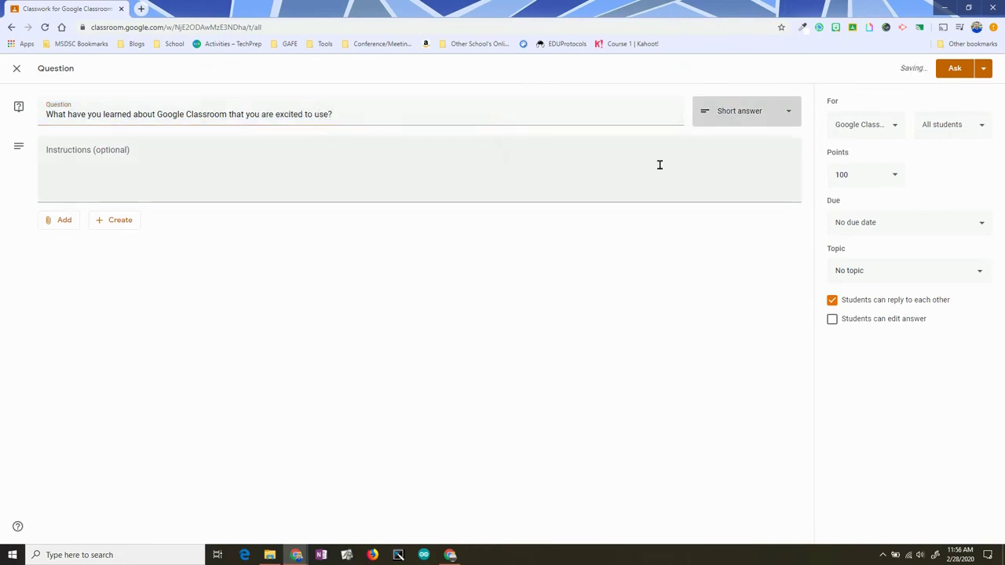
Add instructions: 5 points, complete sentences, correct spelling and punctuation, no editing responses
left_click(210, 157)
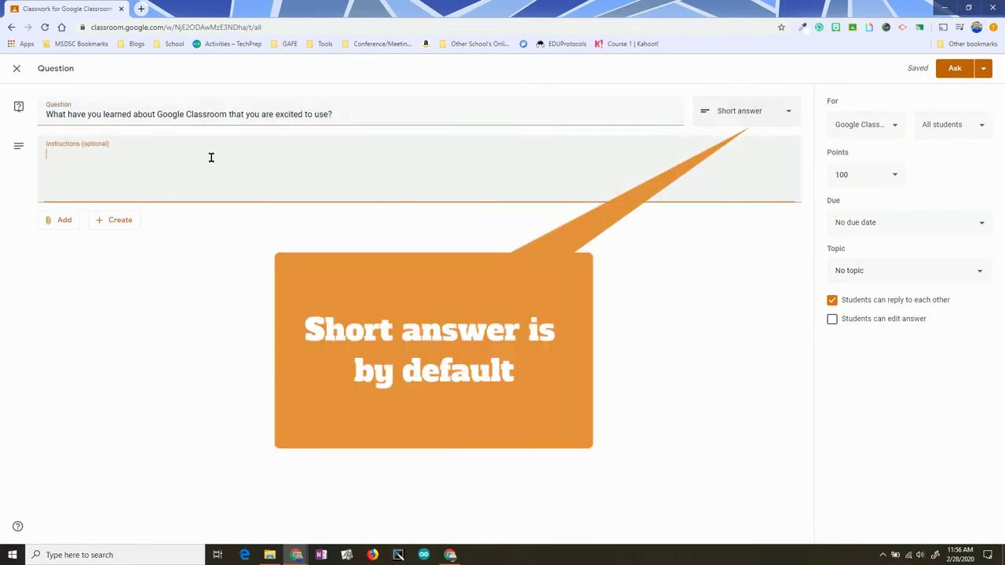
type("You will receive 5 points for your response. Please use complete sentences and")
key("BackSpace")
key("BackSpace")
key("BackSpace")
key("BackSpace")
type(", check spelling, and use correct punctuation. You will not be able to edit your responsese")
key("BackSpace")
key("BackSpace")
type(".")
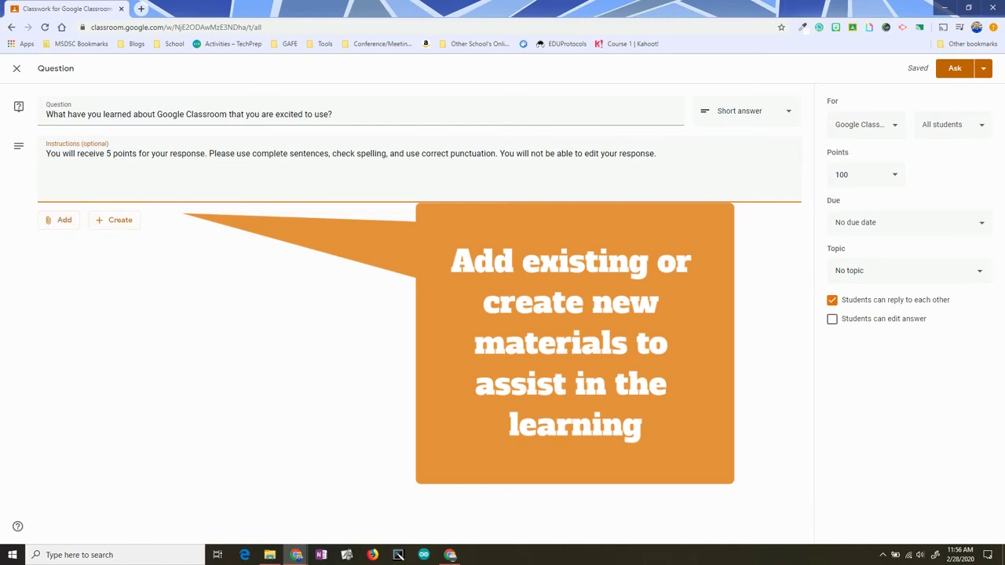
Set 5 points, due Tue, Mar 3, topic Short Answer Questions, no student replies, and post
left_click(869, 172)
type("5")
left_click(864, 124)
left_click(903, 222)
left_click(888, 307)
left_click(903, 270)
left_click(887, 455)
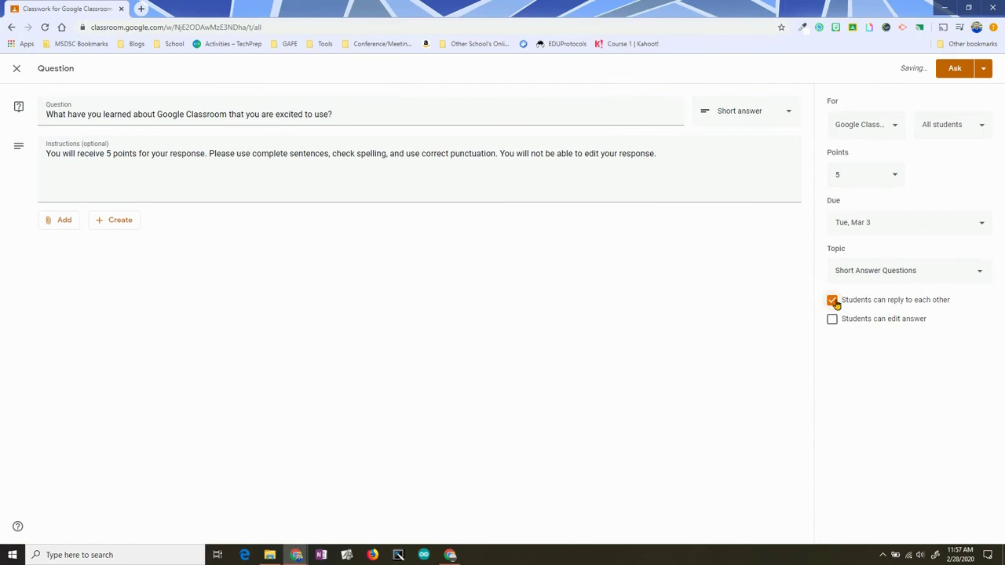
left_click(832, 301)
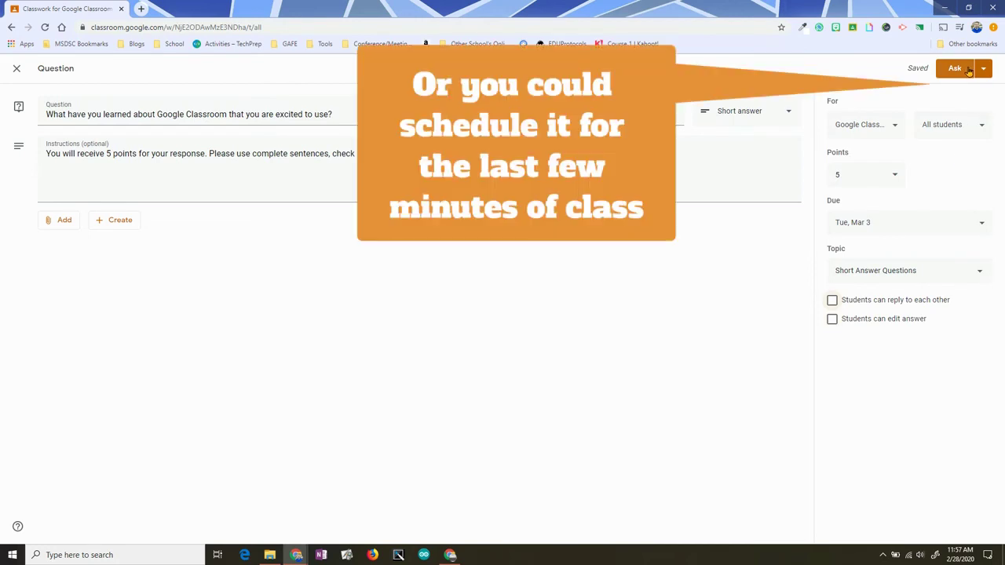
left_click(955, 68)
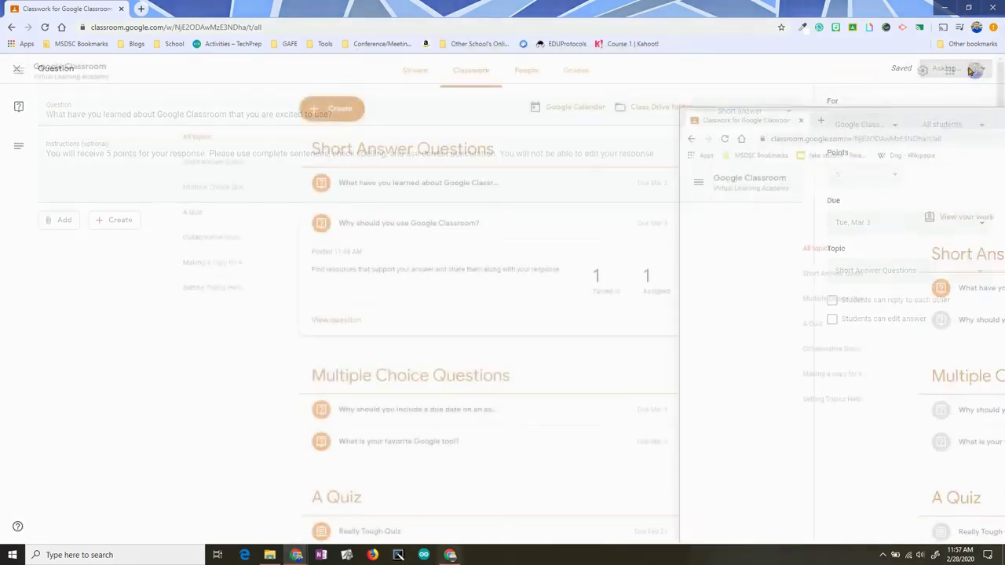
Maximize the student's window and open the new exit-ticket question's page
left_click_drag(763, 39, 717, 33)
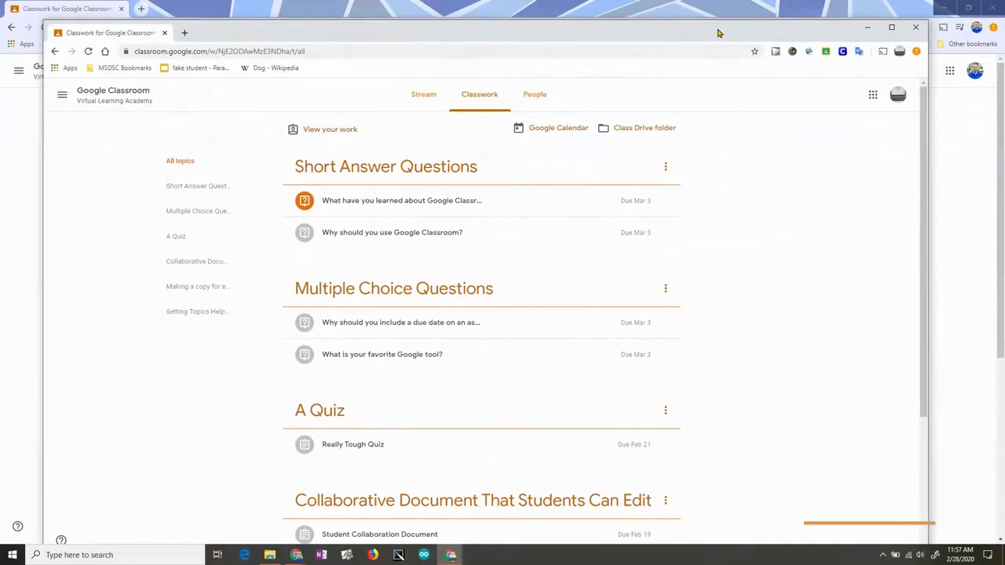
left_click(891, 26)
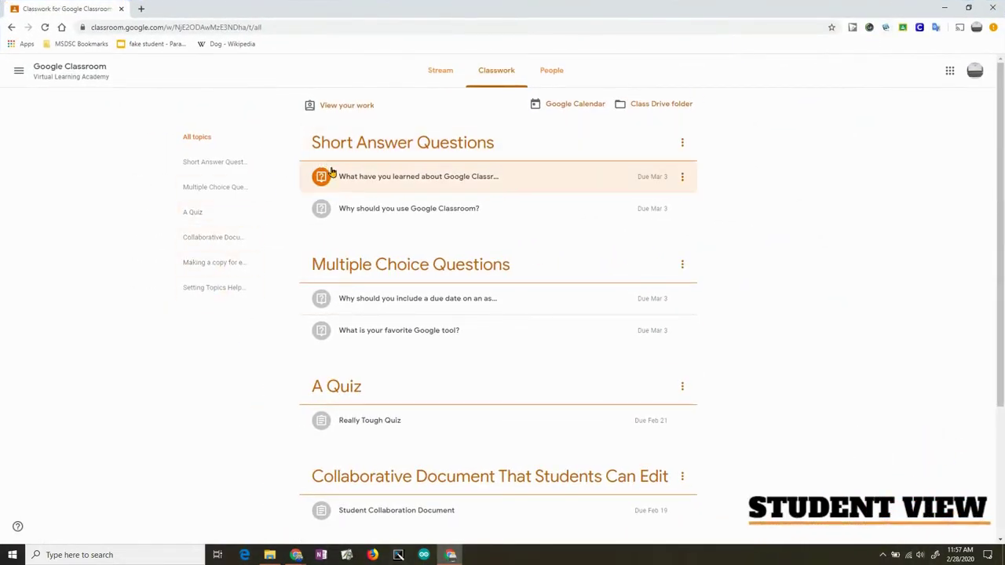
left_click(420, 176)
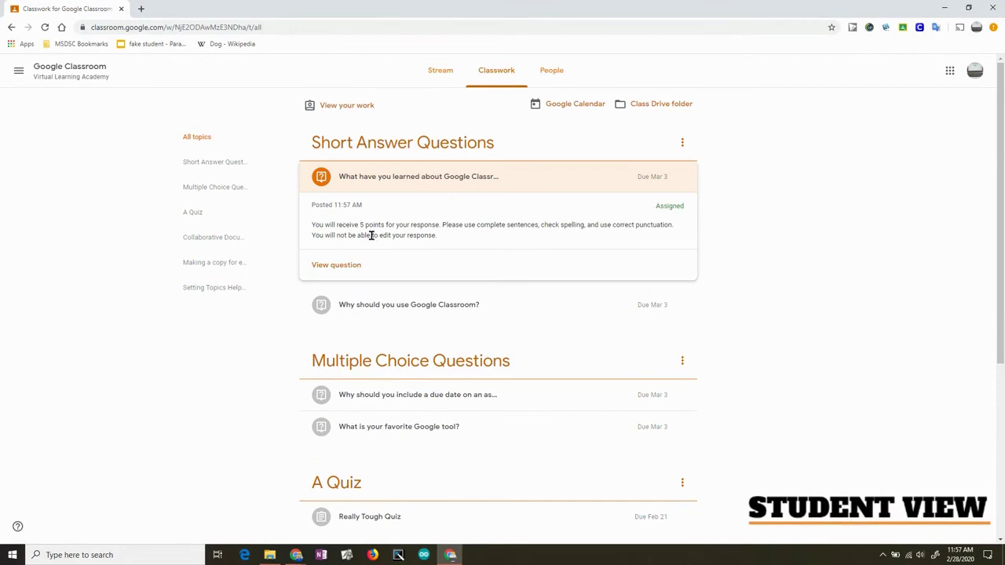
left_click(337, 271)
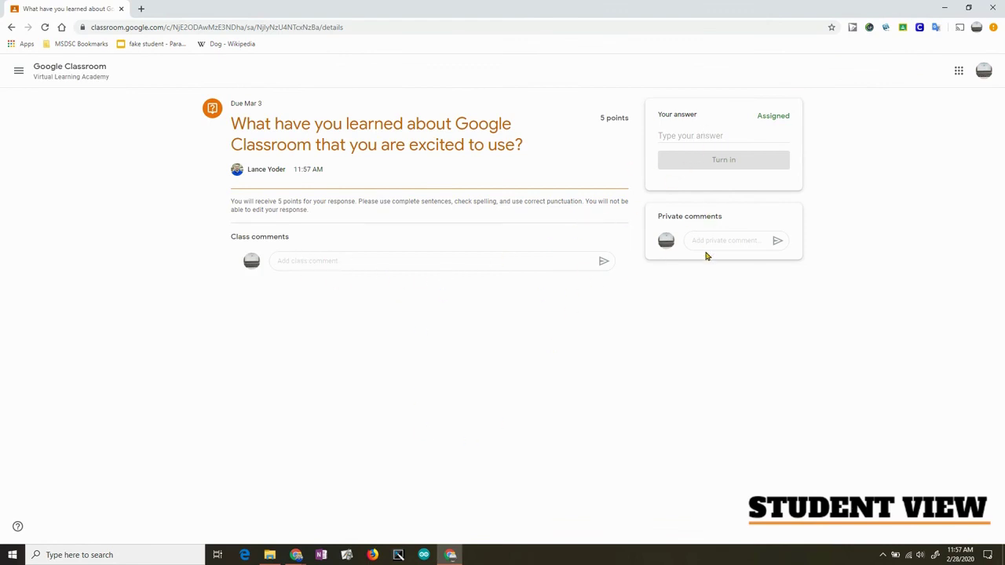
Answer 'I'm excited to use an exit ticket style question…' and turn it in
left_click(713, 135)
type("I'm excited to use an exit ticket style question. This will help me in determining how much my s")
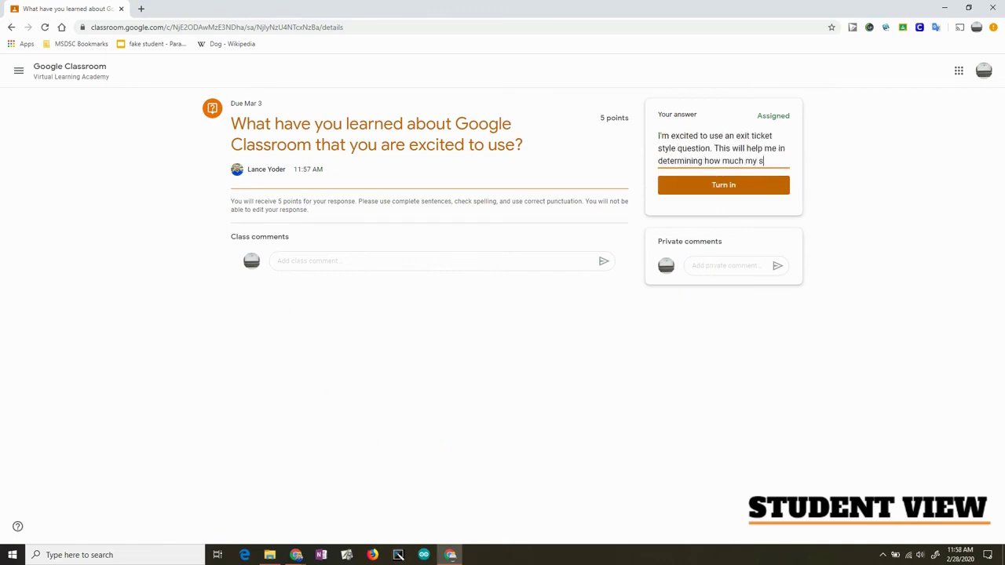
type("tudents learned during the lesson. I will also use it to guide learning for the next day.")
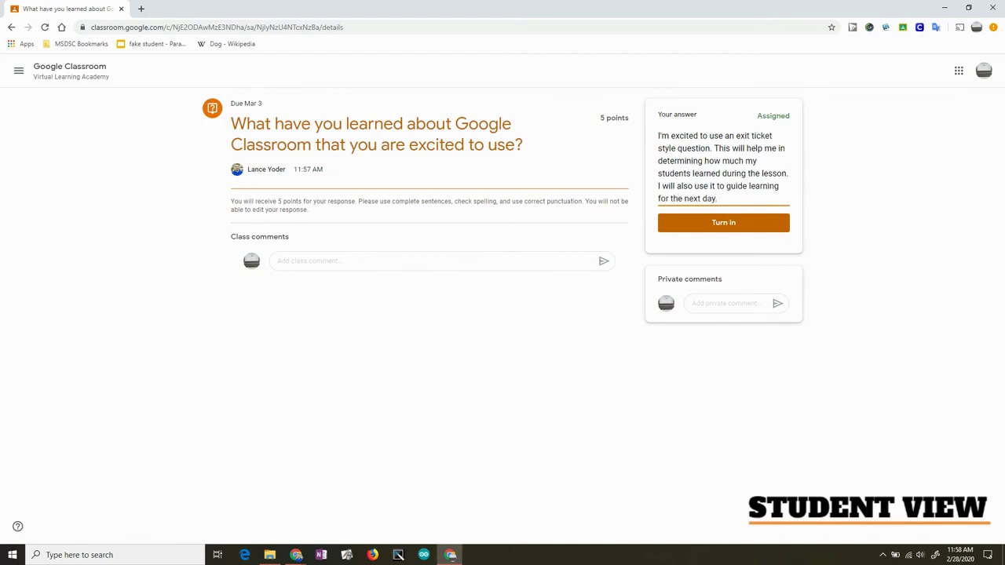
left_click(747, 225)
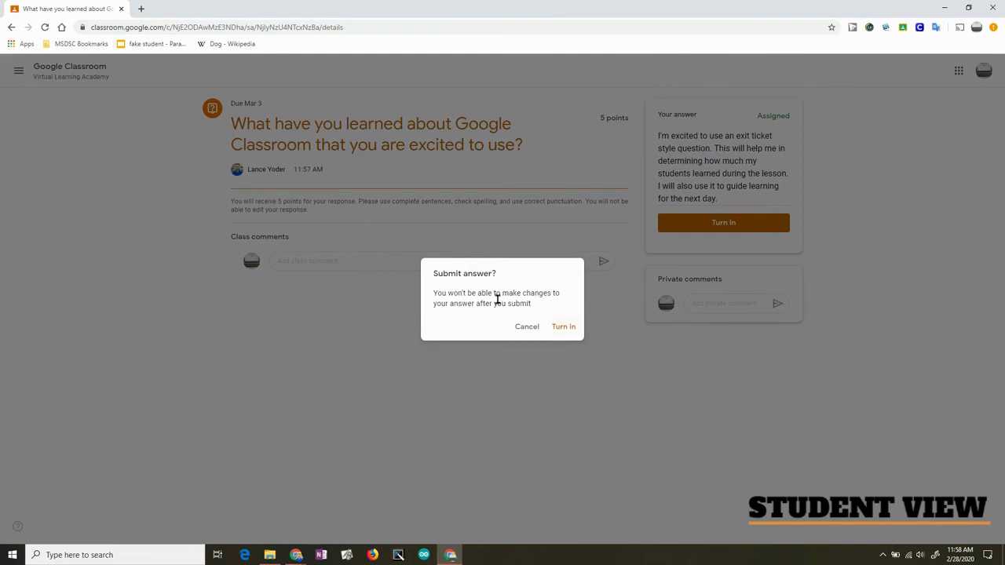
left_click(563, 326)
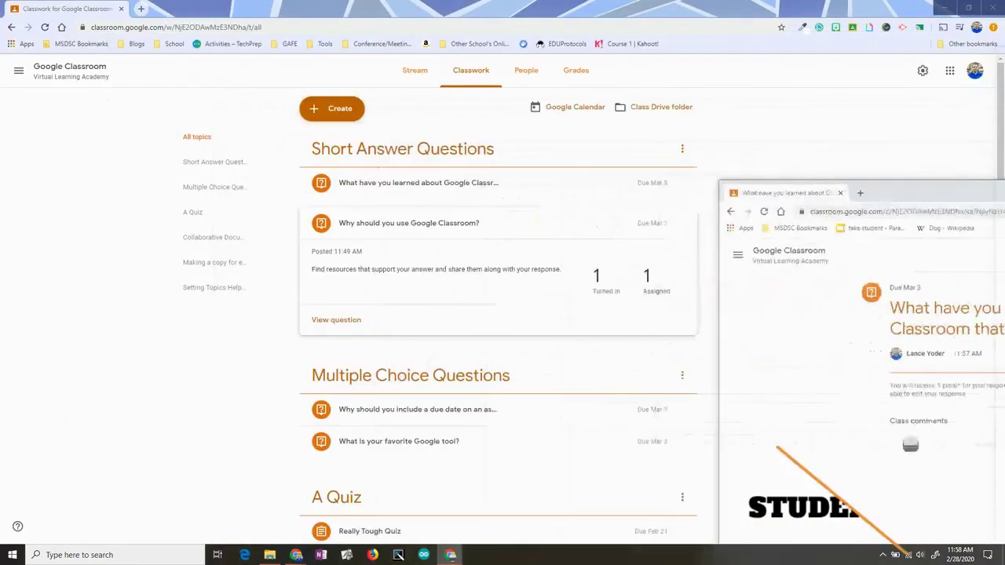
Open the question's turned-in answers, filter by Assigned then All, and select the student's answer
left_click(516, 189)
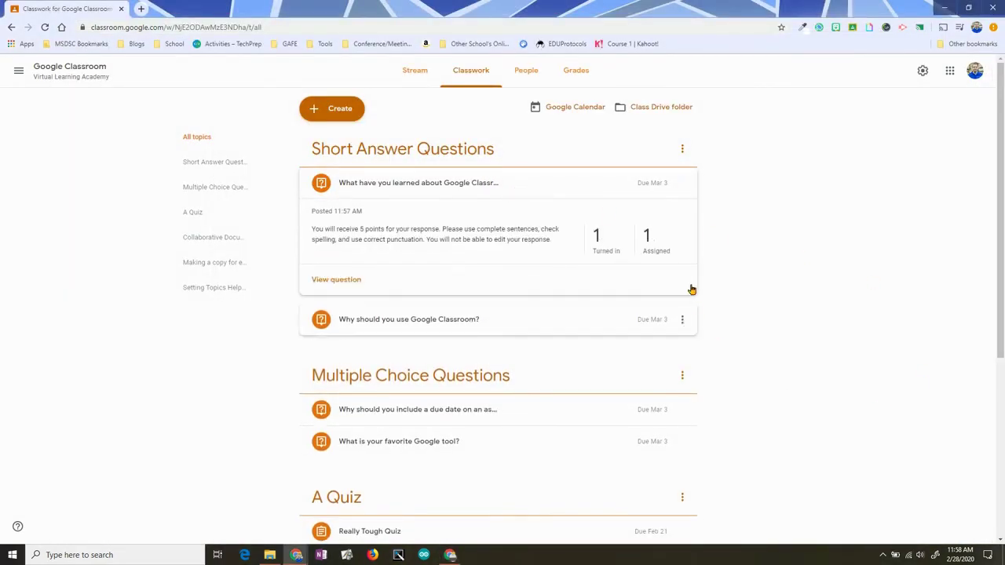
left_click(602, 238)
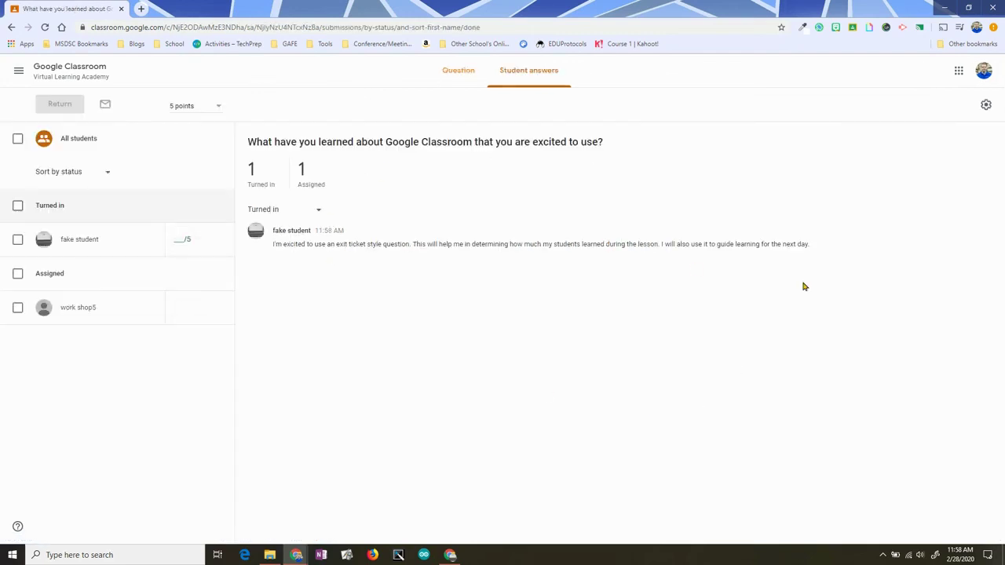
left_click(320, 213)
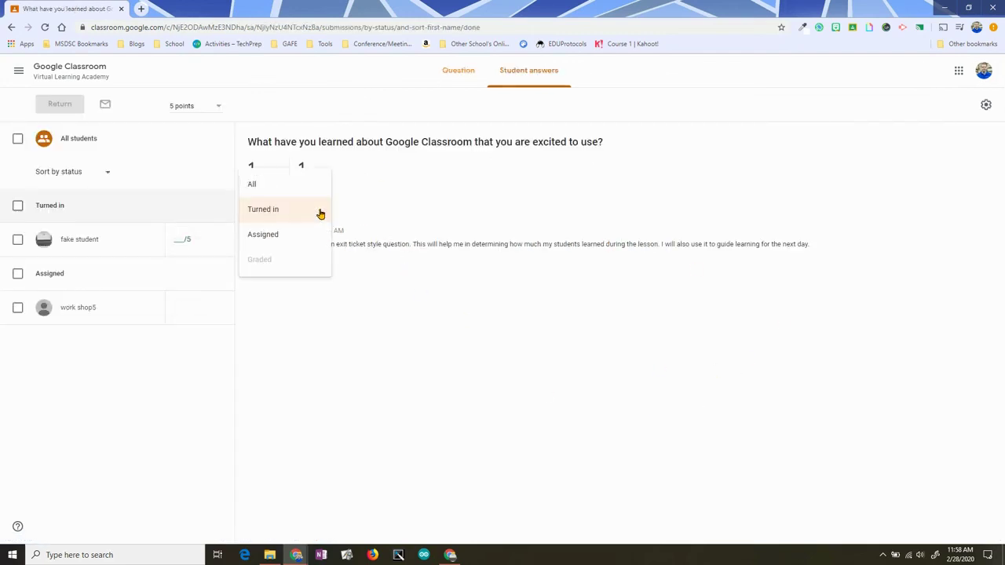
left_click(275, 244)
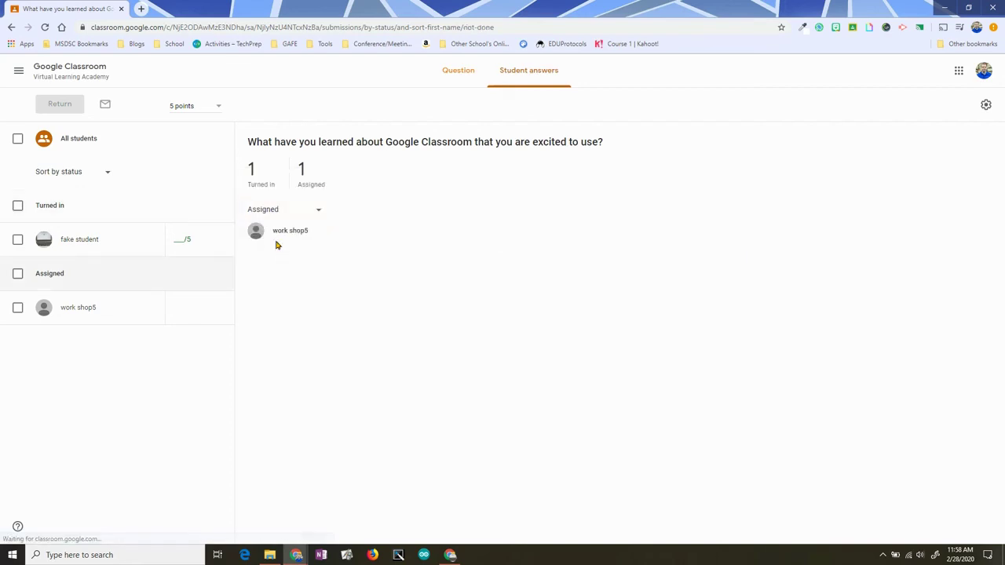
left_click(320, 212)
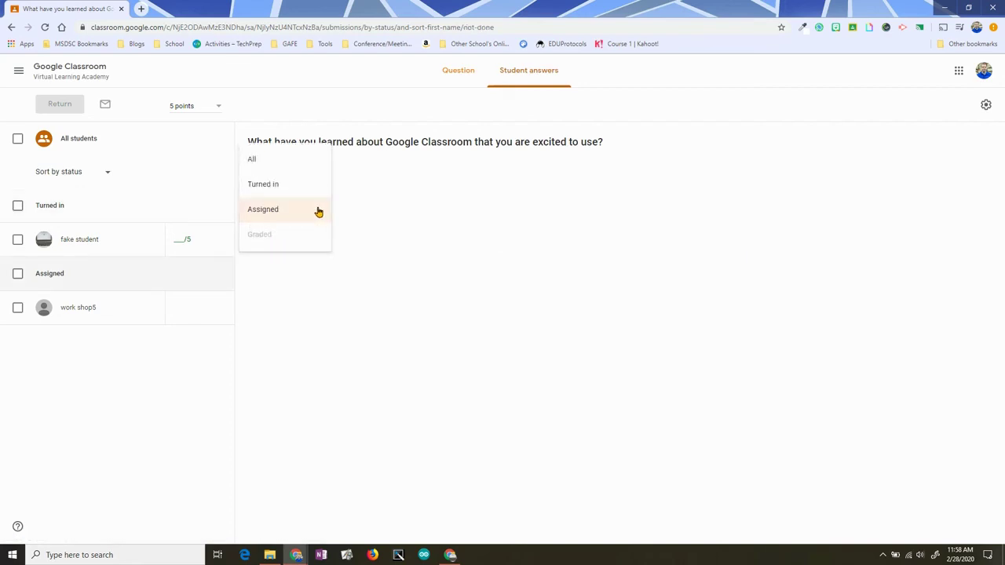
left_click(254, 161)
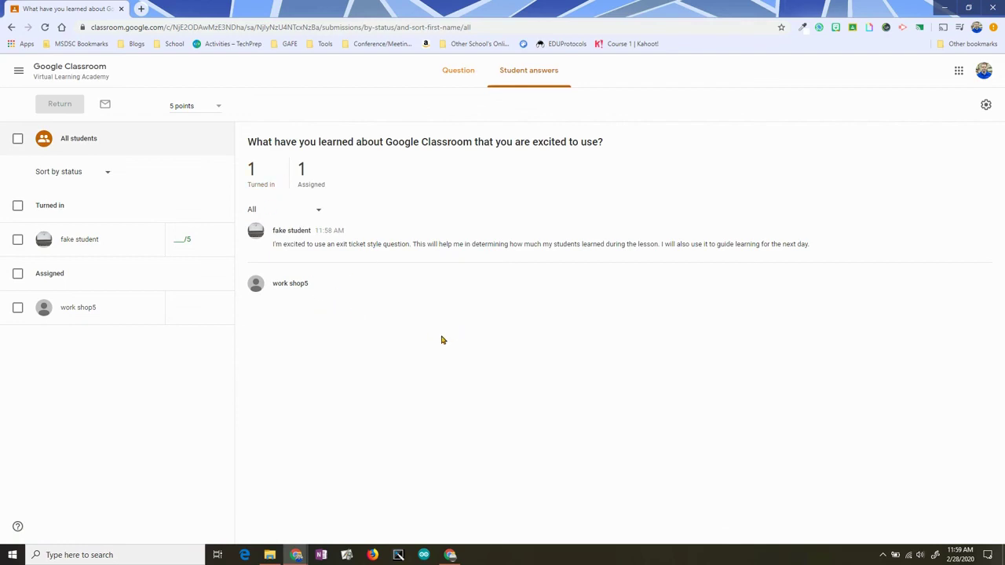
left_click(181, 239)
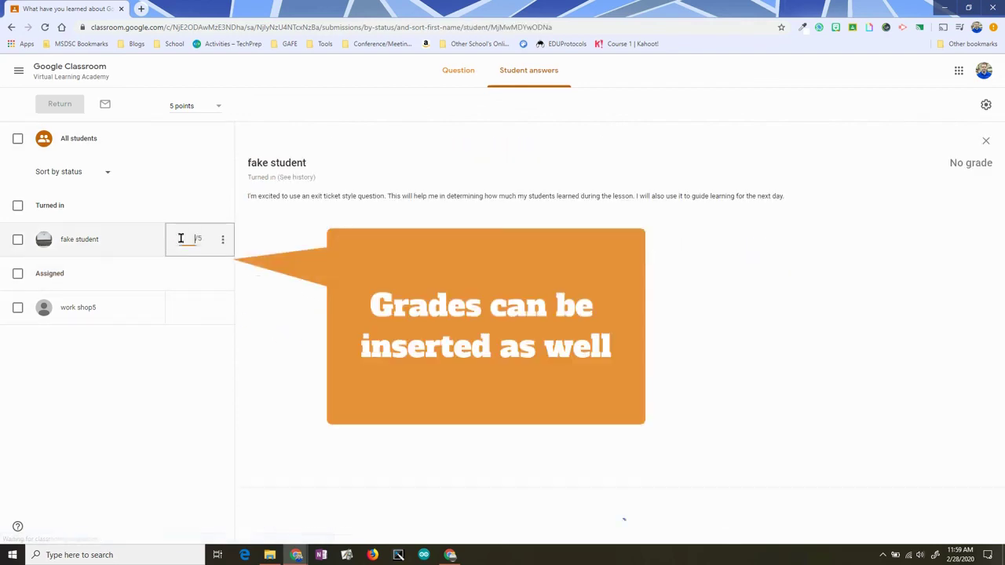
Enter a draft grade of 4 and confirm the student's question page still shows no grade
type("4")
key("Return")
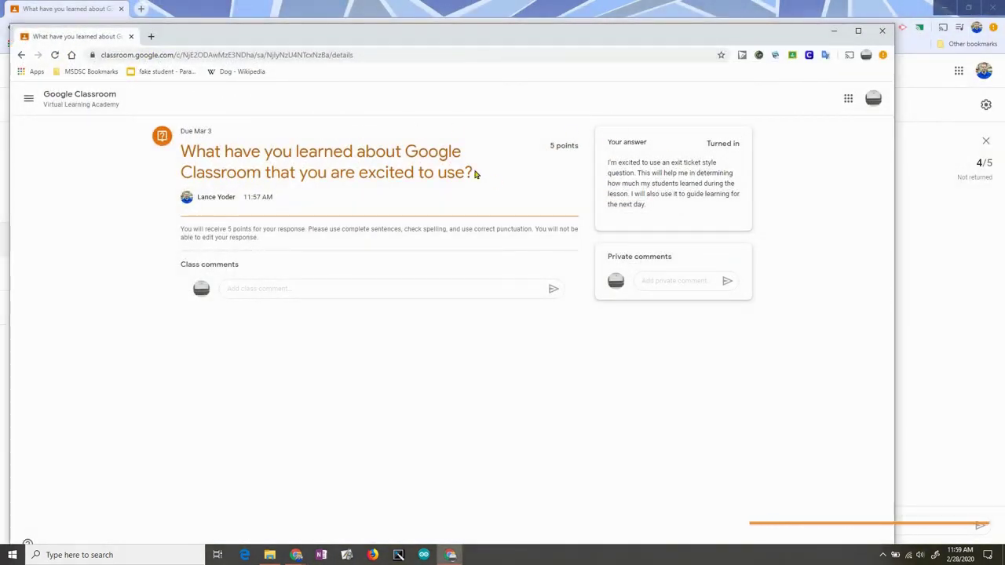
left_click(79, 98)
left_click(463, 106)
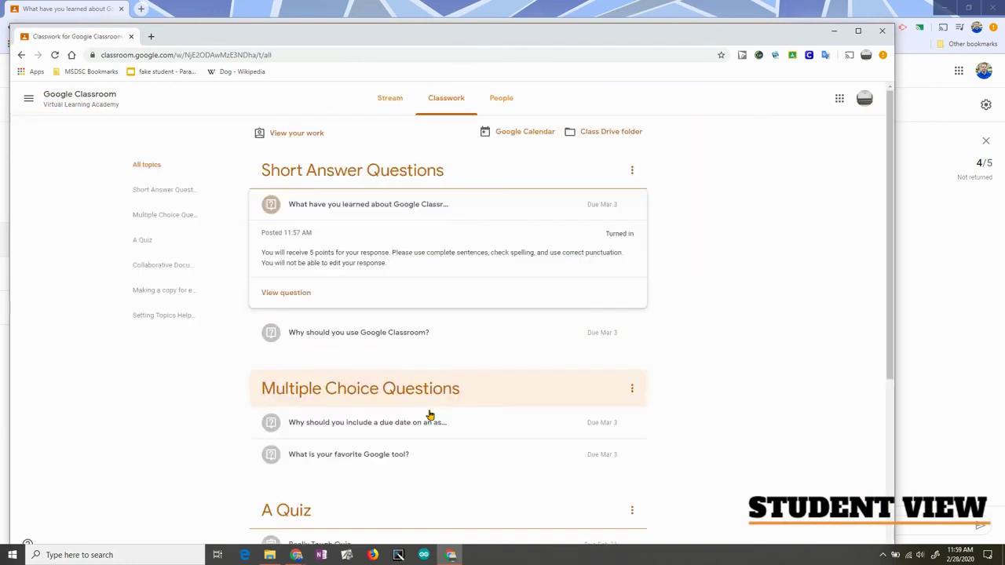
left_click(304, 292)
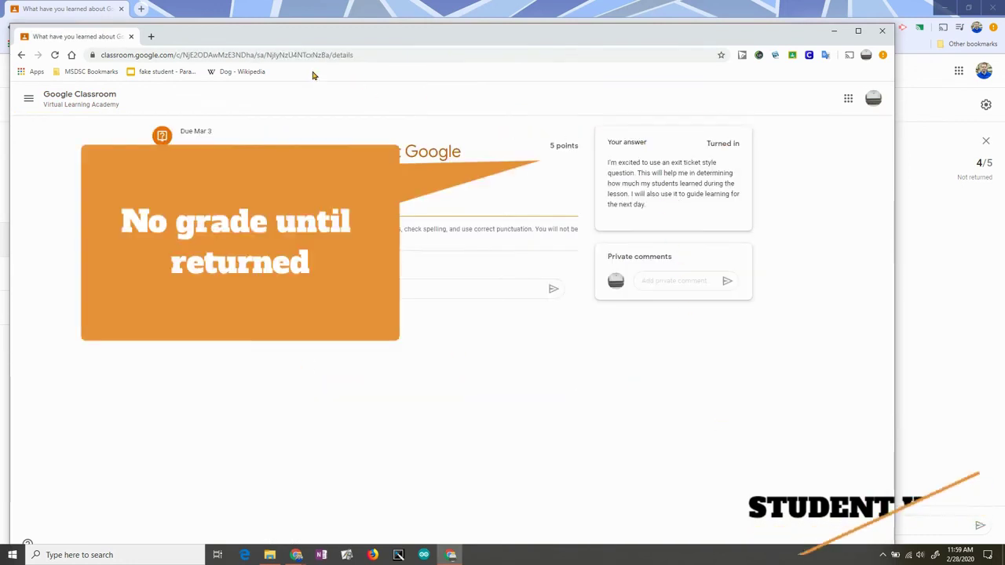
left_click_drag(314, 43, 406, 61)
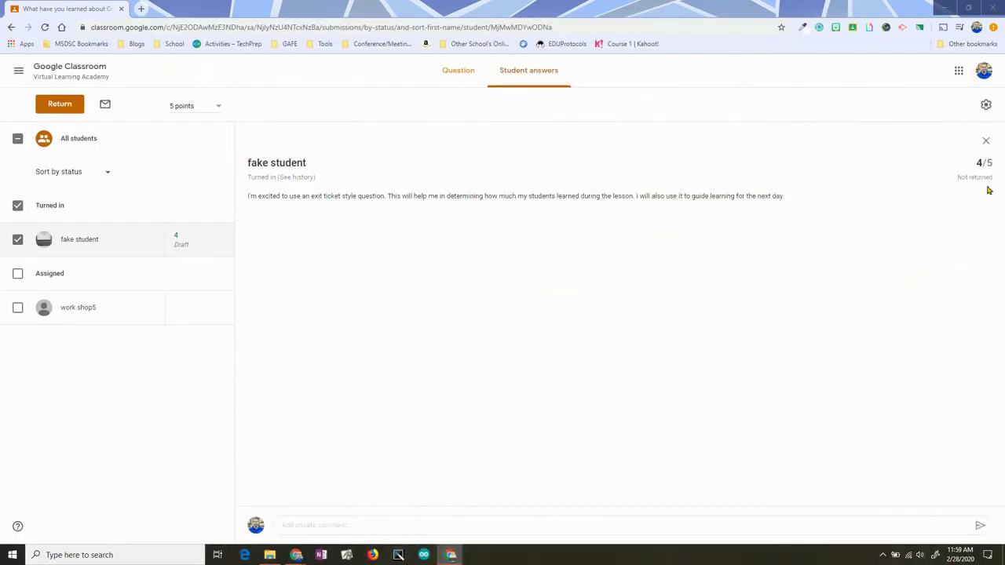
Return the 4/5 answer to the student and send the private comment 'Good job'
left_click(55, 106)
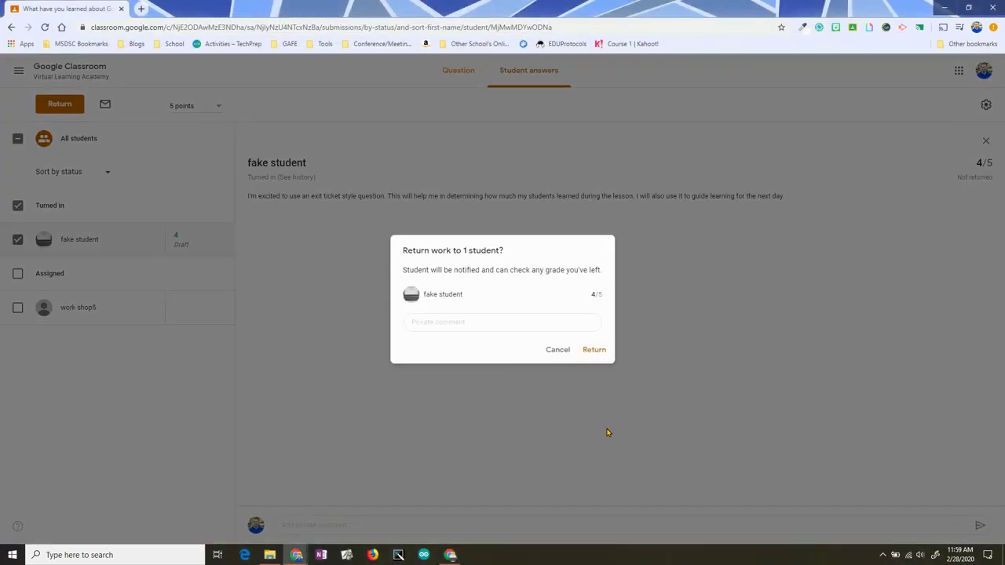
left_click(593, 349)
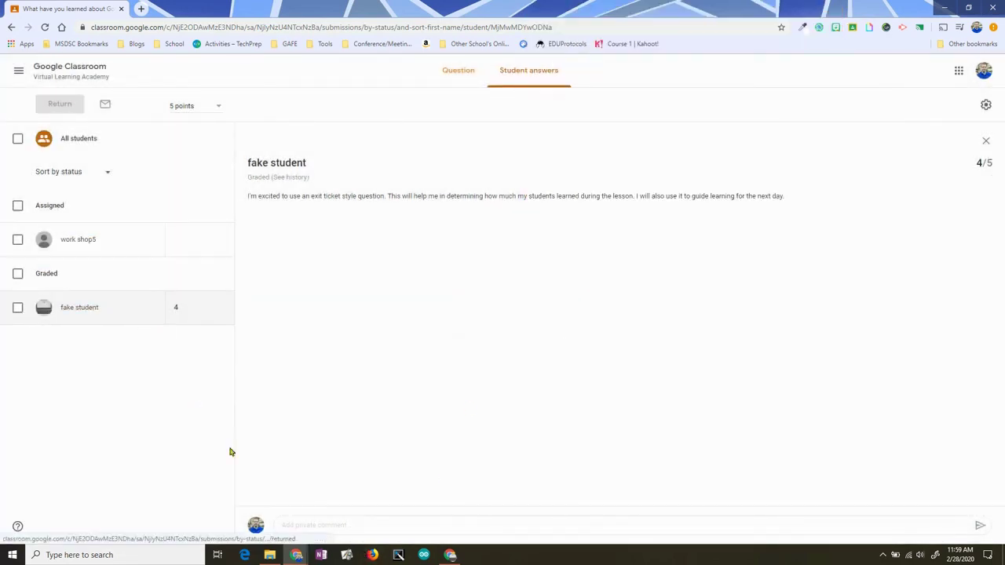
left_click(338, 525)
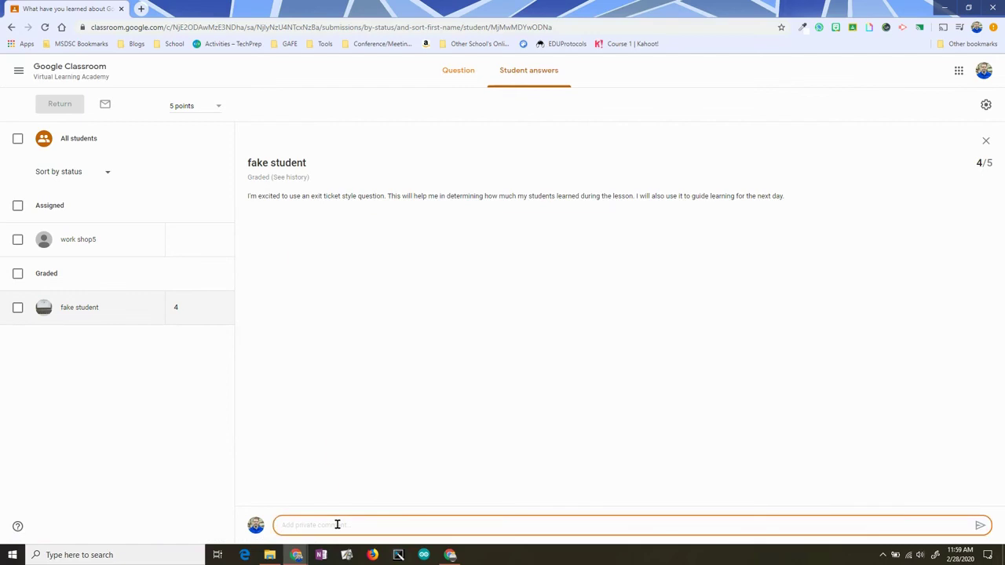
type("Good job!")
left_click(979, 525)
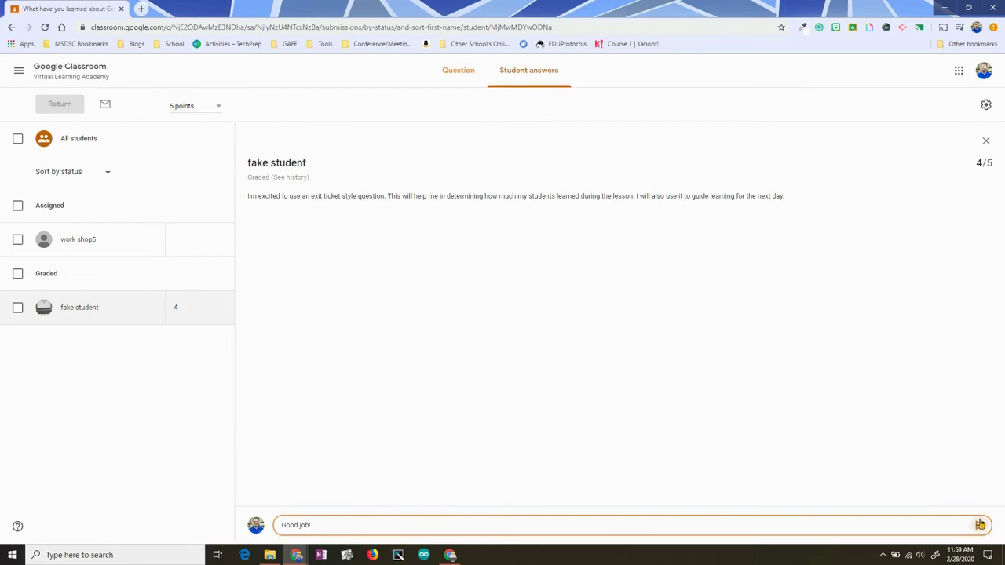